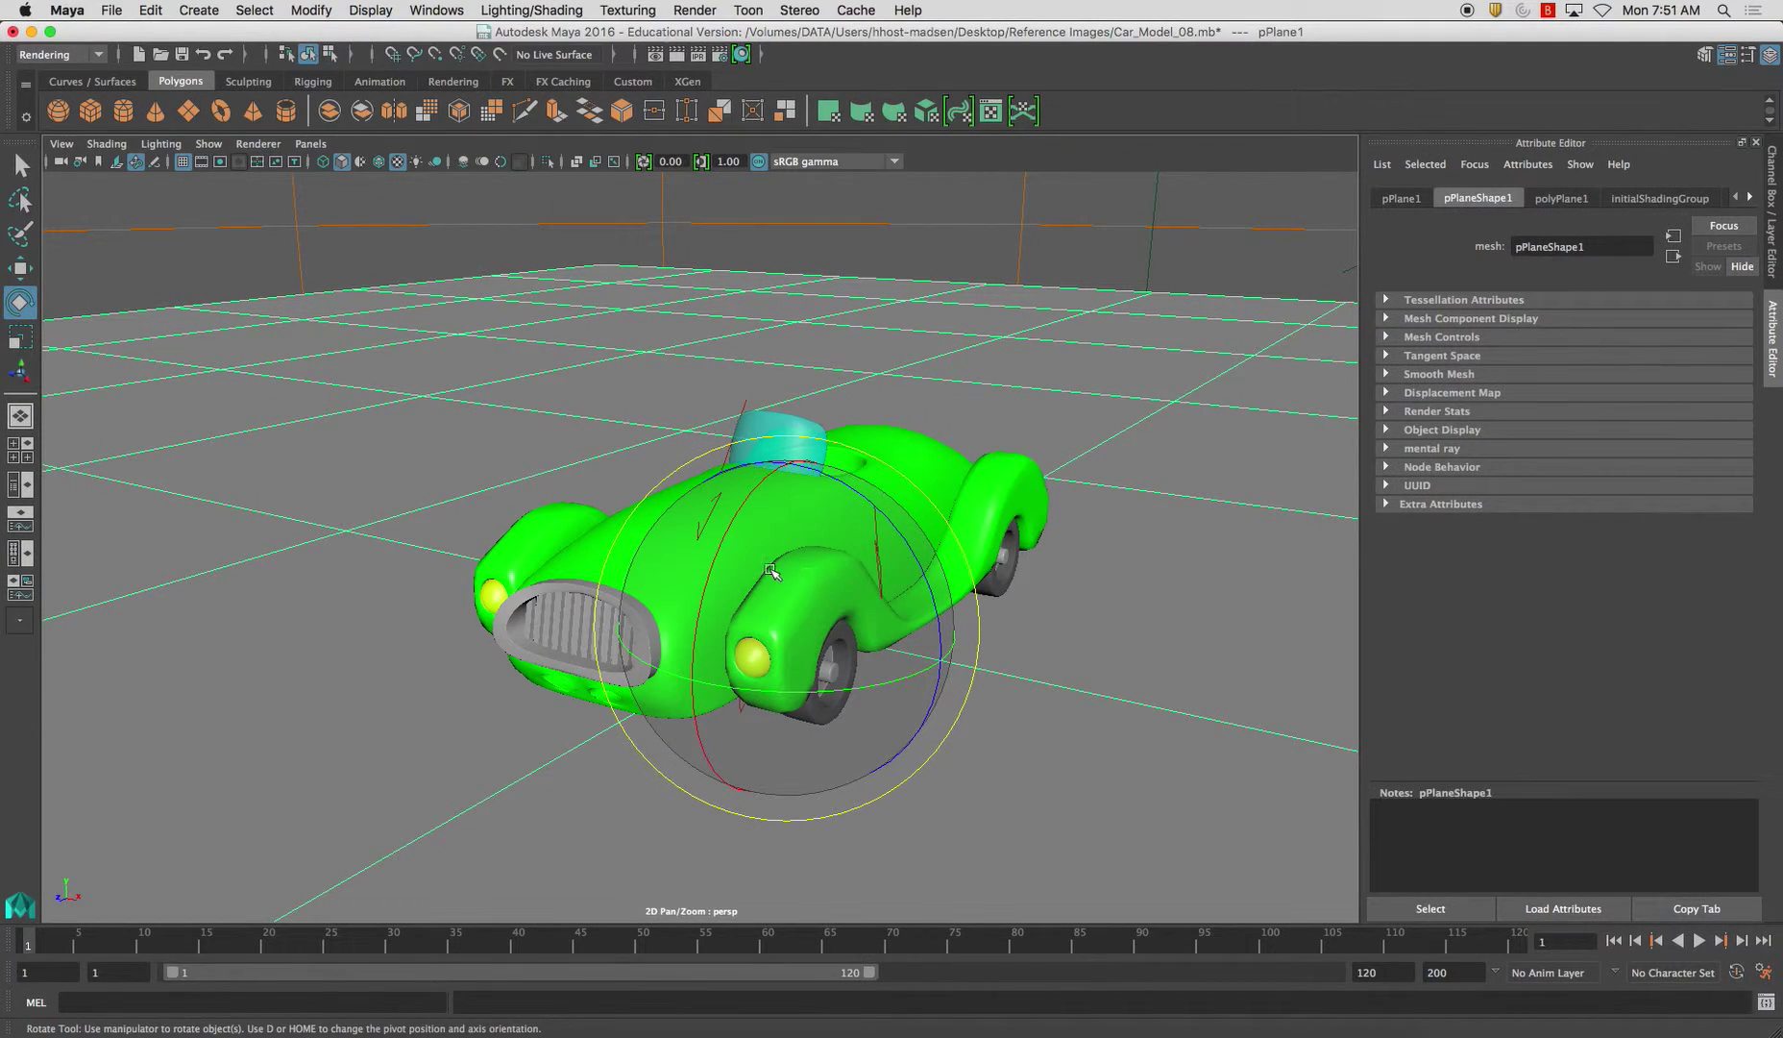
- Smooth the car body mesh with one division
alt+drag(716, 560, 743, 531)
click(749, 367)
alt+drag(961, 492, 582, 519)
click(908, 500)
shift+right_click(572, 480)
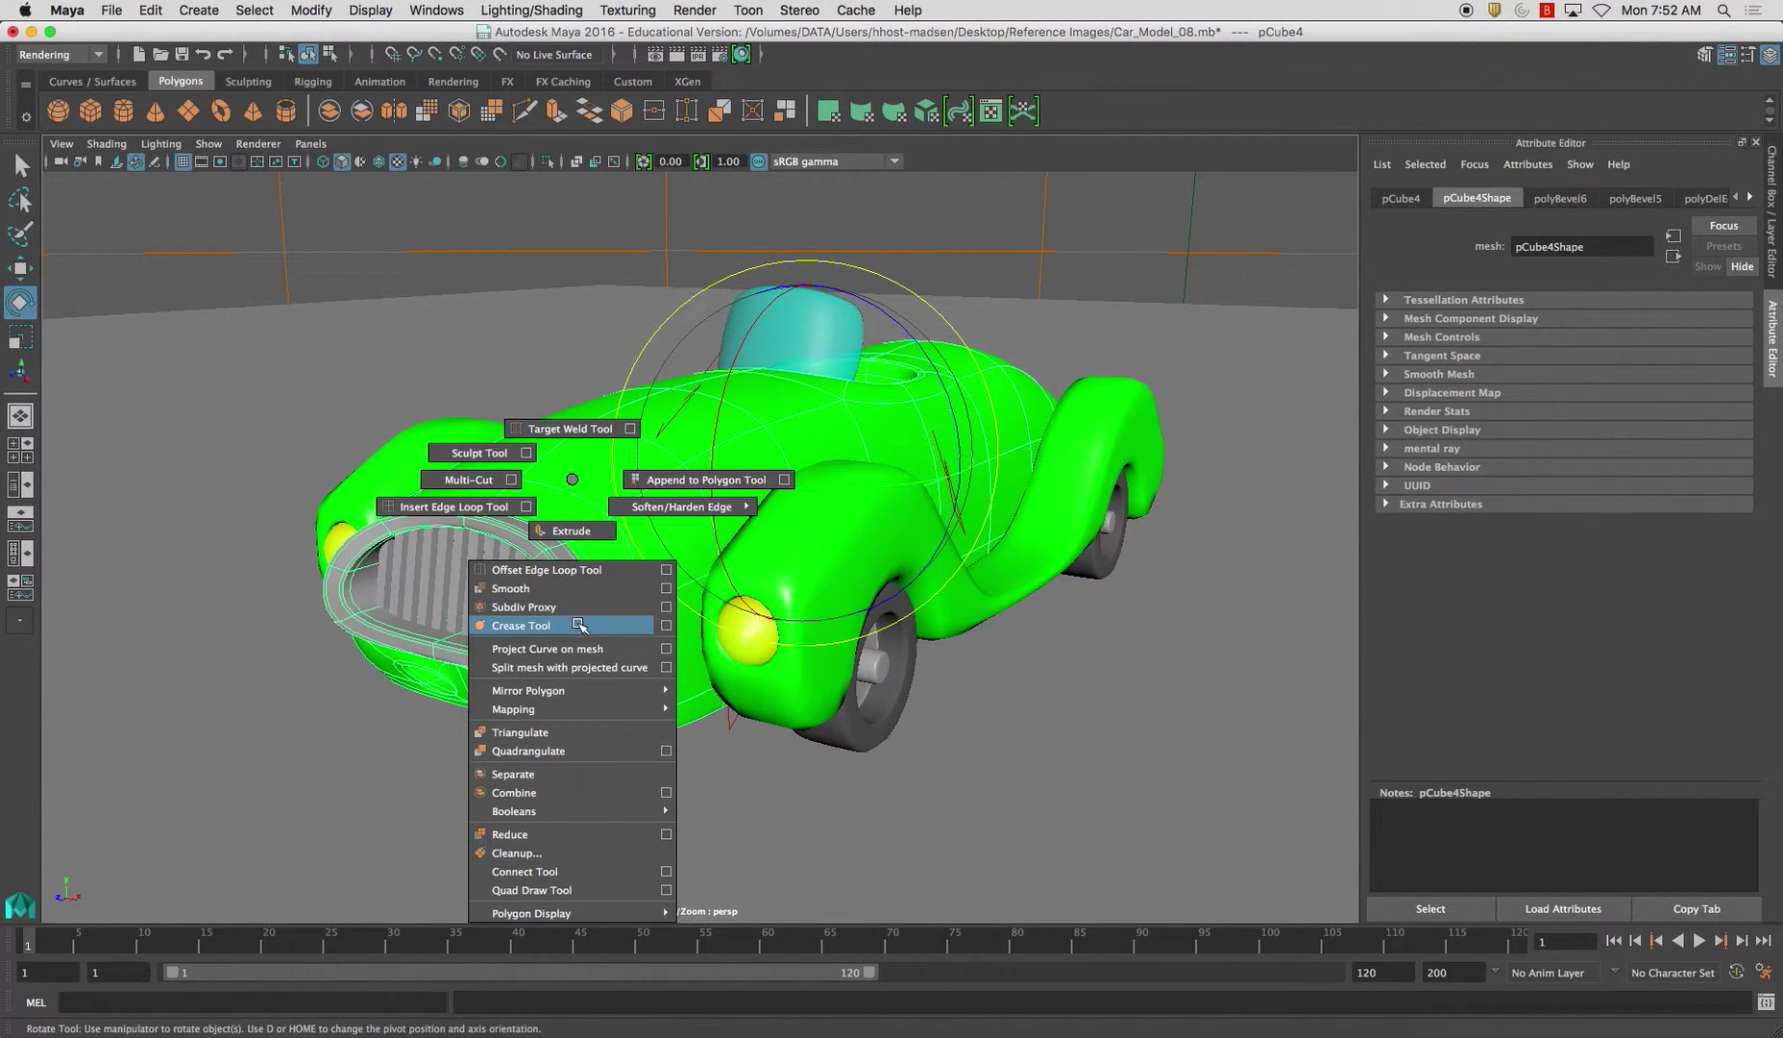
click(570, 590)
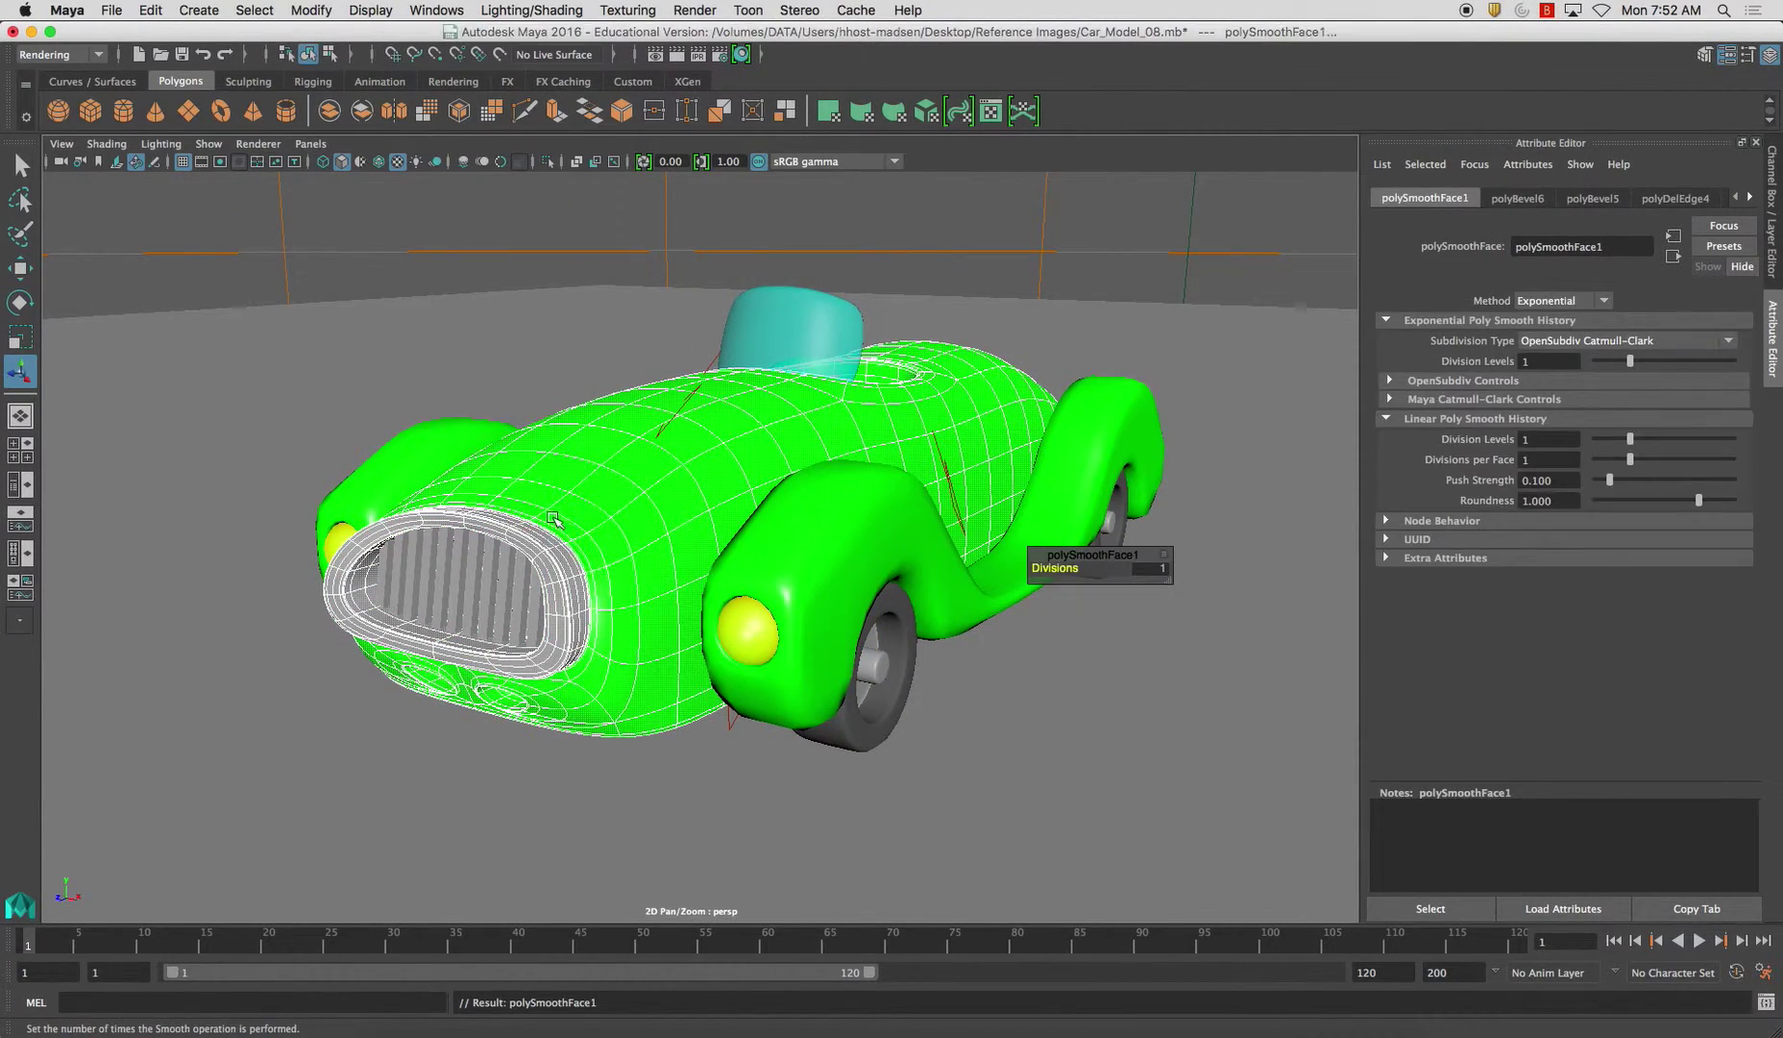
alt+drag(571, 590, 637, 443)
- Turn off the smooth preview on the car body and inspect the smoothed mesh from several angles
right_click(637, 443)
right_drag(720, 390, 726, 386)
alt+drag(721, 404, 684, 461)
click(615, 472)
key(1)
click(554, 223)
scroll(788, 554, down, 5)
click(661, 480)
click(698, 279)
alt+drag(673, 538, 608, 490)
alt+drag(472, 497, 574, 322)
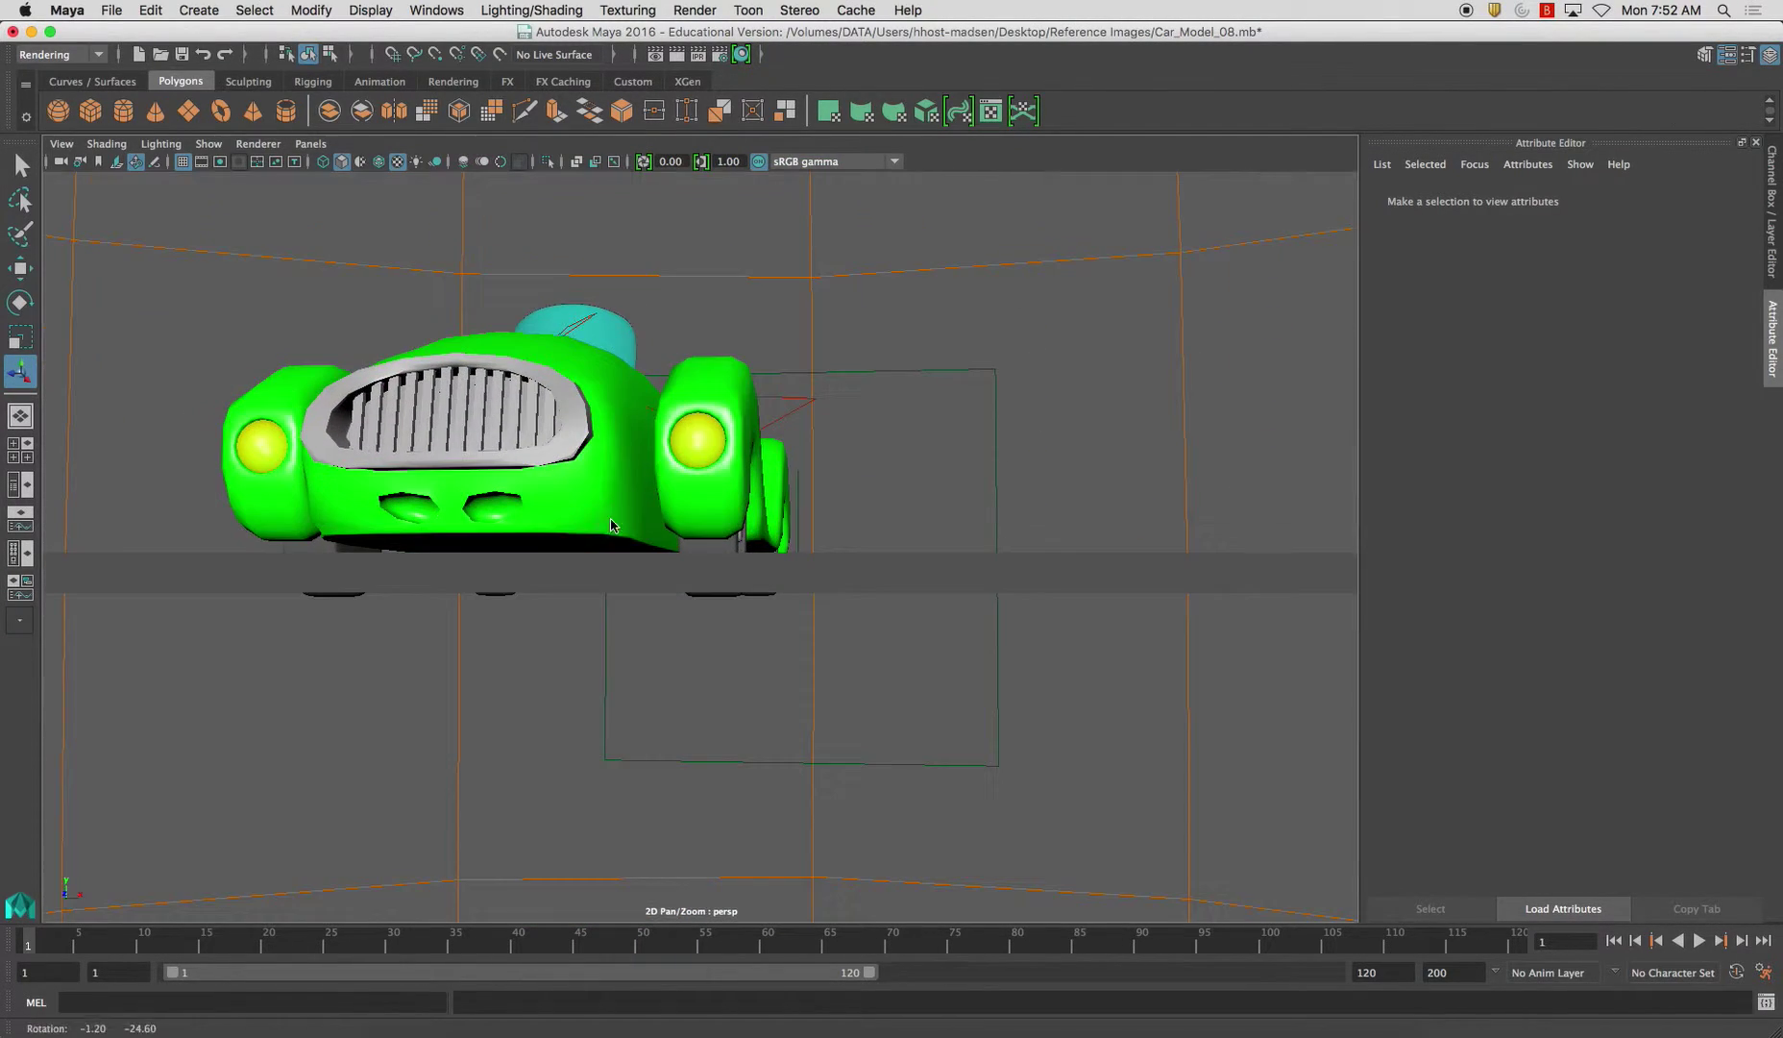
alt+drag(465, 286, 546, 286)
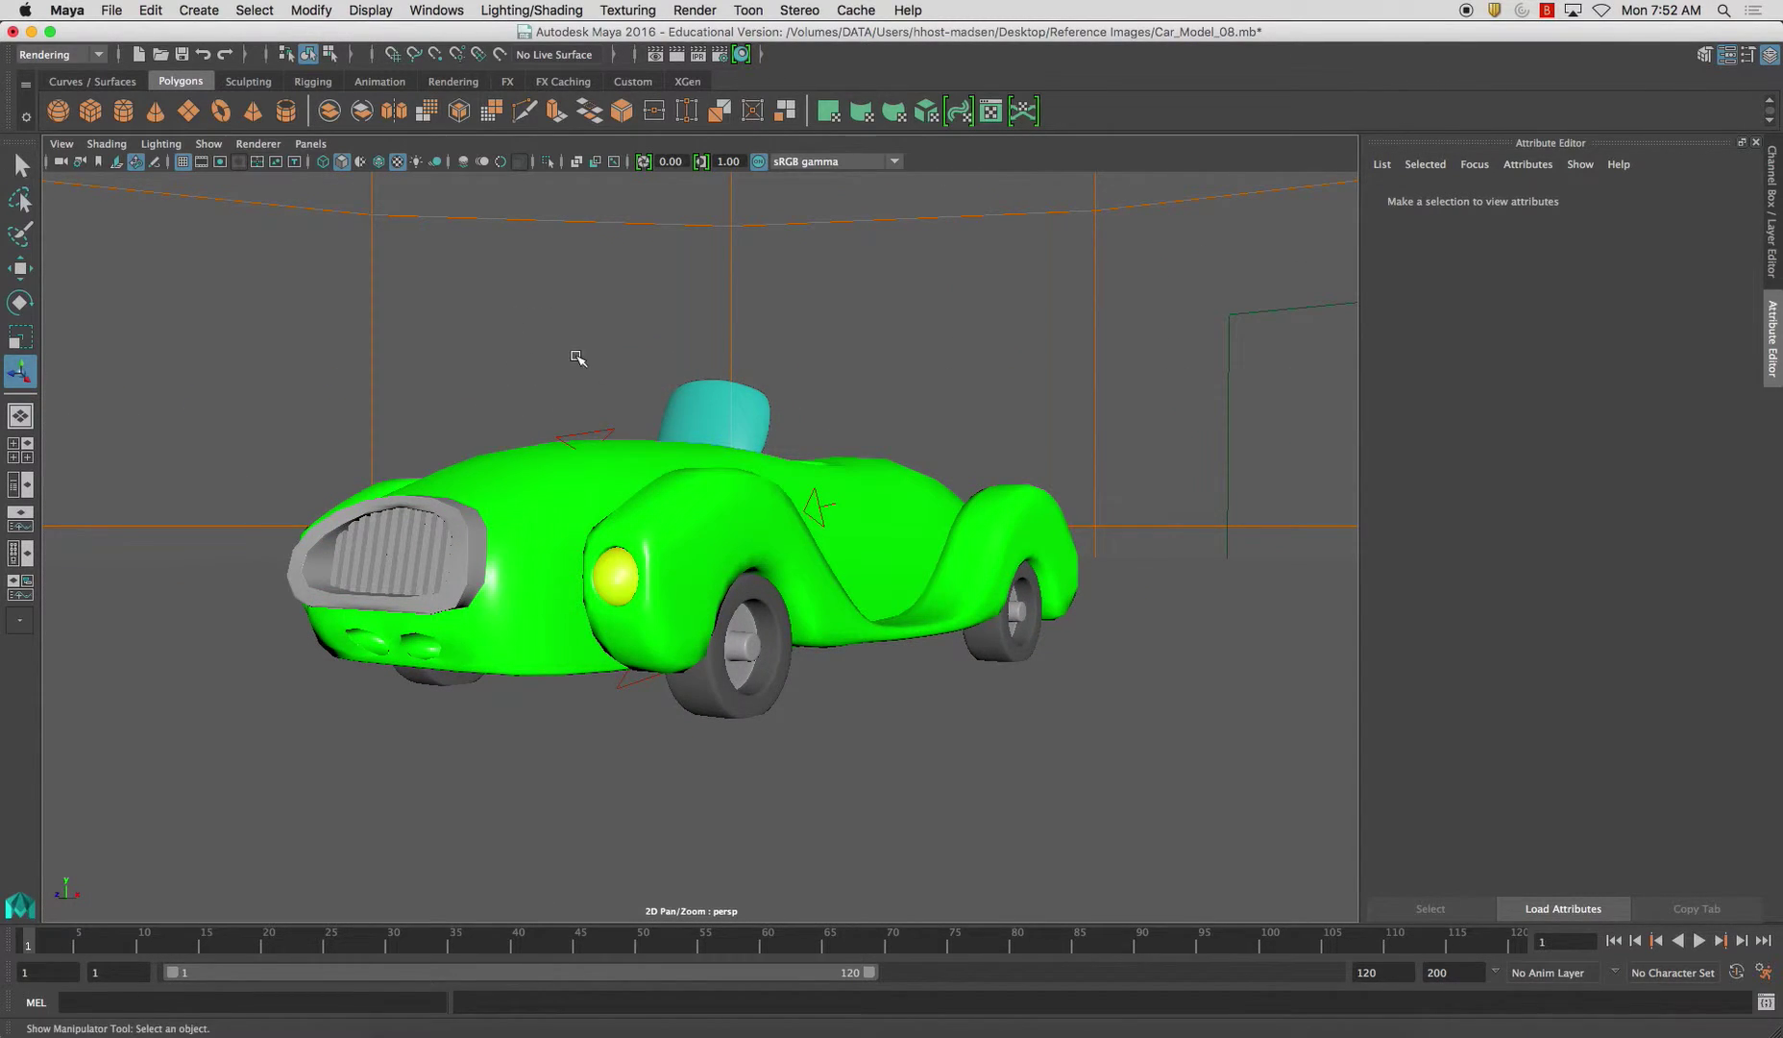
alt+drag(577, 358, 579, 363)
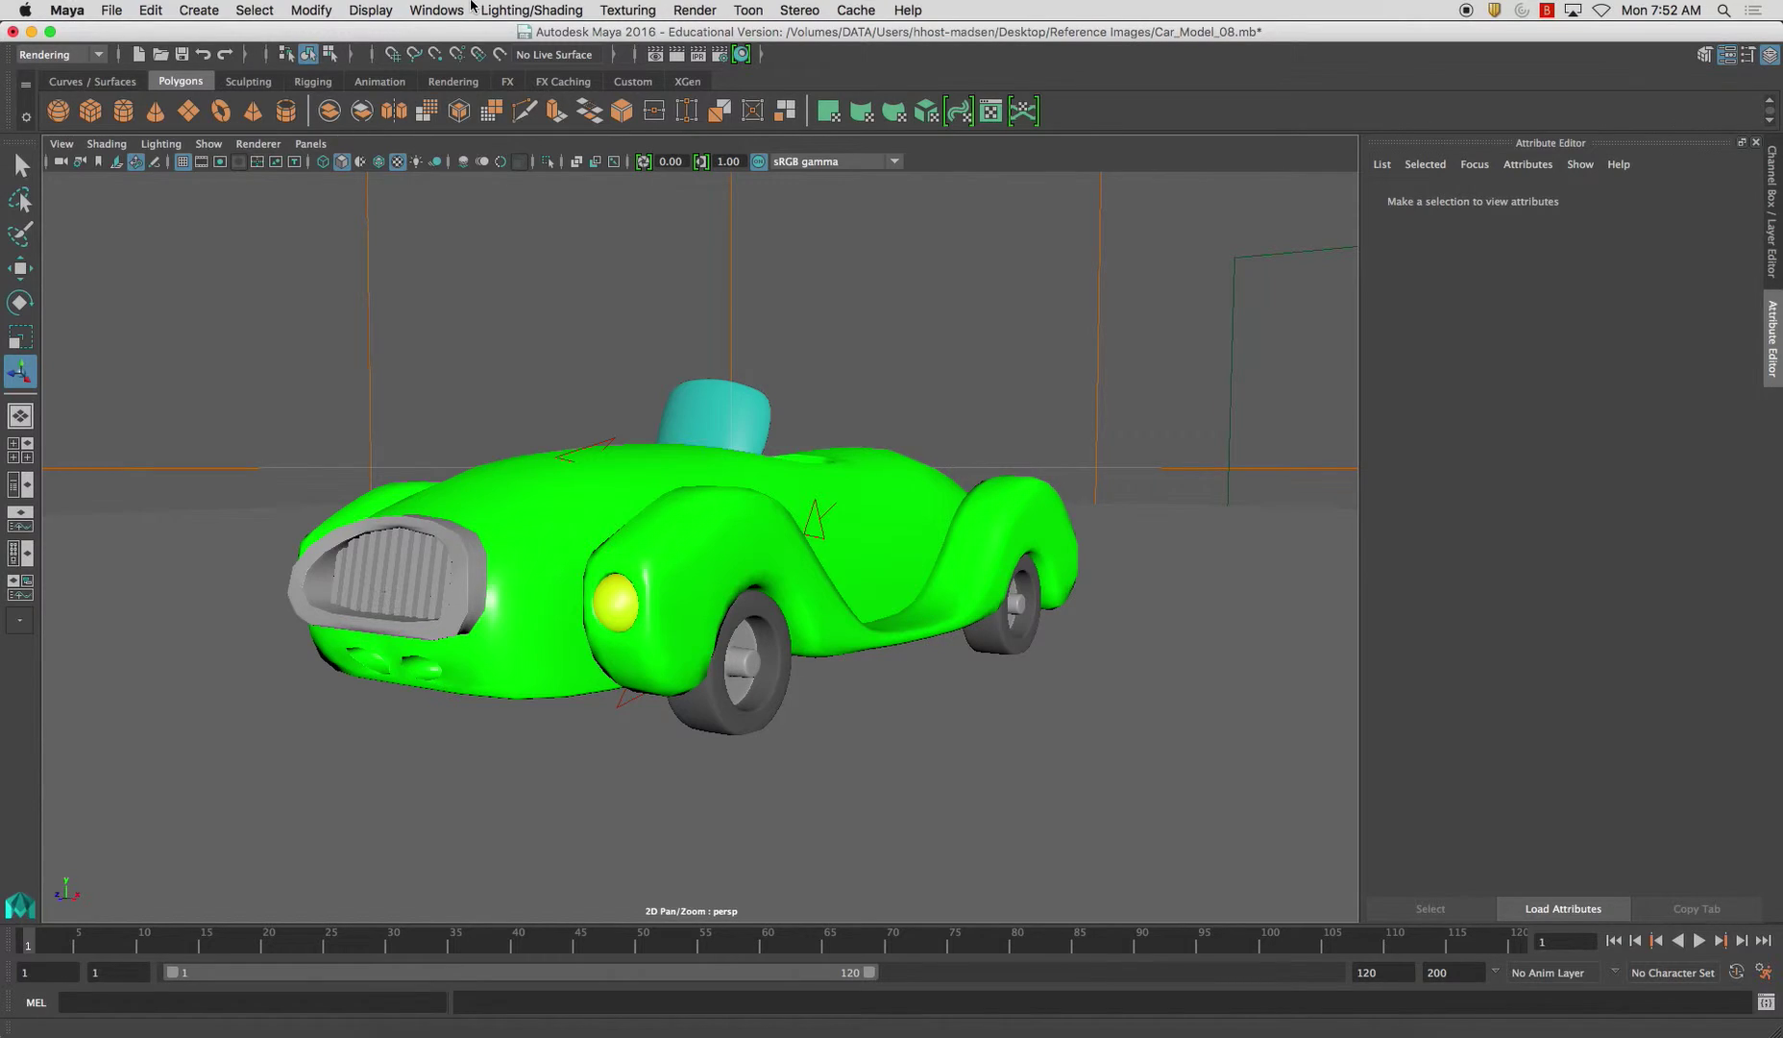
- Open the Outliner and expand the pCube2 group
click(437, 10)
click(444, 180)
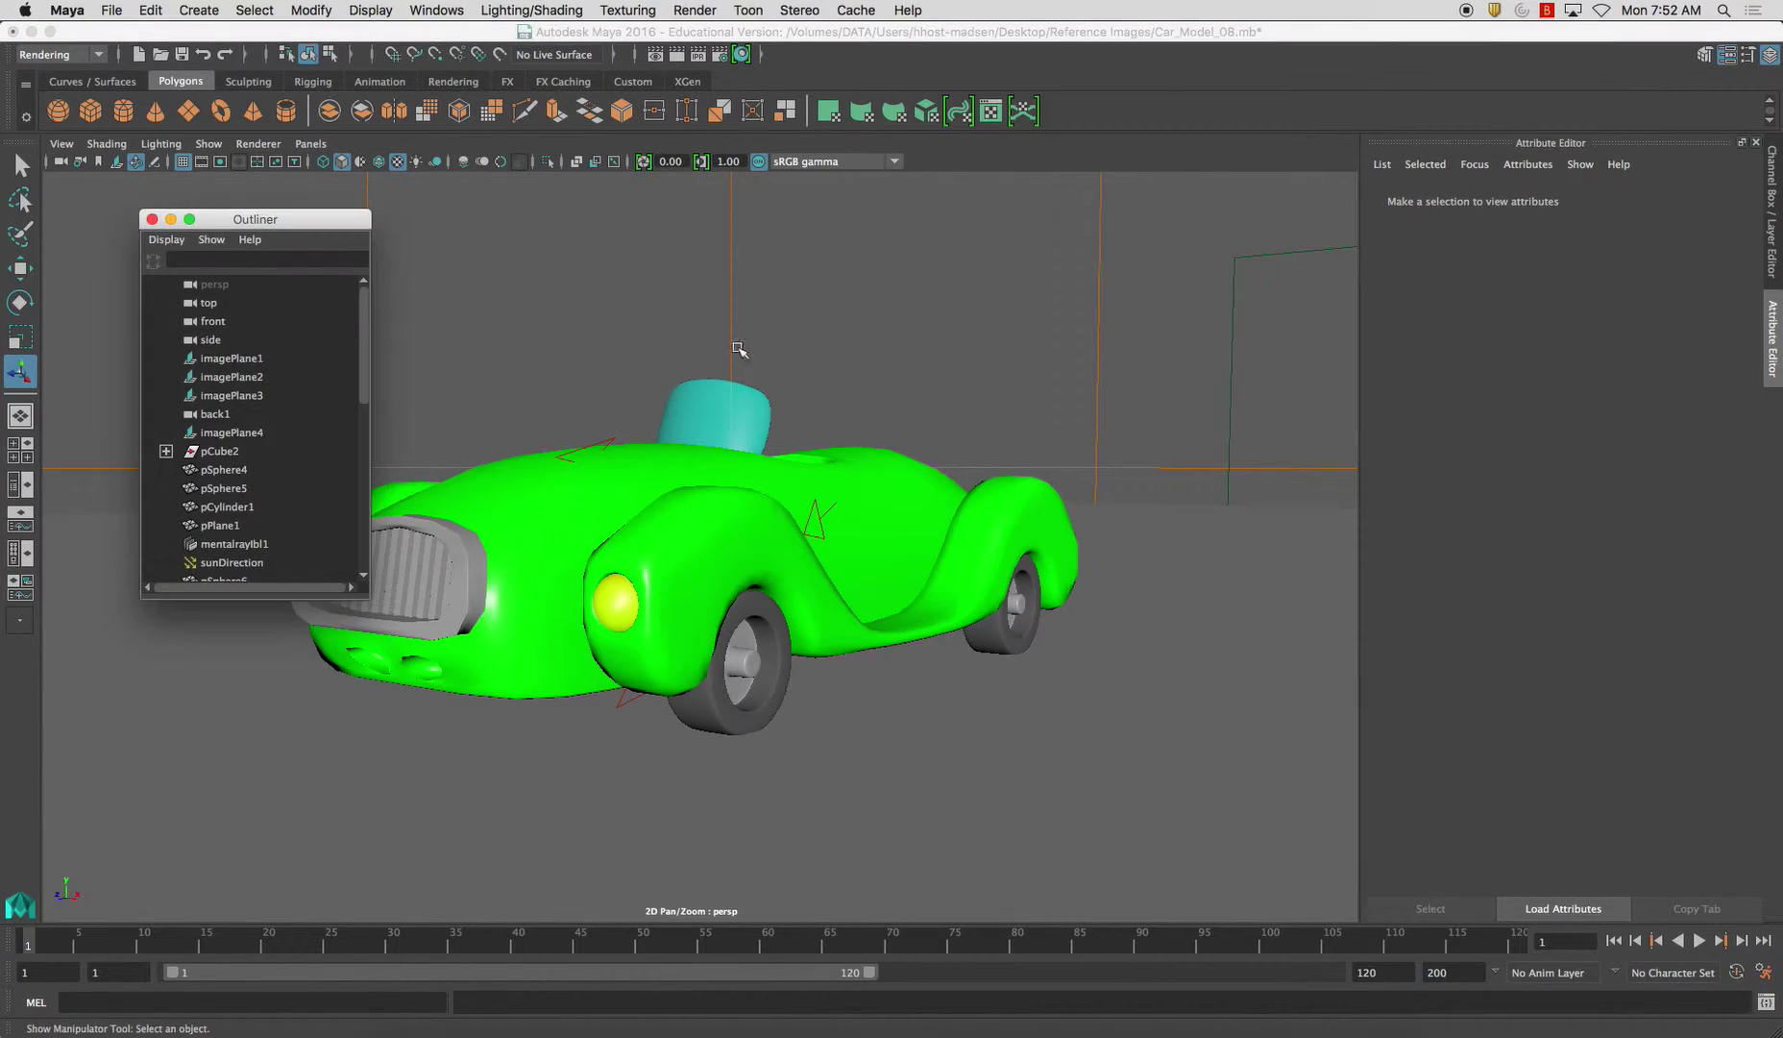
click(165, 451)
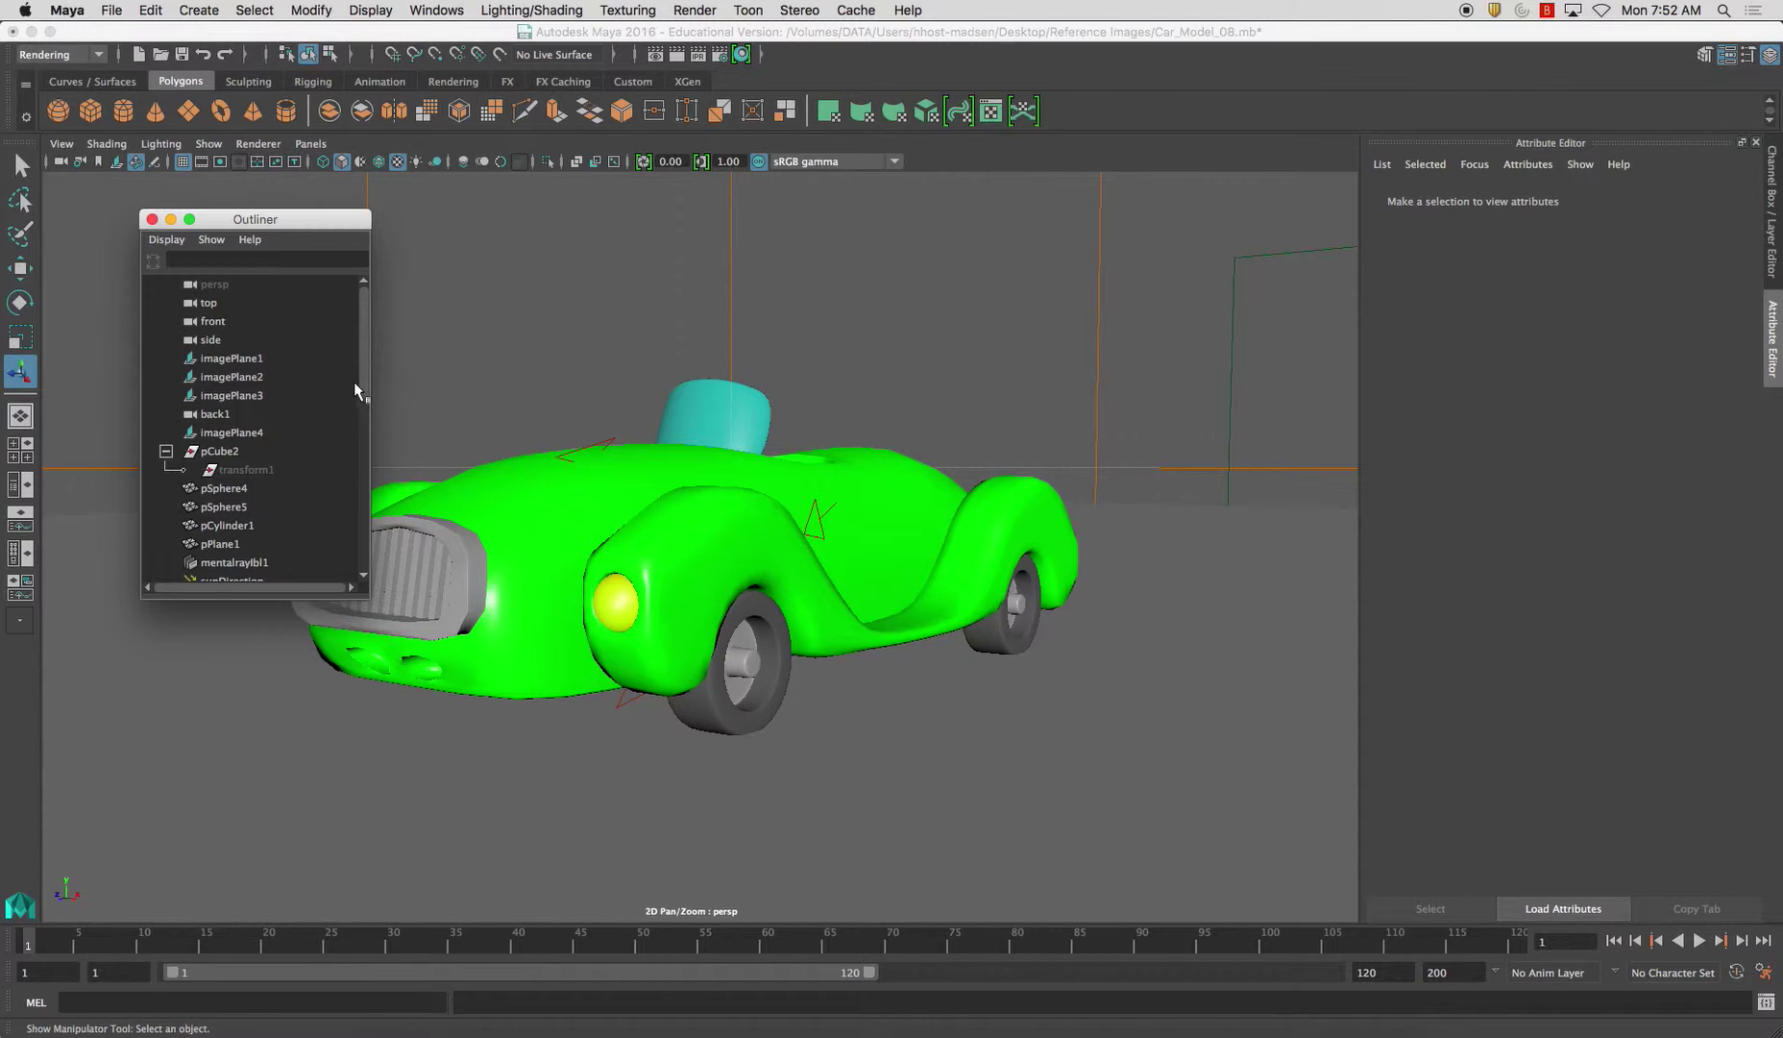
- Test-move the pCube2 group to check what belongs to it, and undo the moves
click(220, 451)
key(f)
alt+drag(749, 533, 816, 408)
key(w)
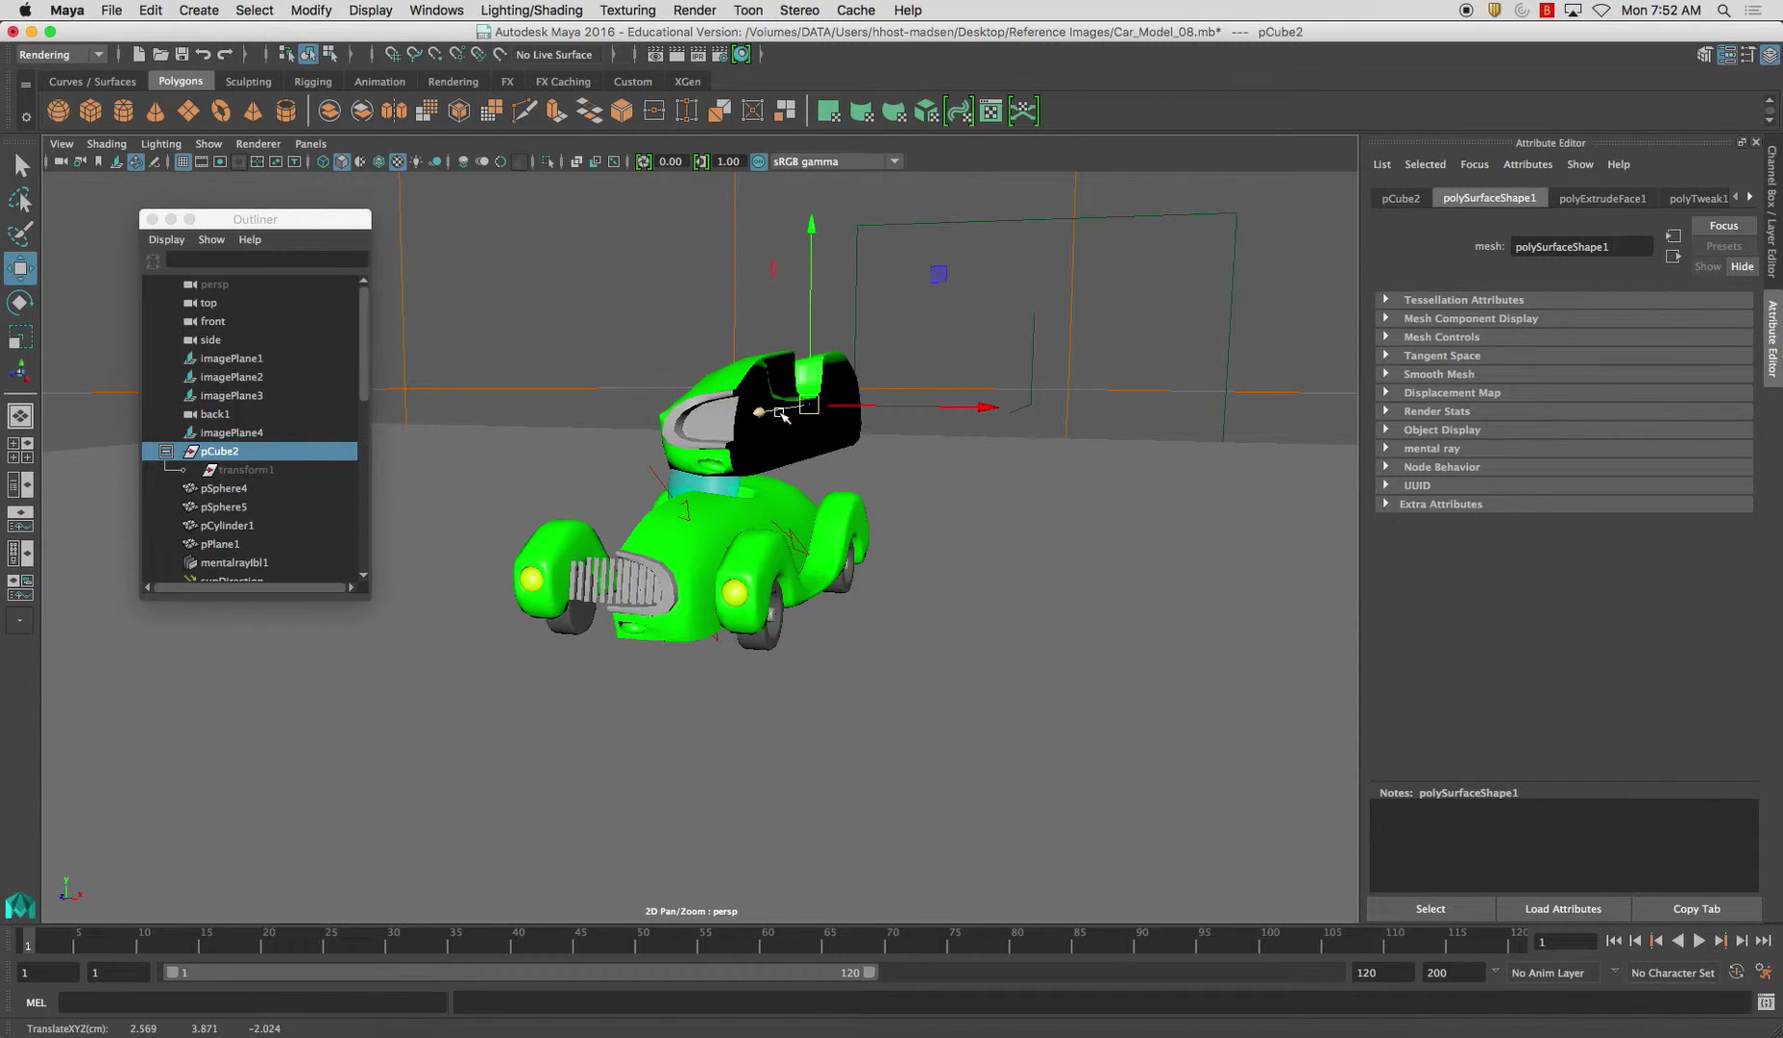
key(z)
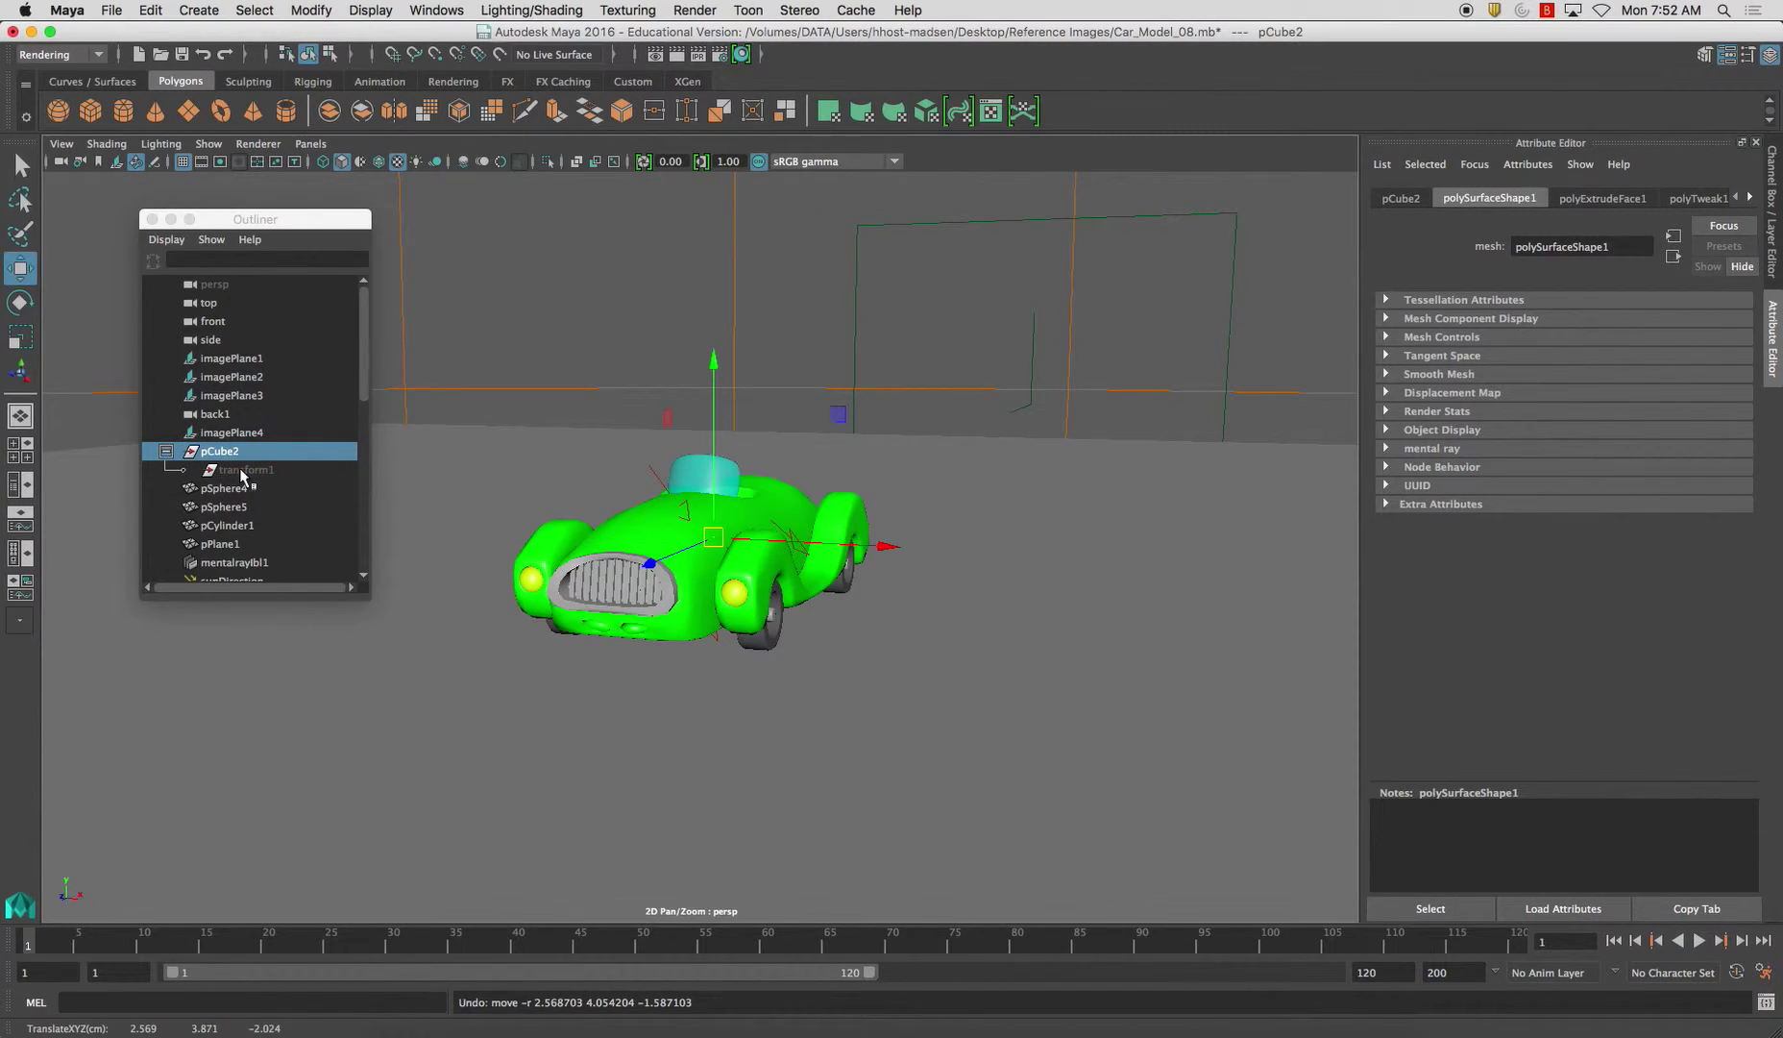
alt+drag(538, 423, 406, 432)
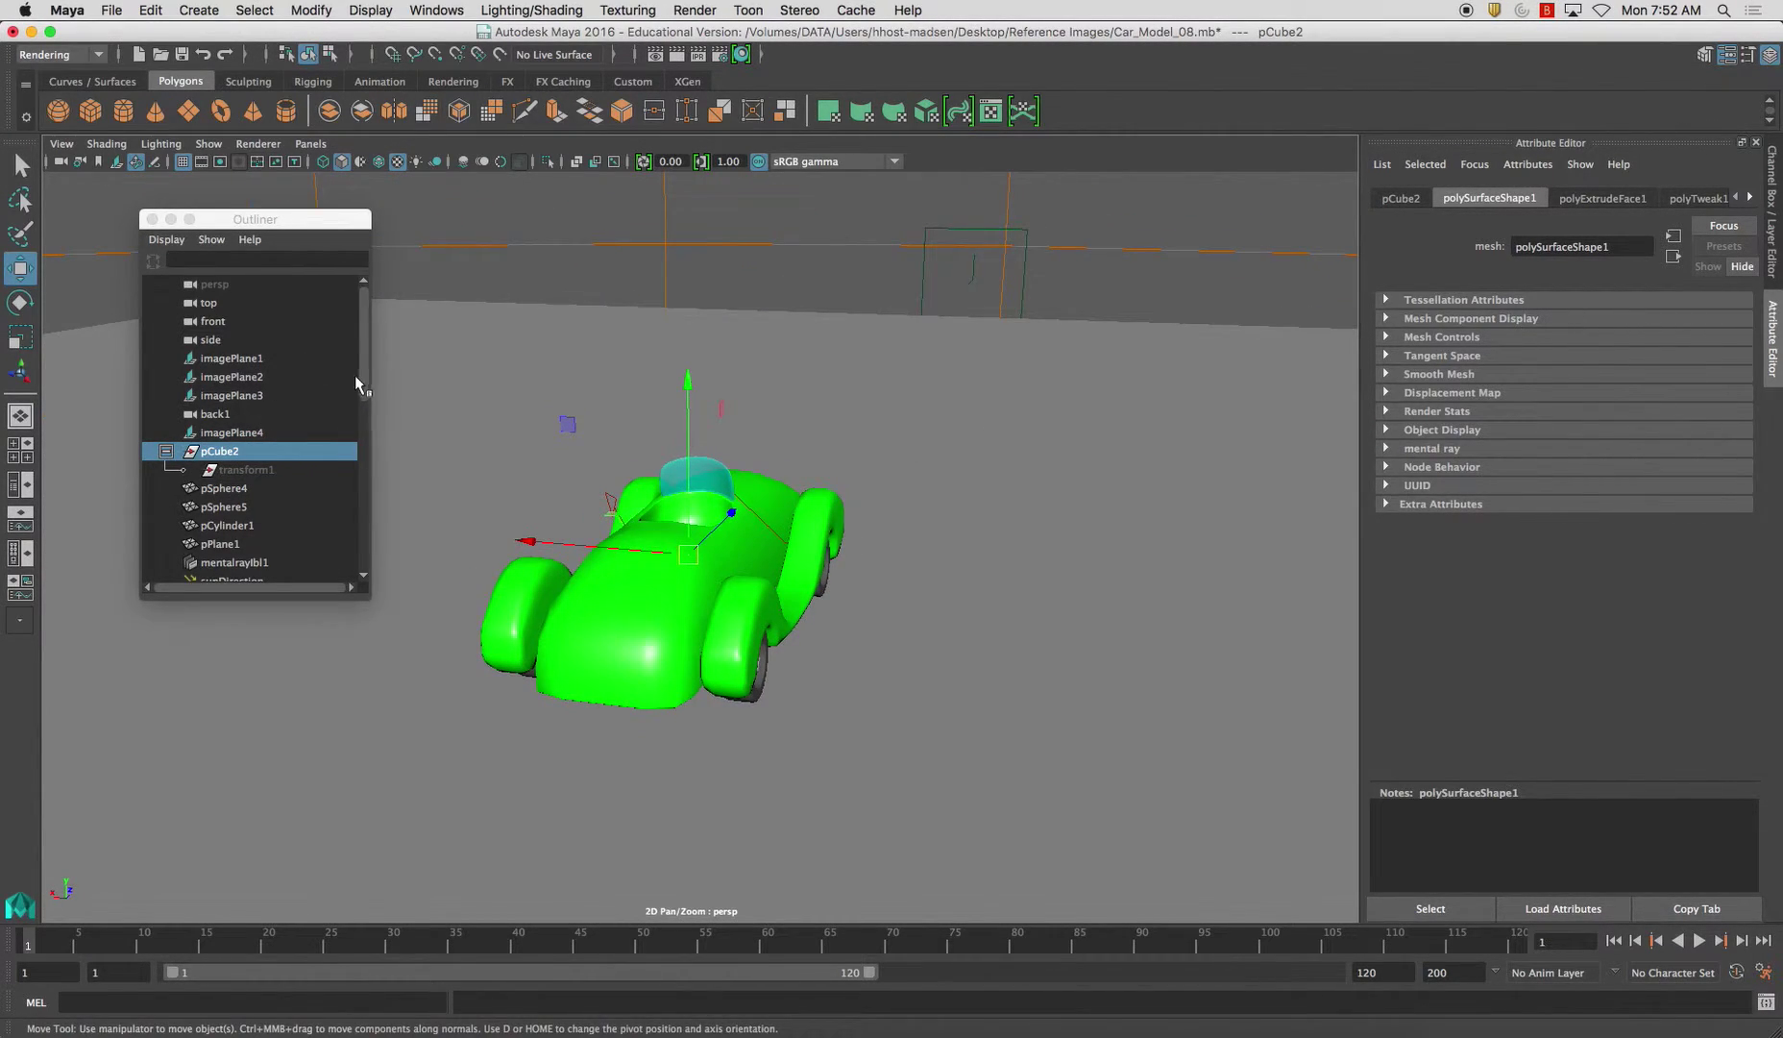
alt+drag(771, 529, 718, 535)
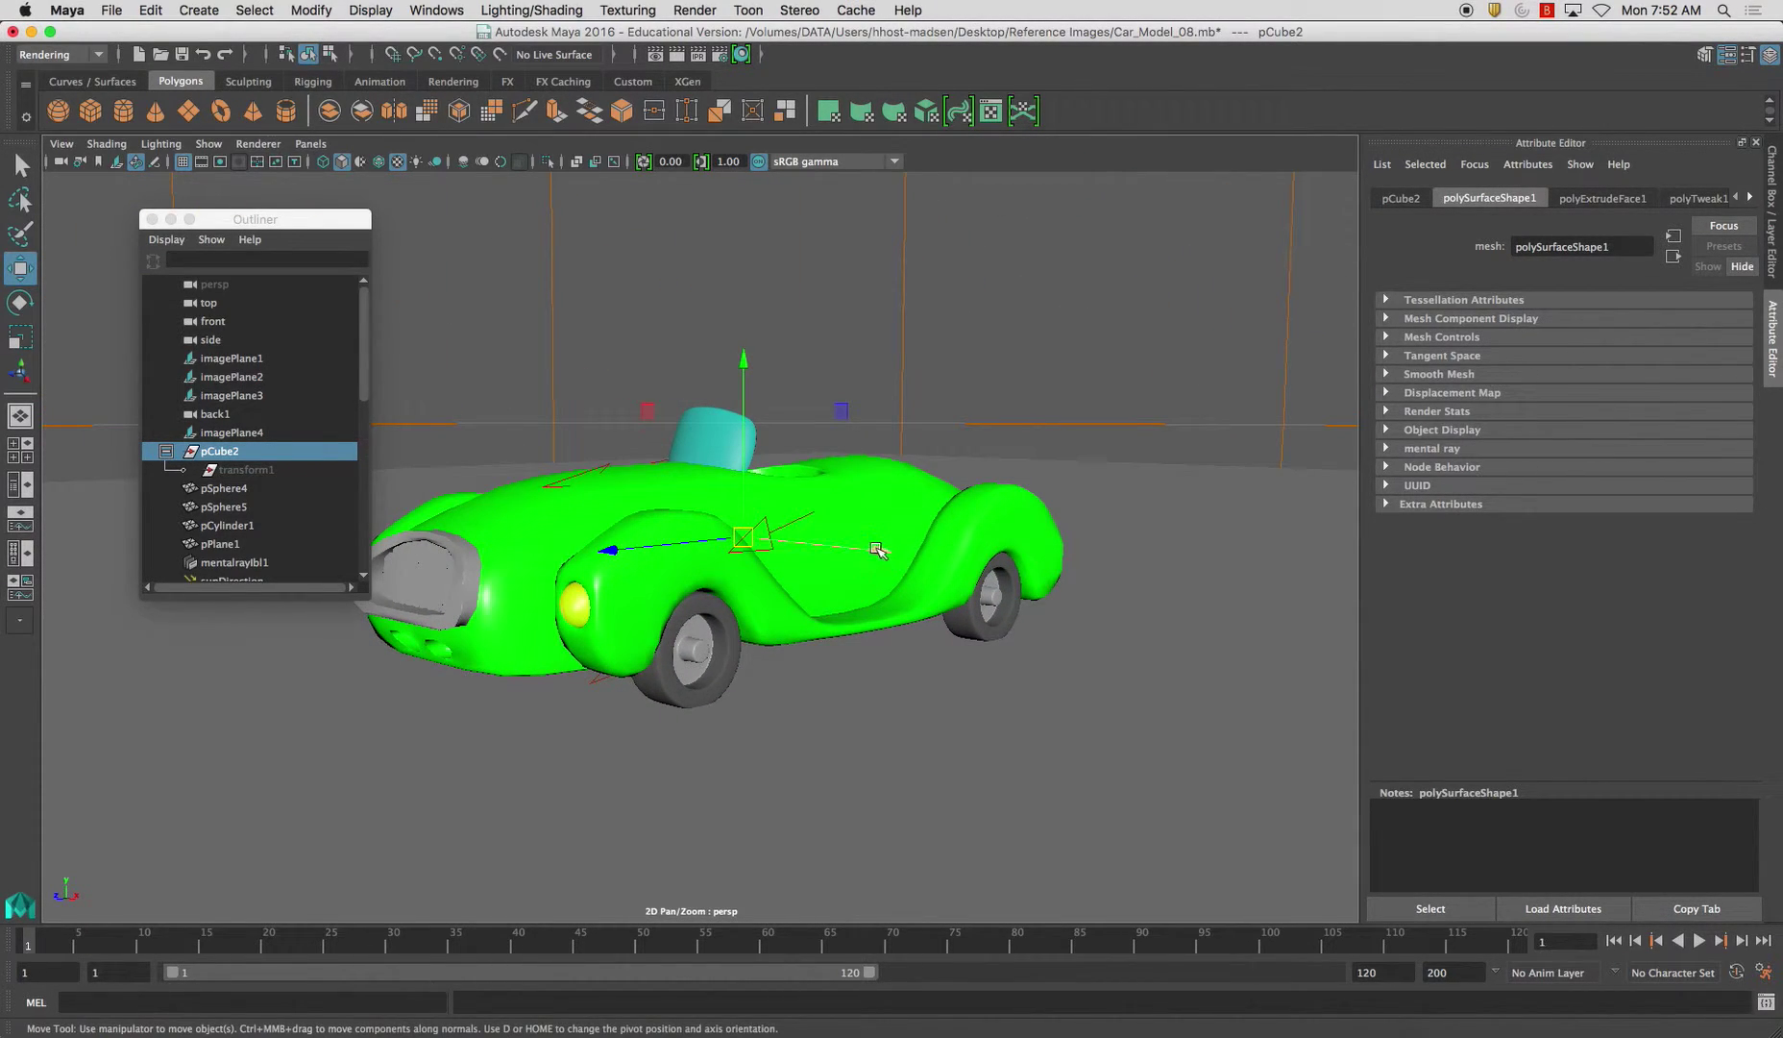
alt+drag(876, 548, 663, 485)
key(super+z)
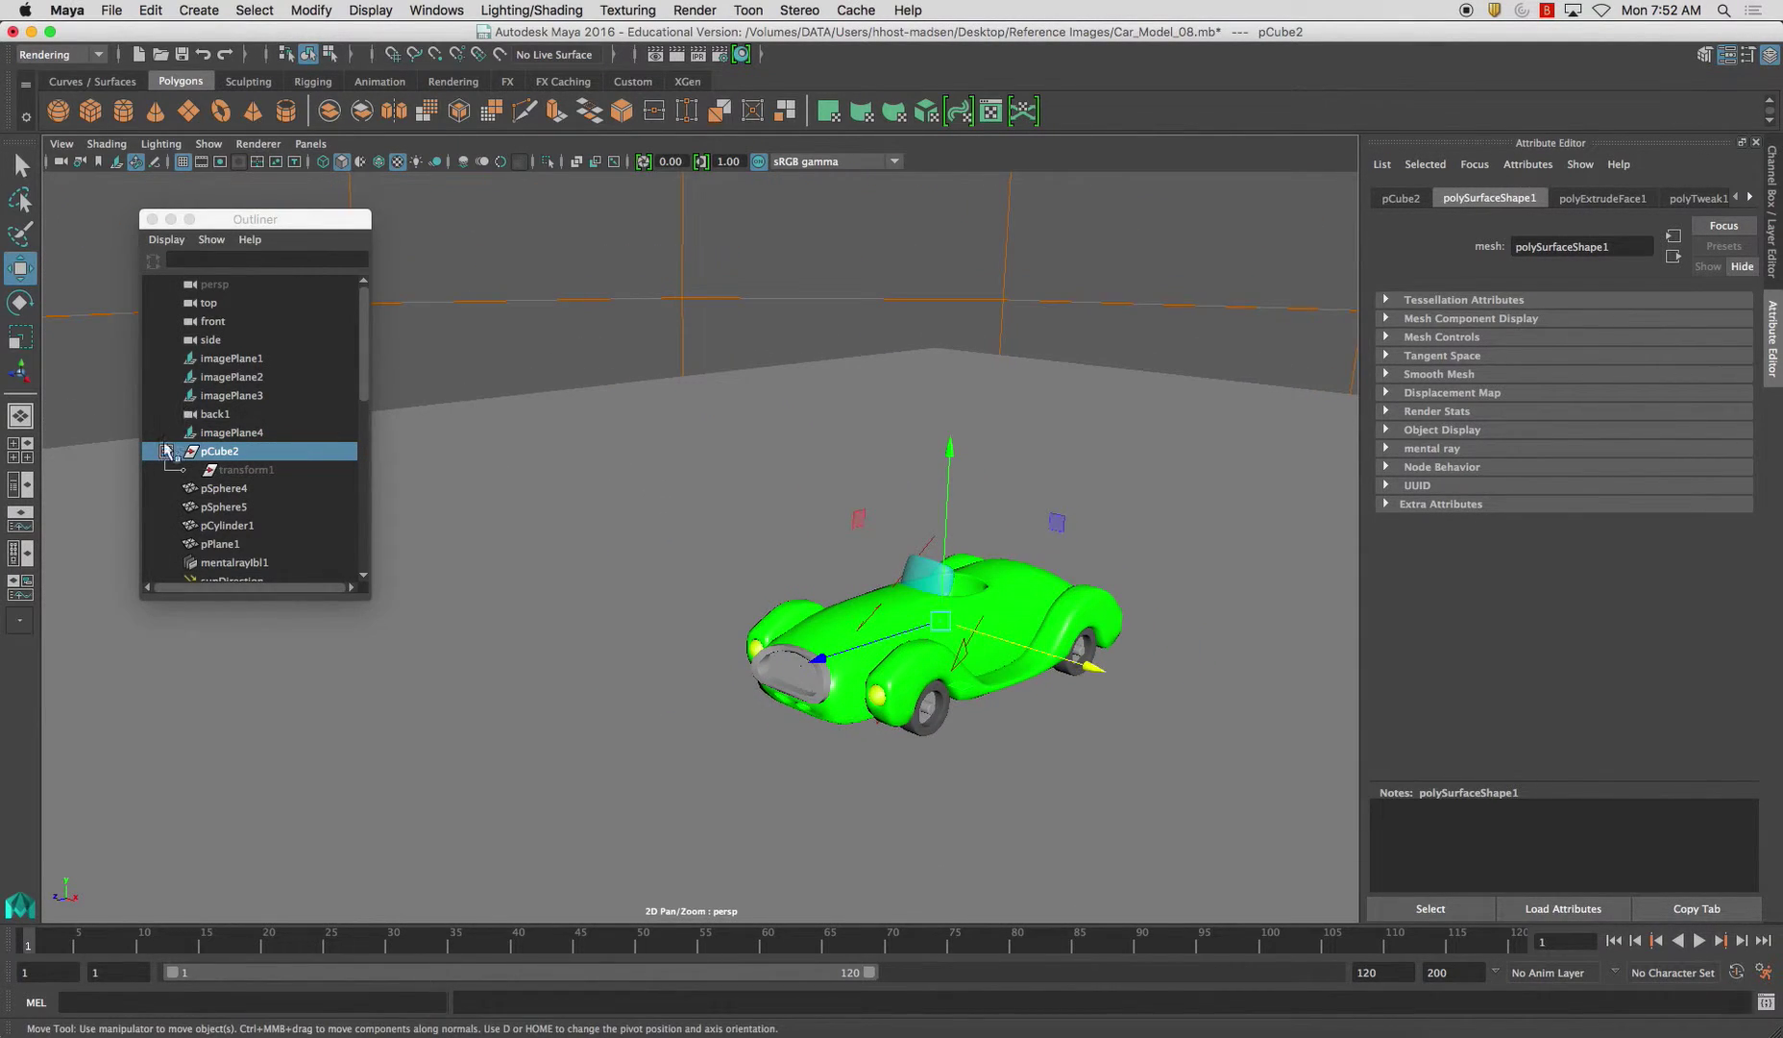
- Select the pSphere4 fender, show its values in the Channel Box, and look through the scene's object list
click(224, 488)
alt+drag(744, 549, 968, 581)
alt+right_drag(968, 581, 871, 615)
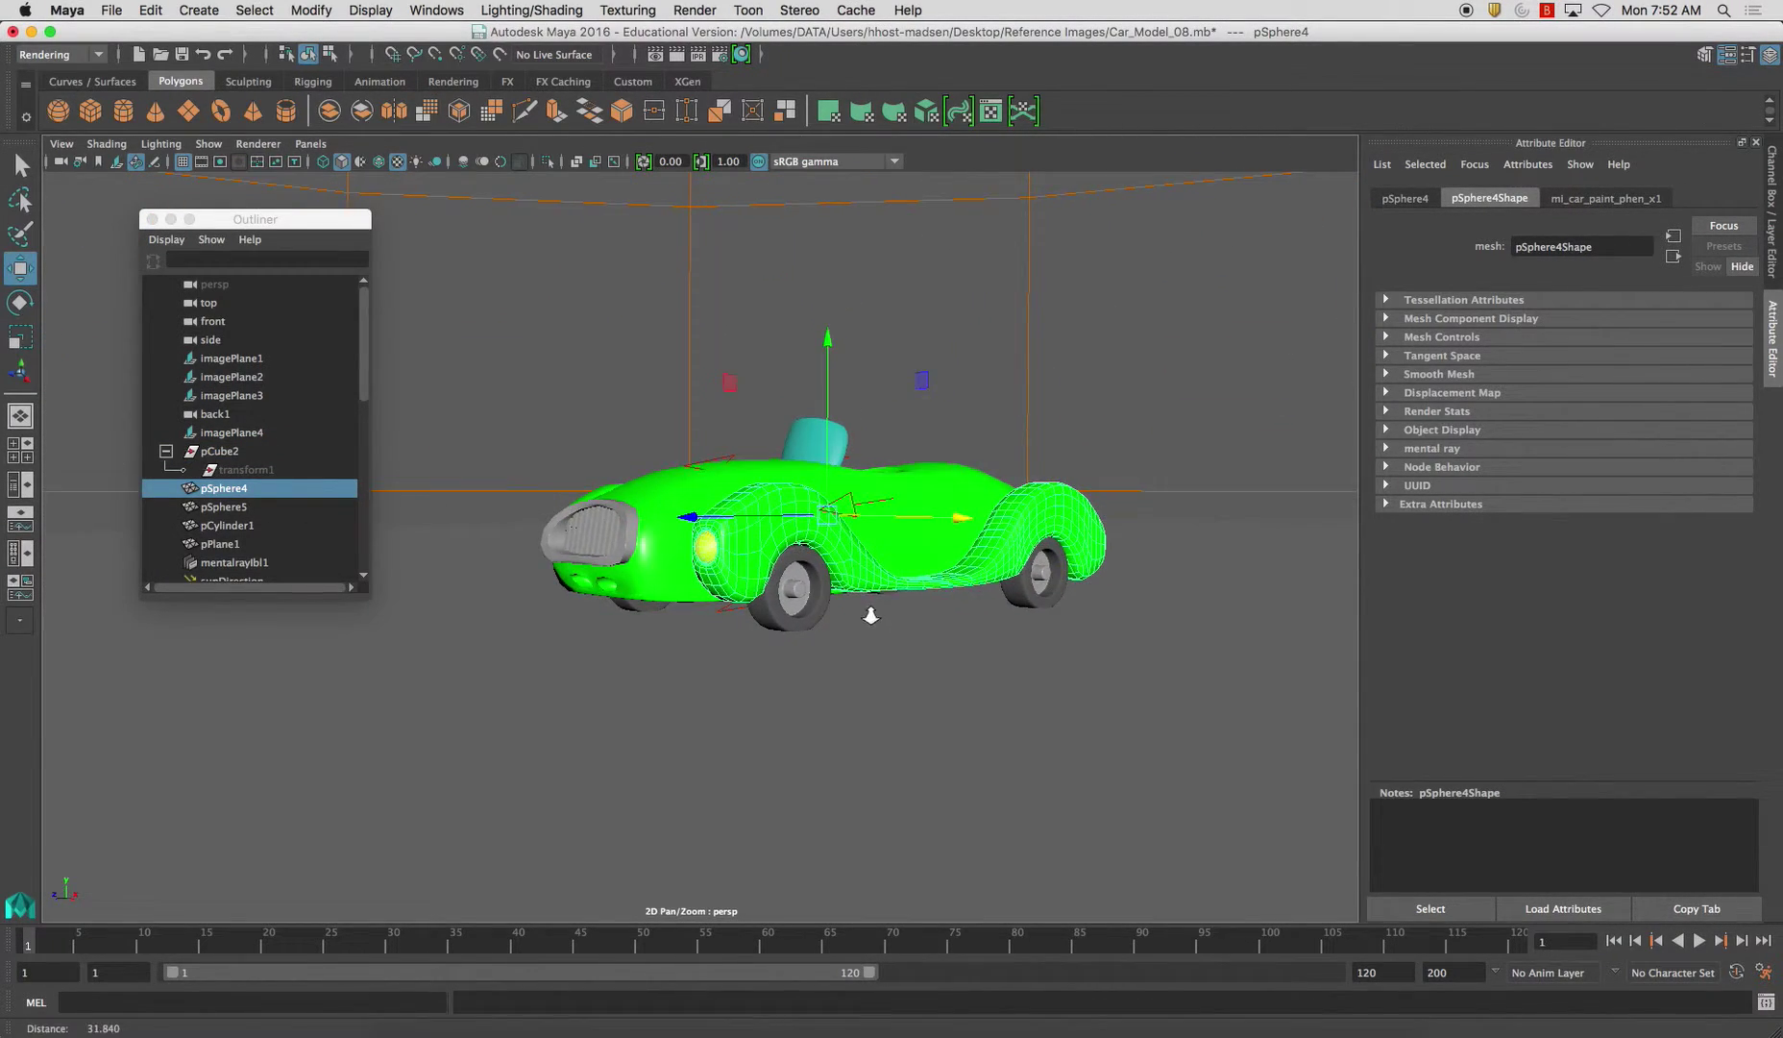
alt+drag(871, 615, 976, 608)
click(1775, 210)
alt+drag(961, 499, 913, 514)
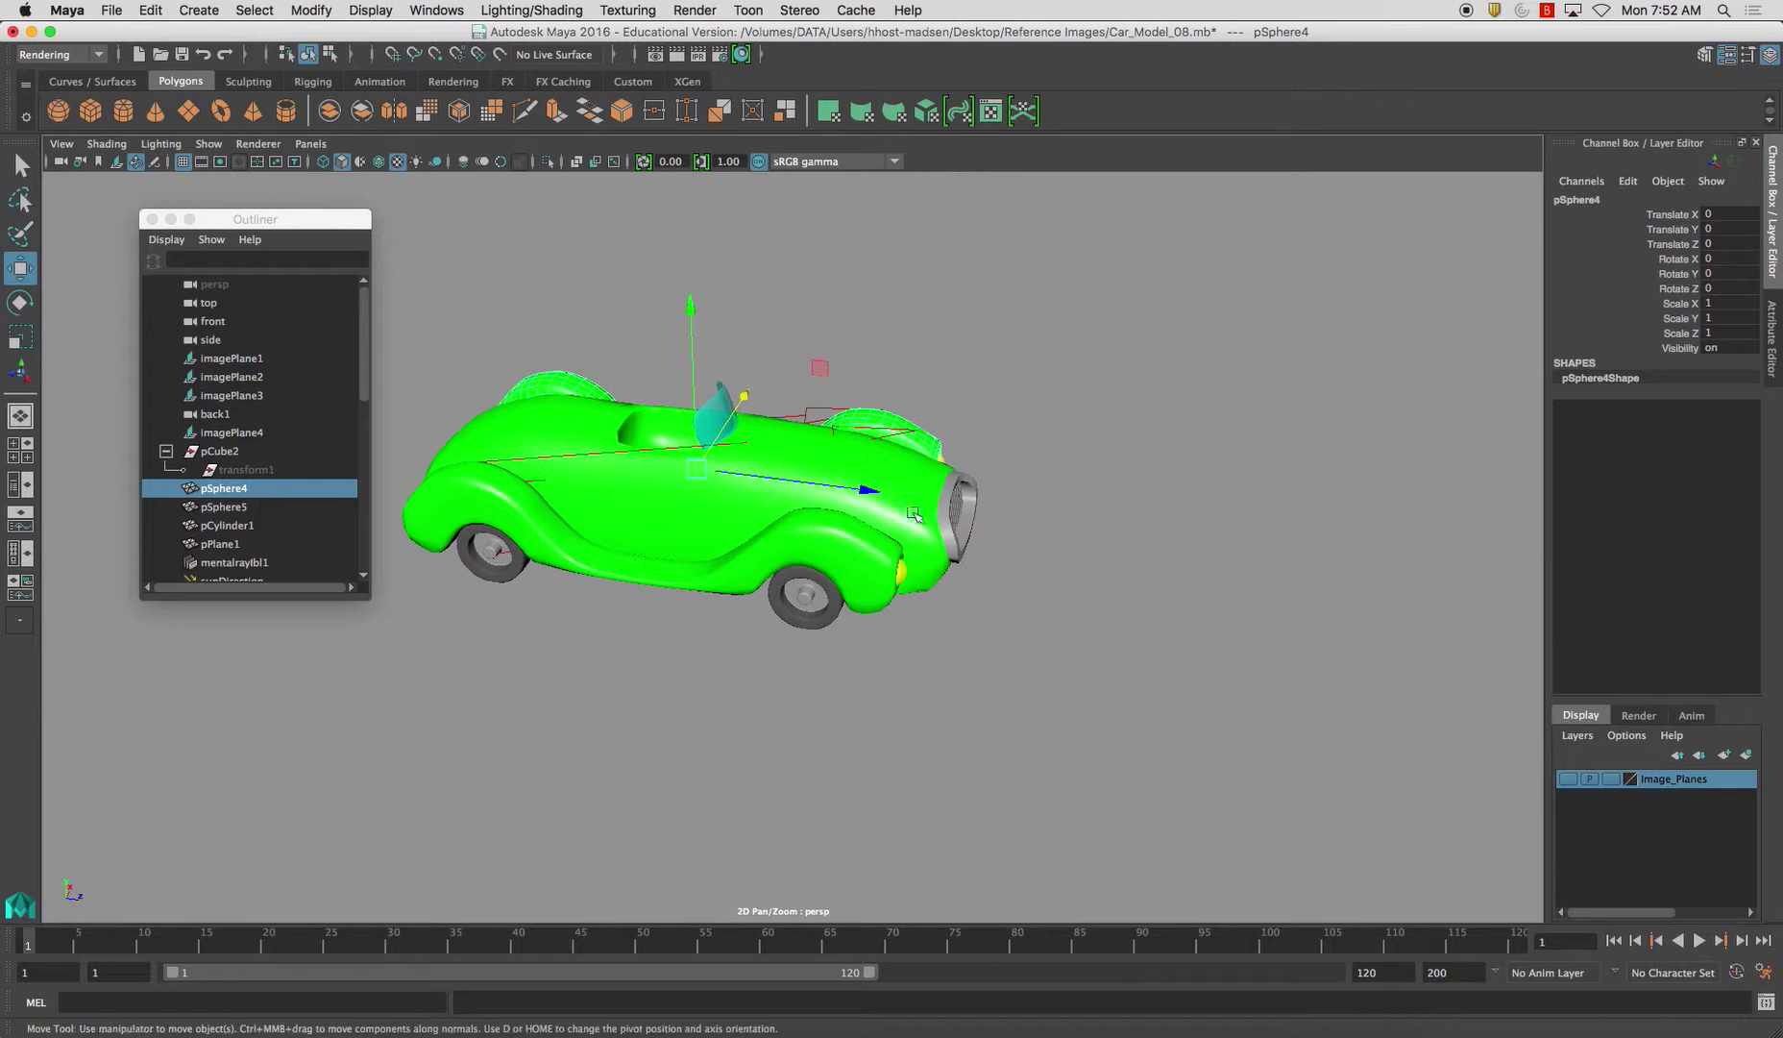
drag(360, 378, 361, 453)
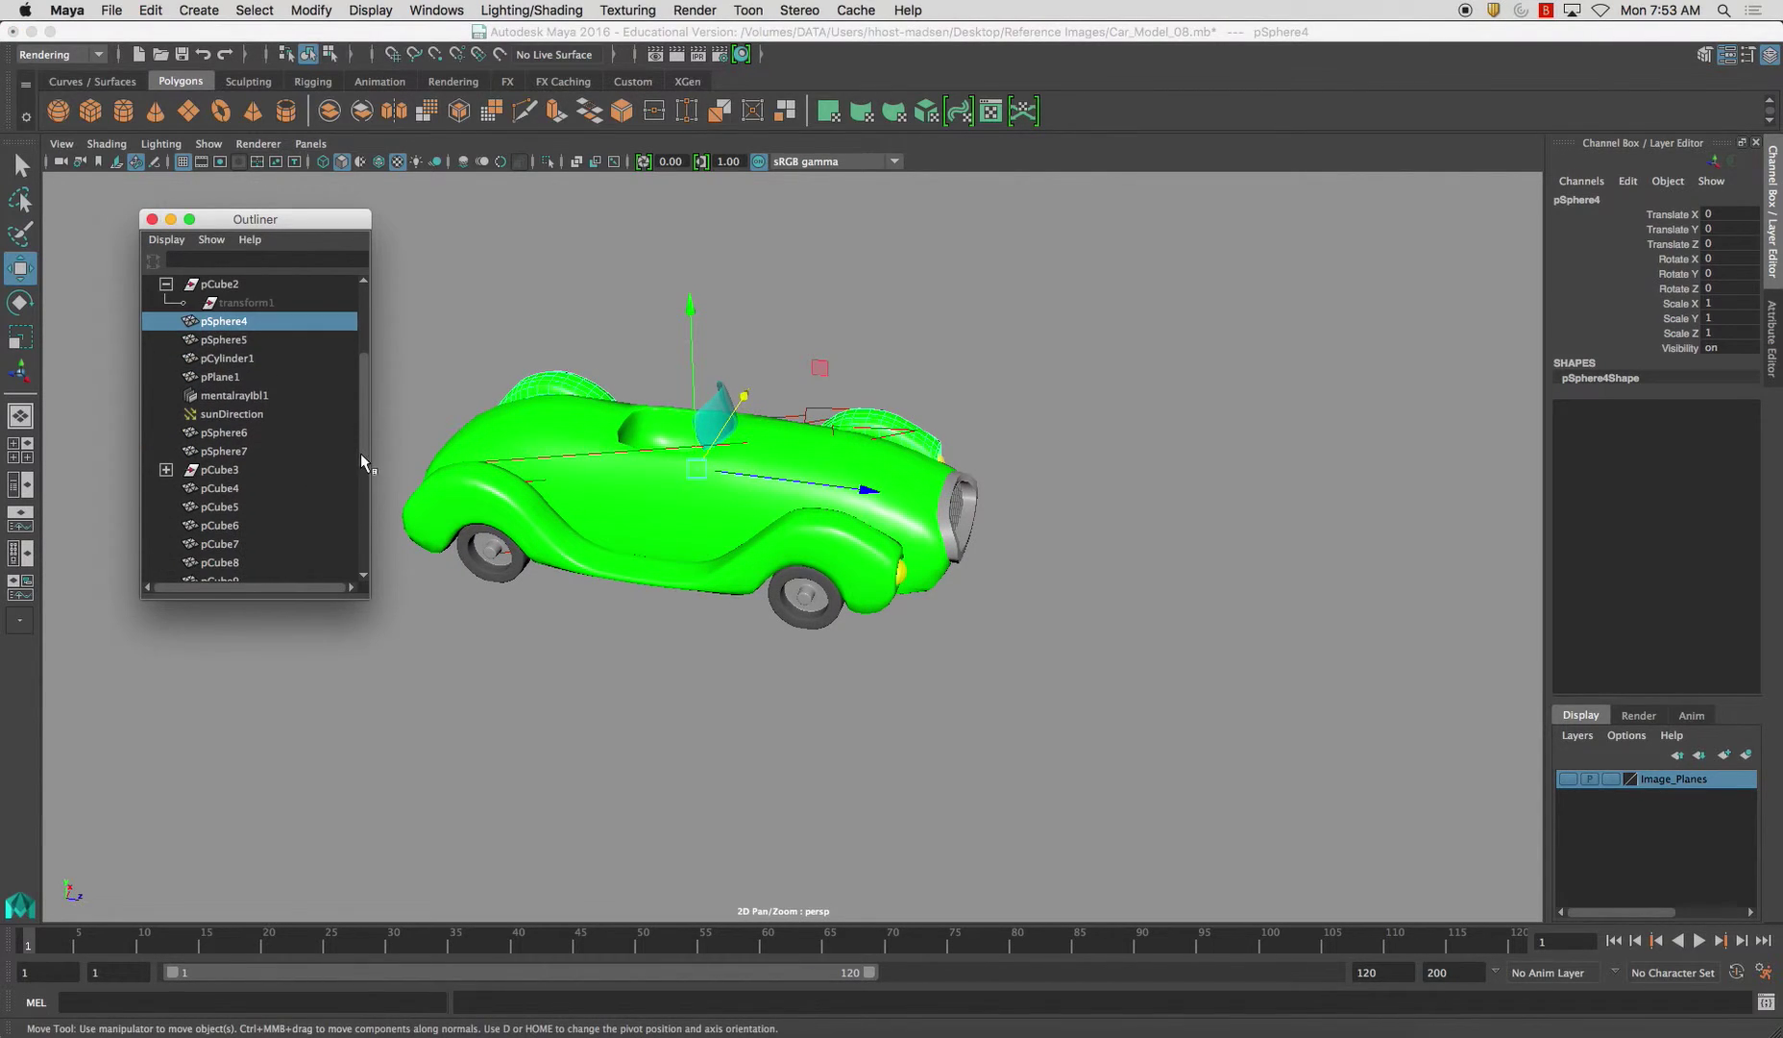
- Test-move the pCube3 group along X to check what belongs to it, and undo the move
click(228, 471)
alt+drag(970, 505, 805, 507)
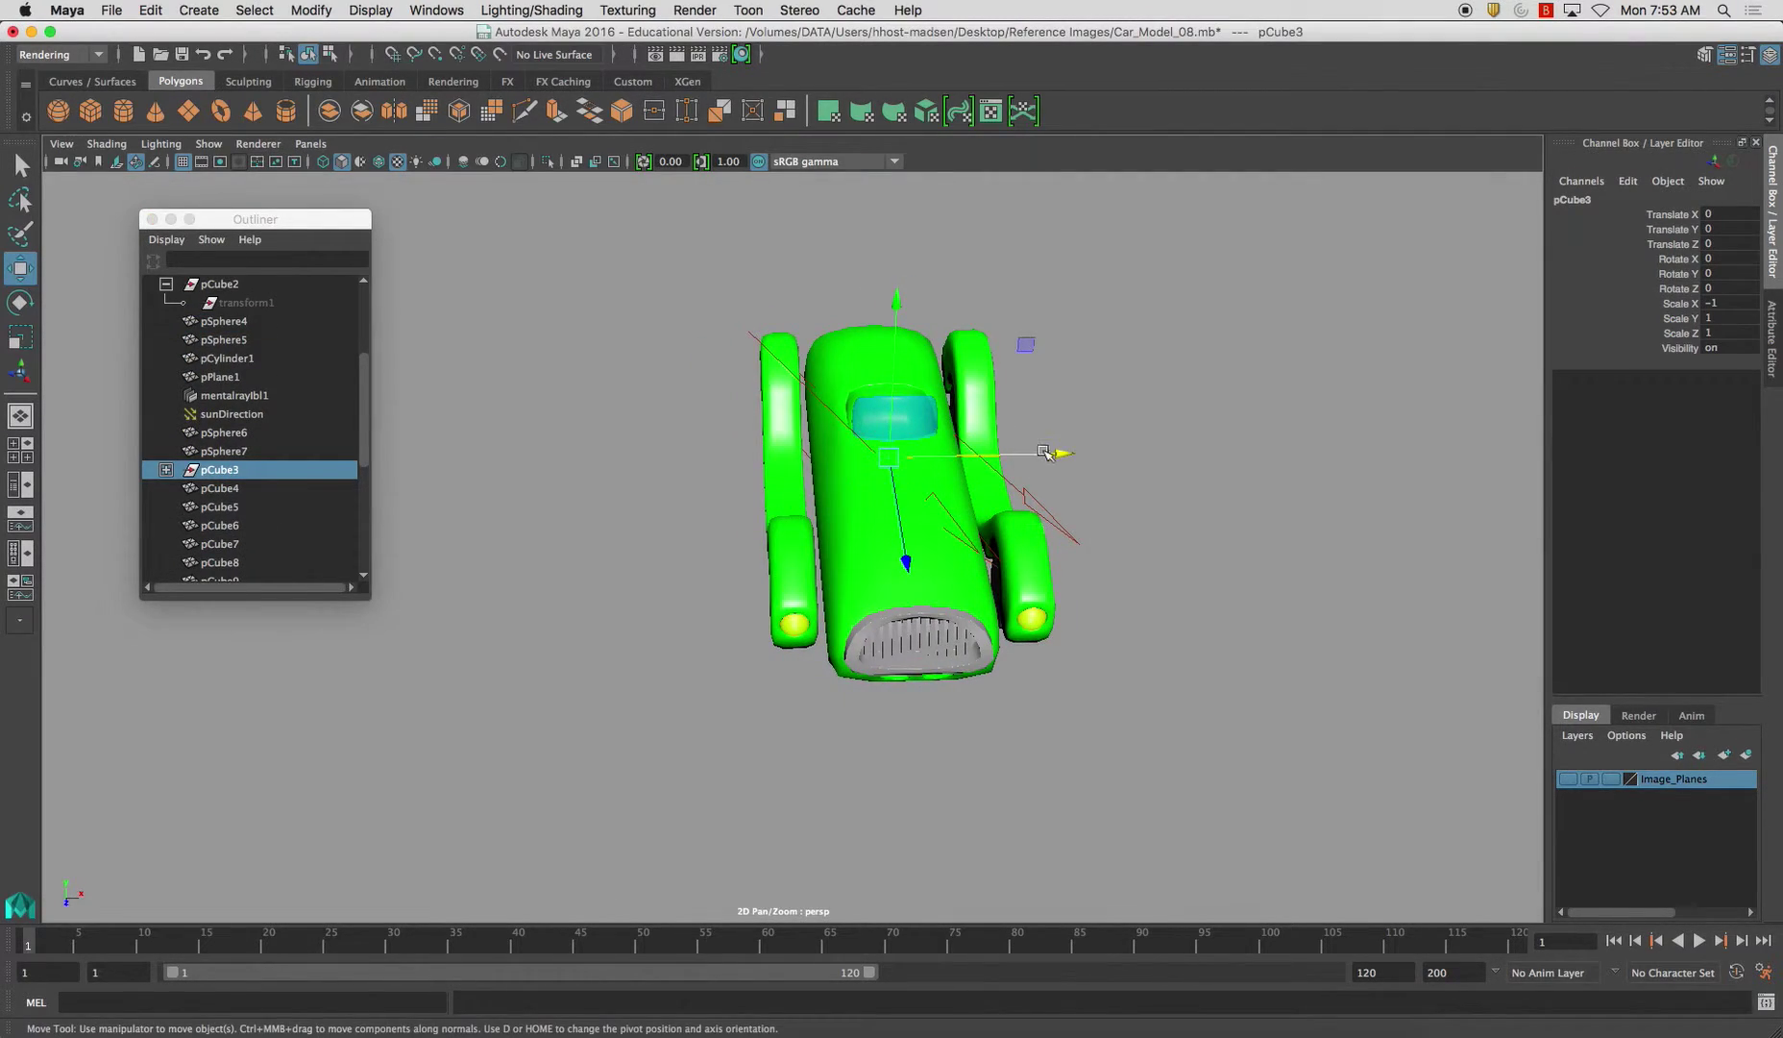
drag(1063, 454, 1123, 456)
key(z)
drag(366, 424, 1521, 372)
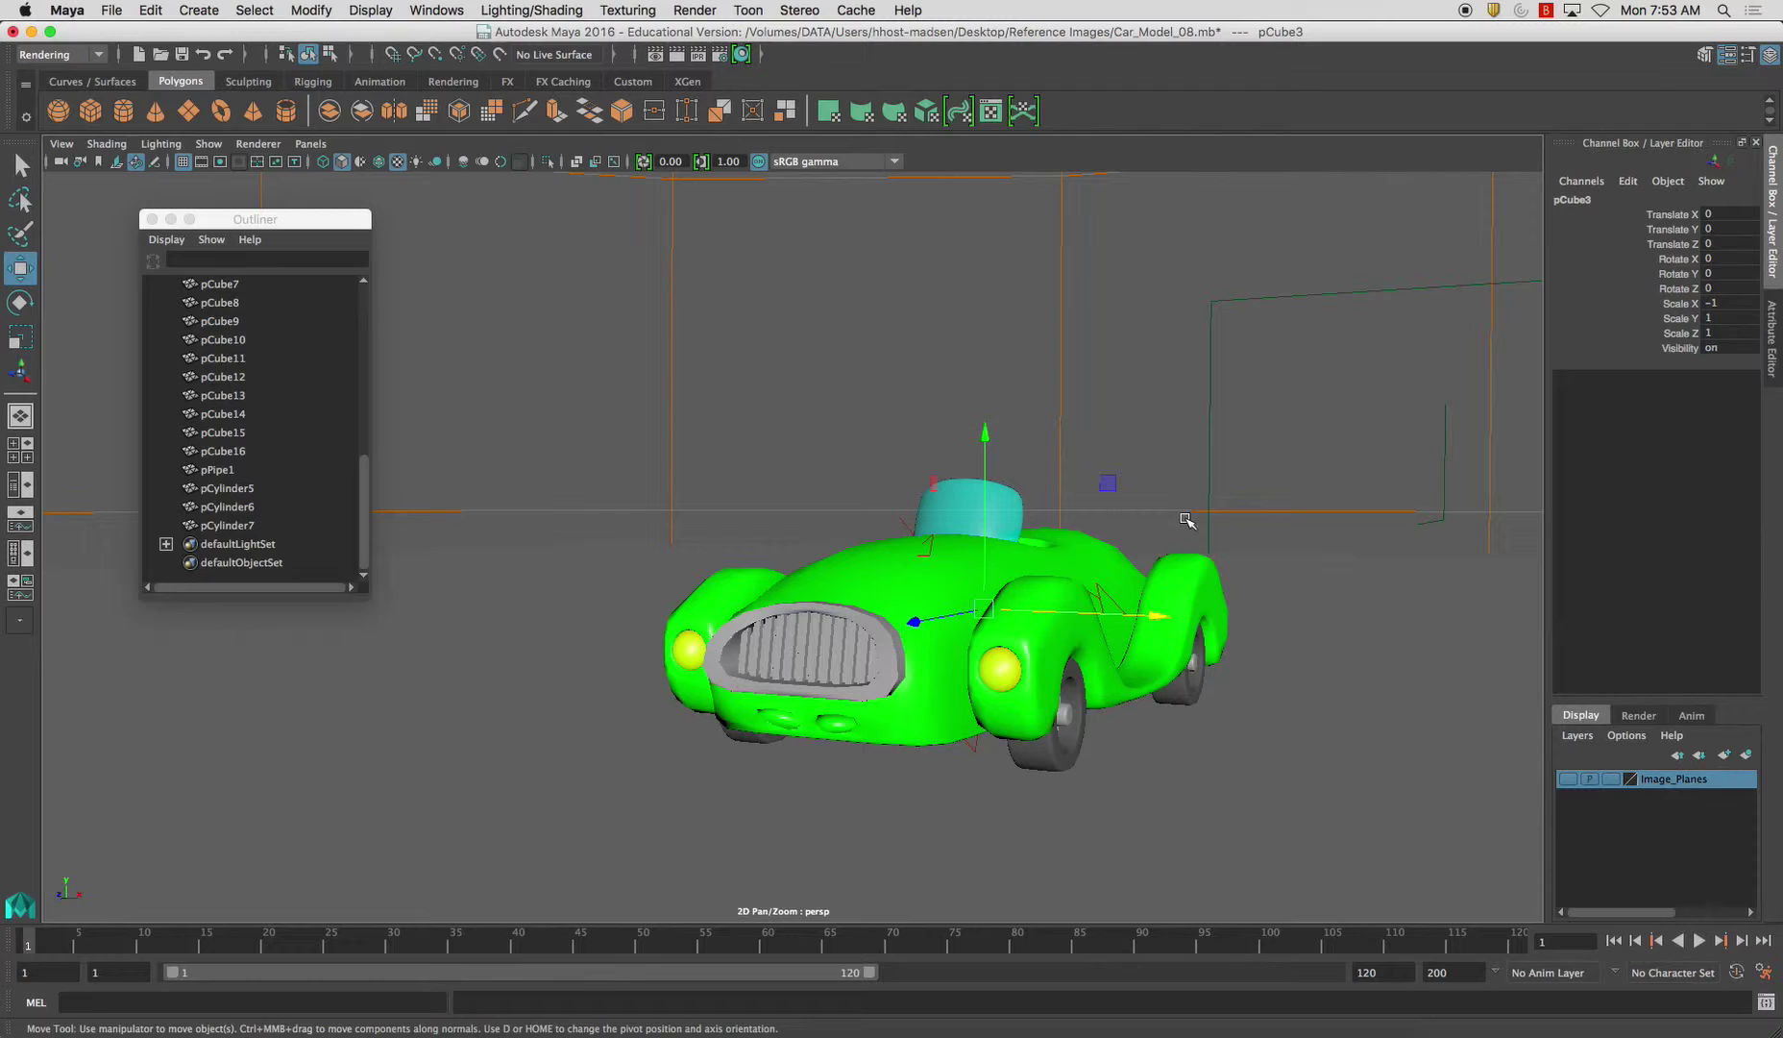
- Test-move the car body along X, undo the move, and look through the body's construction history
click(846, 597)
drag(1140, 588, 1042, 555)
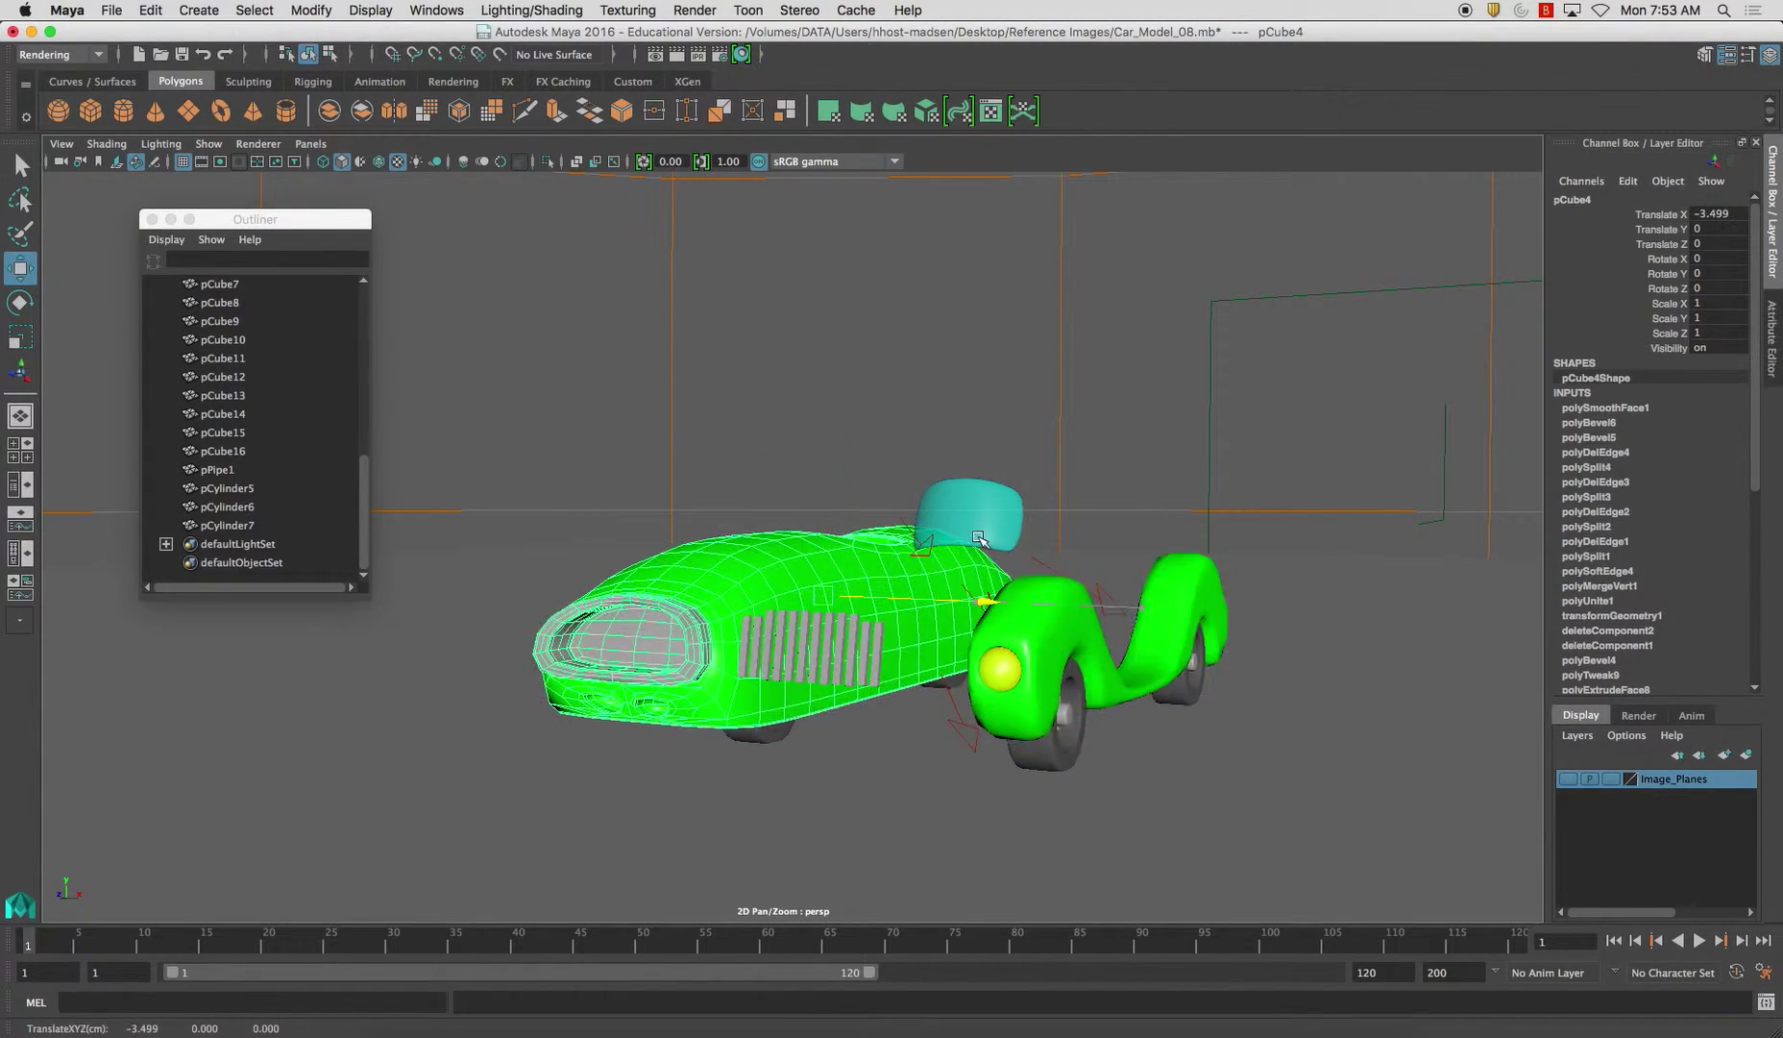
key(ctrl+z)
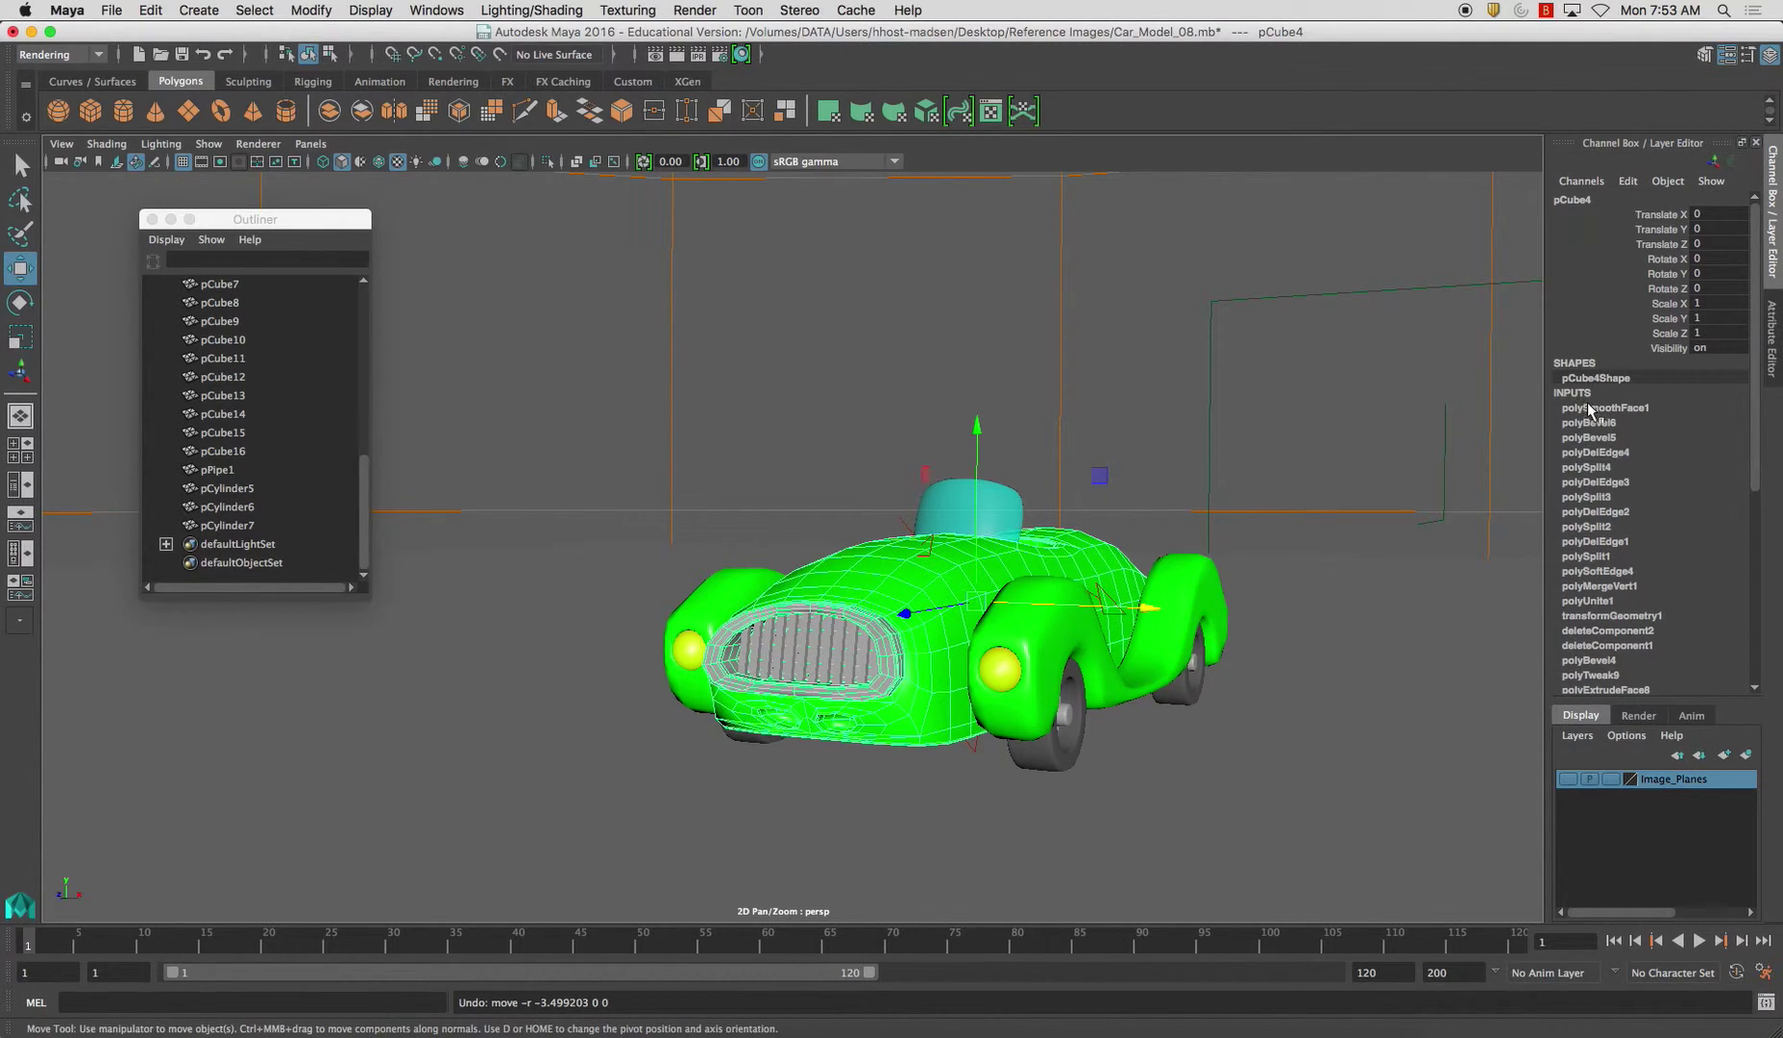
drag(1754, 446, 1751, 348)
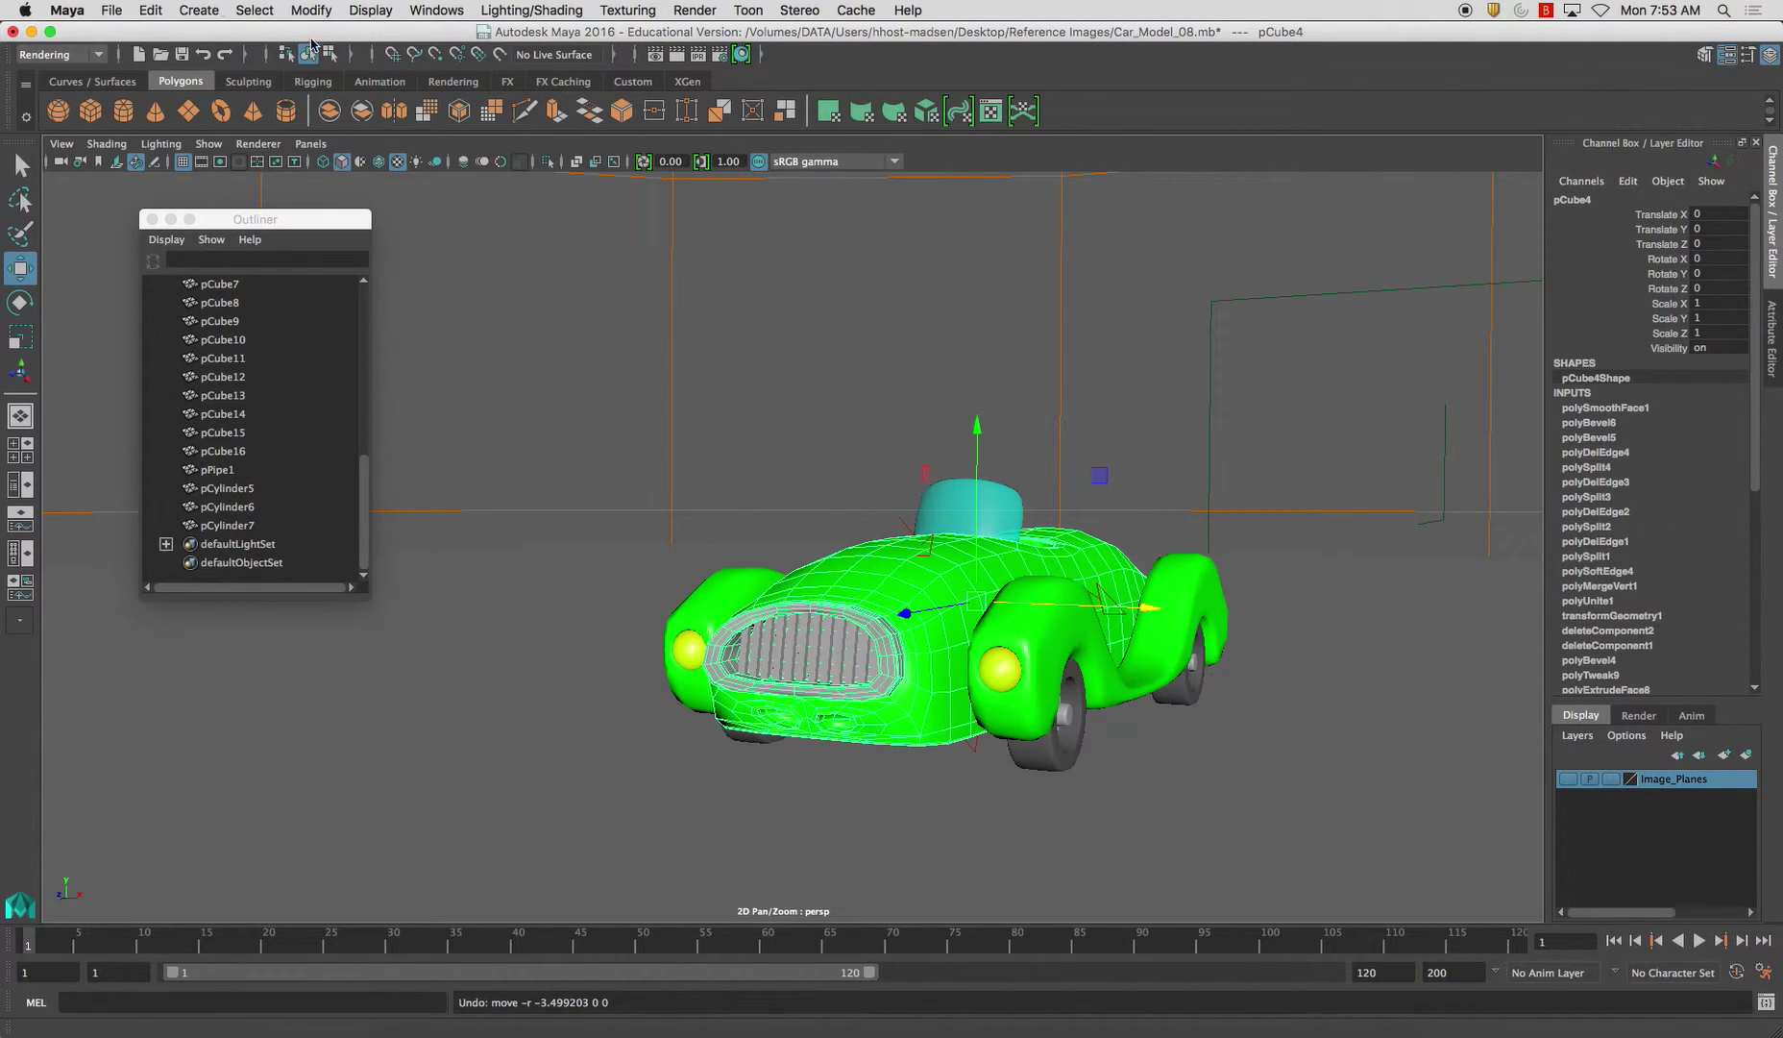
- Compare the construction history of the fenders, the car body and the front wheel
click(1041, 636)
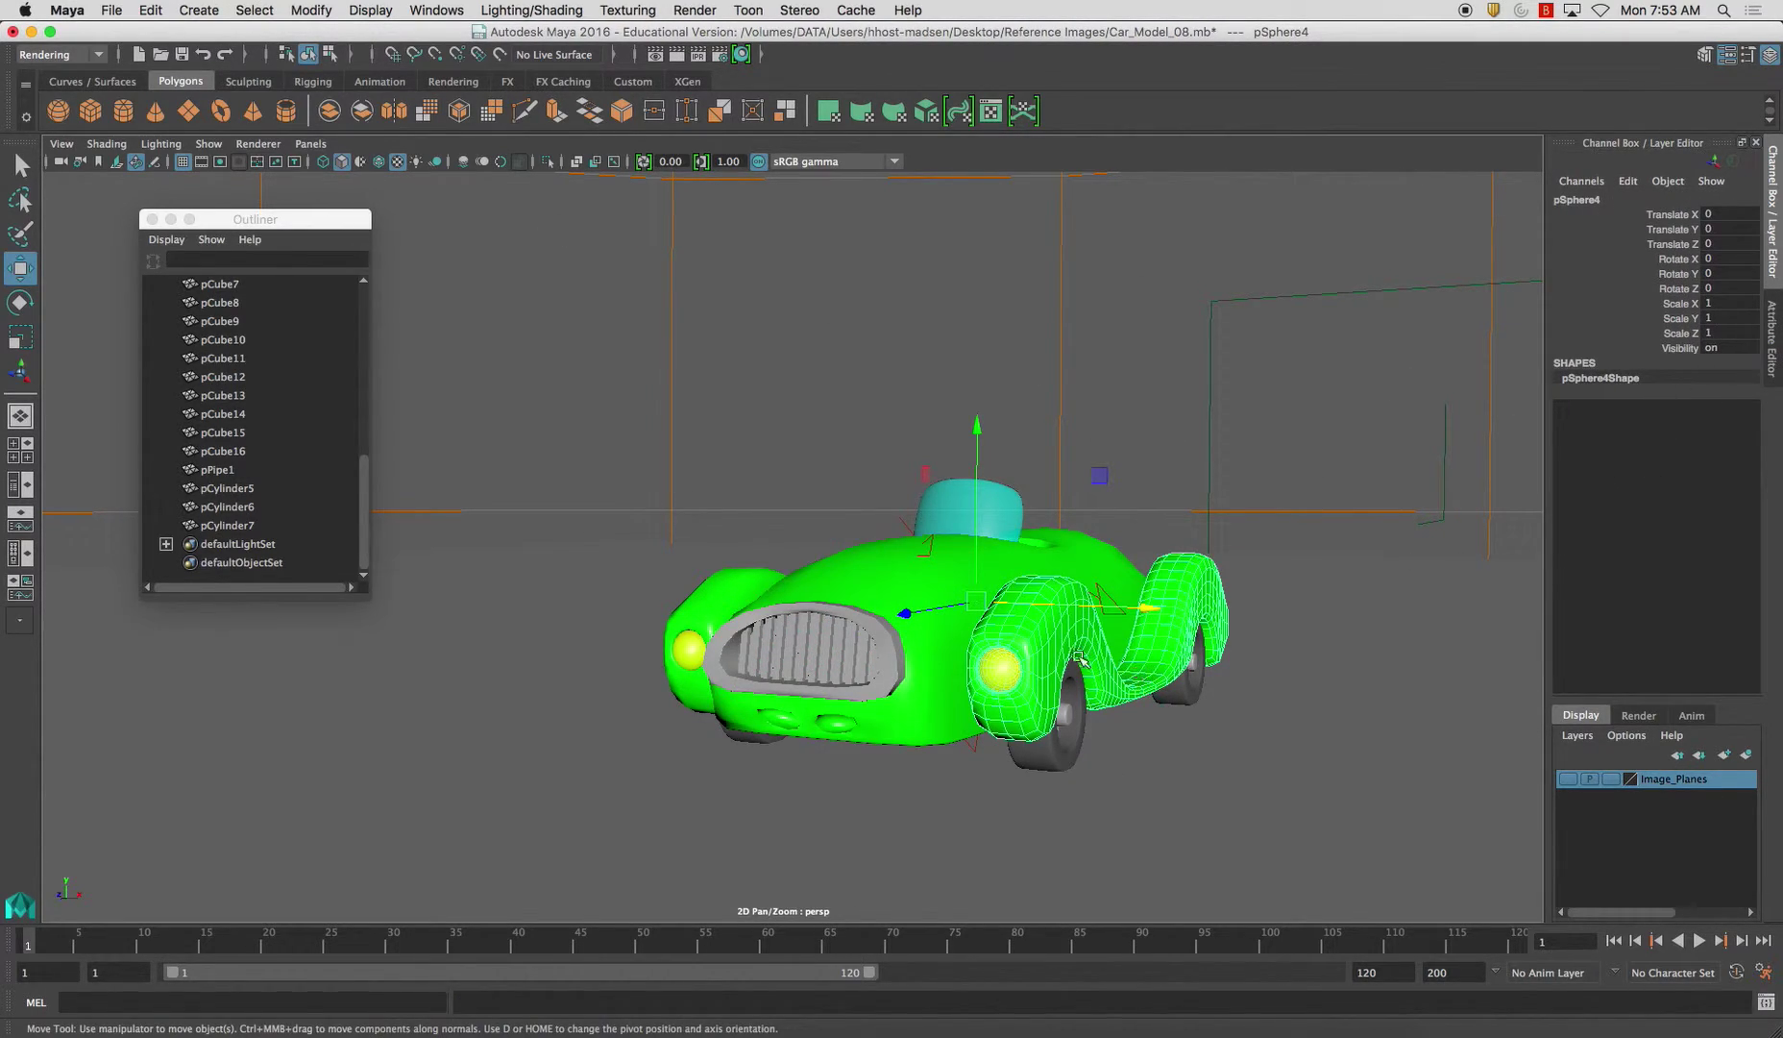
click(704, 602)
click(965, 670)
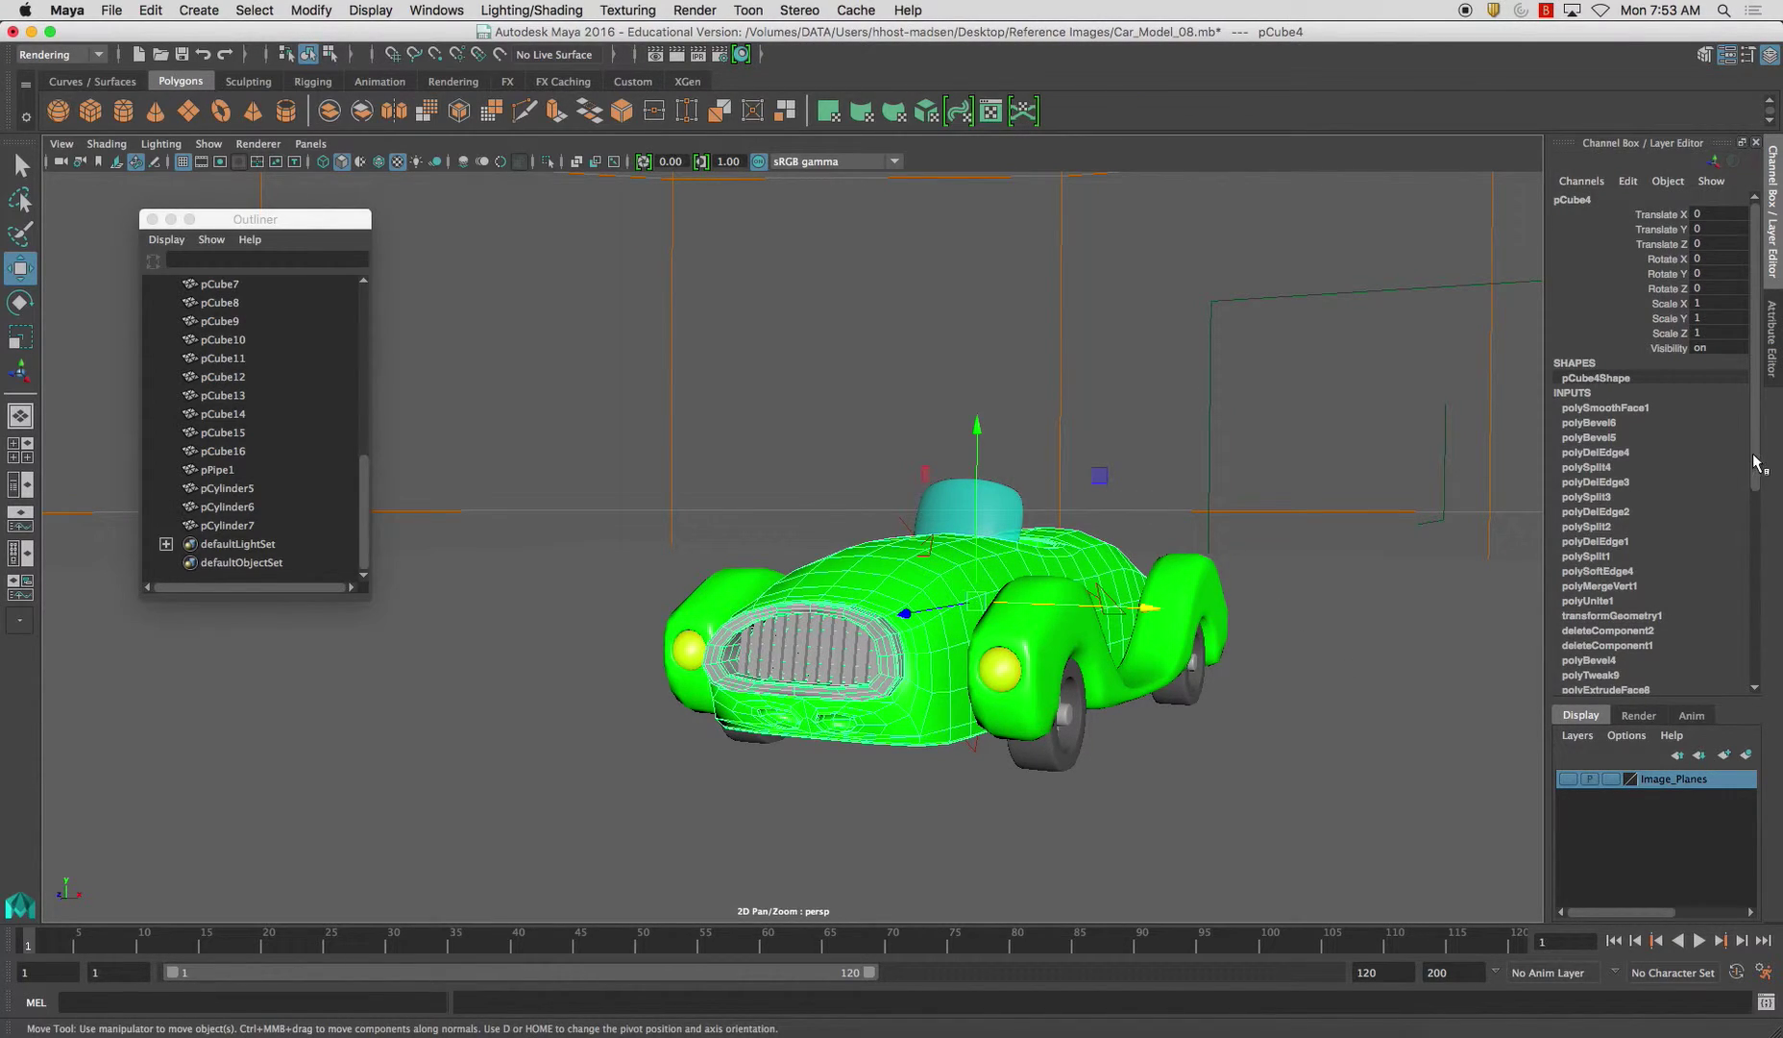
scroll(1754, 465, down, 2)
click(1216, 576)
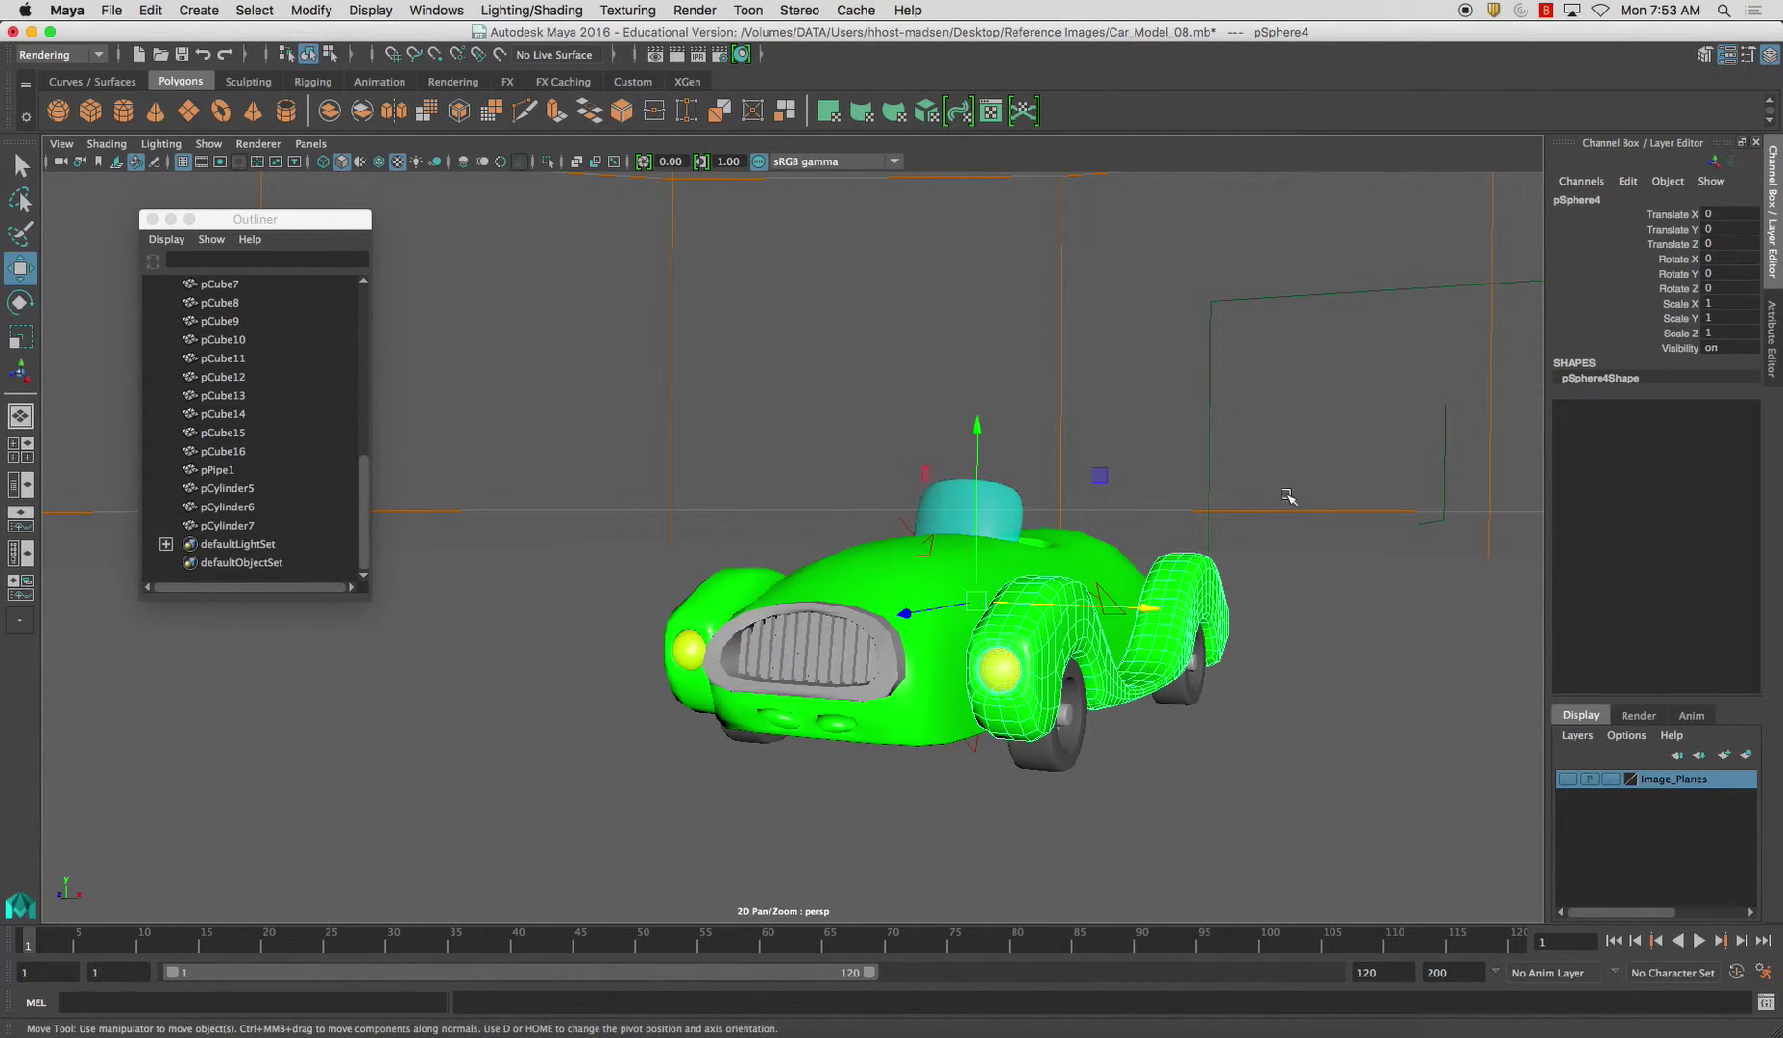
alt+drag(1287, 495, 1057, 433)
alt+right_drag(1057, 433, 1166, 533)
alt+middle_drag(1166, 533, 1166, 442)
click(768, 578)
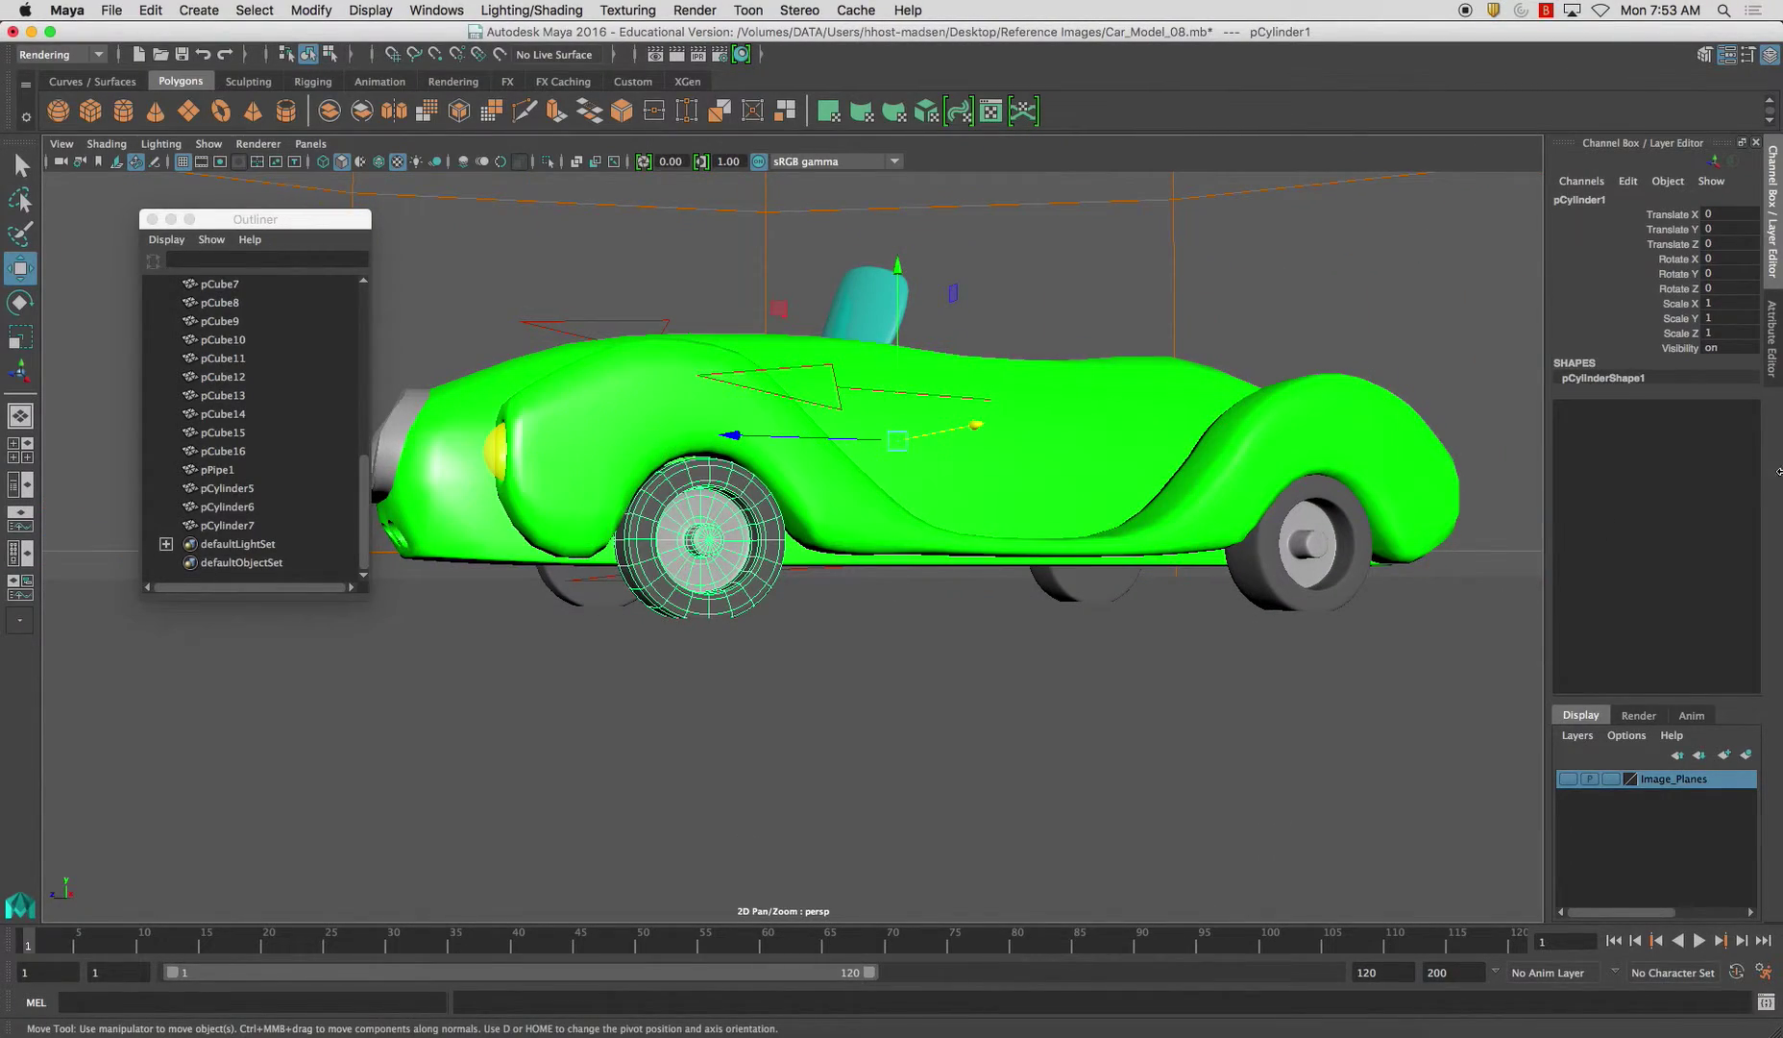
alt+drag(951, 645, 1065, 410)
- Delete the construction history of all objects in the scene
click(1097, 480)
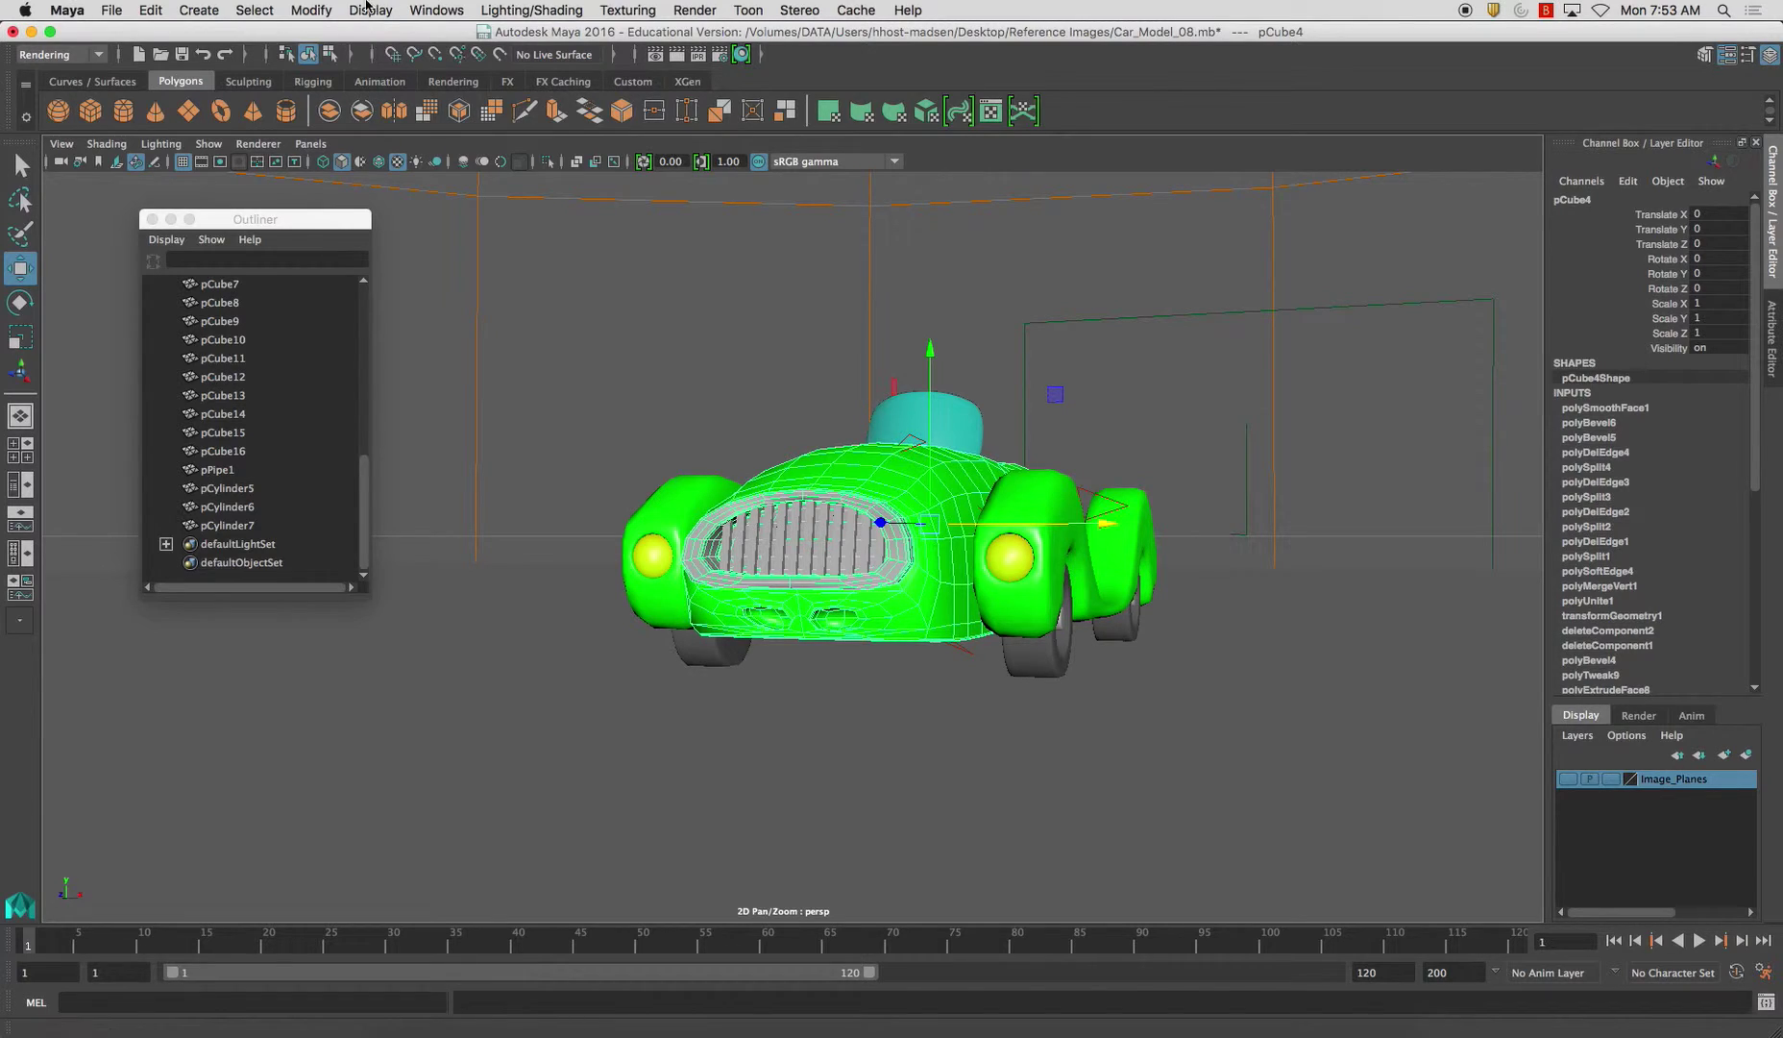
click(151, 10)
mouse_move(289, 244)
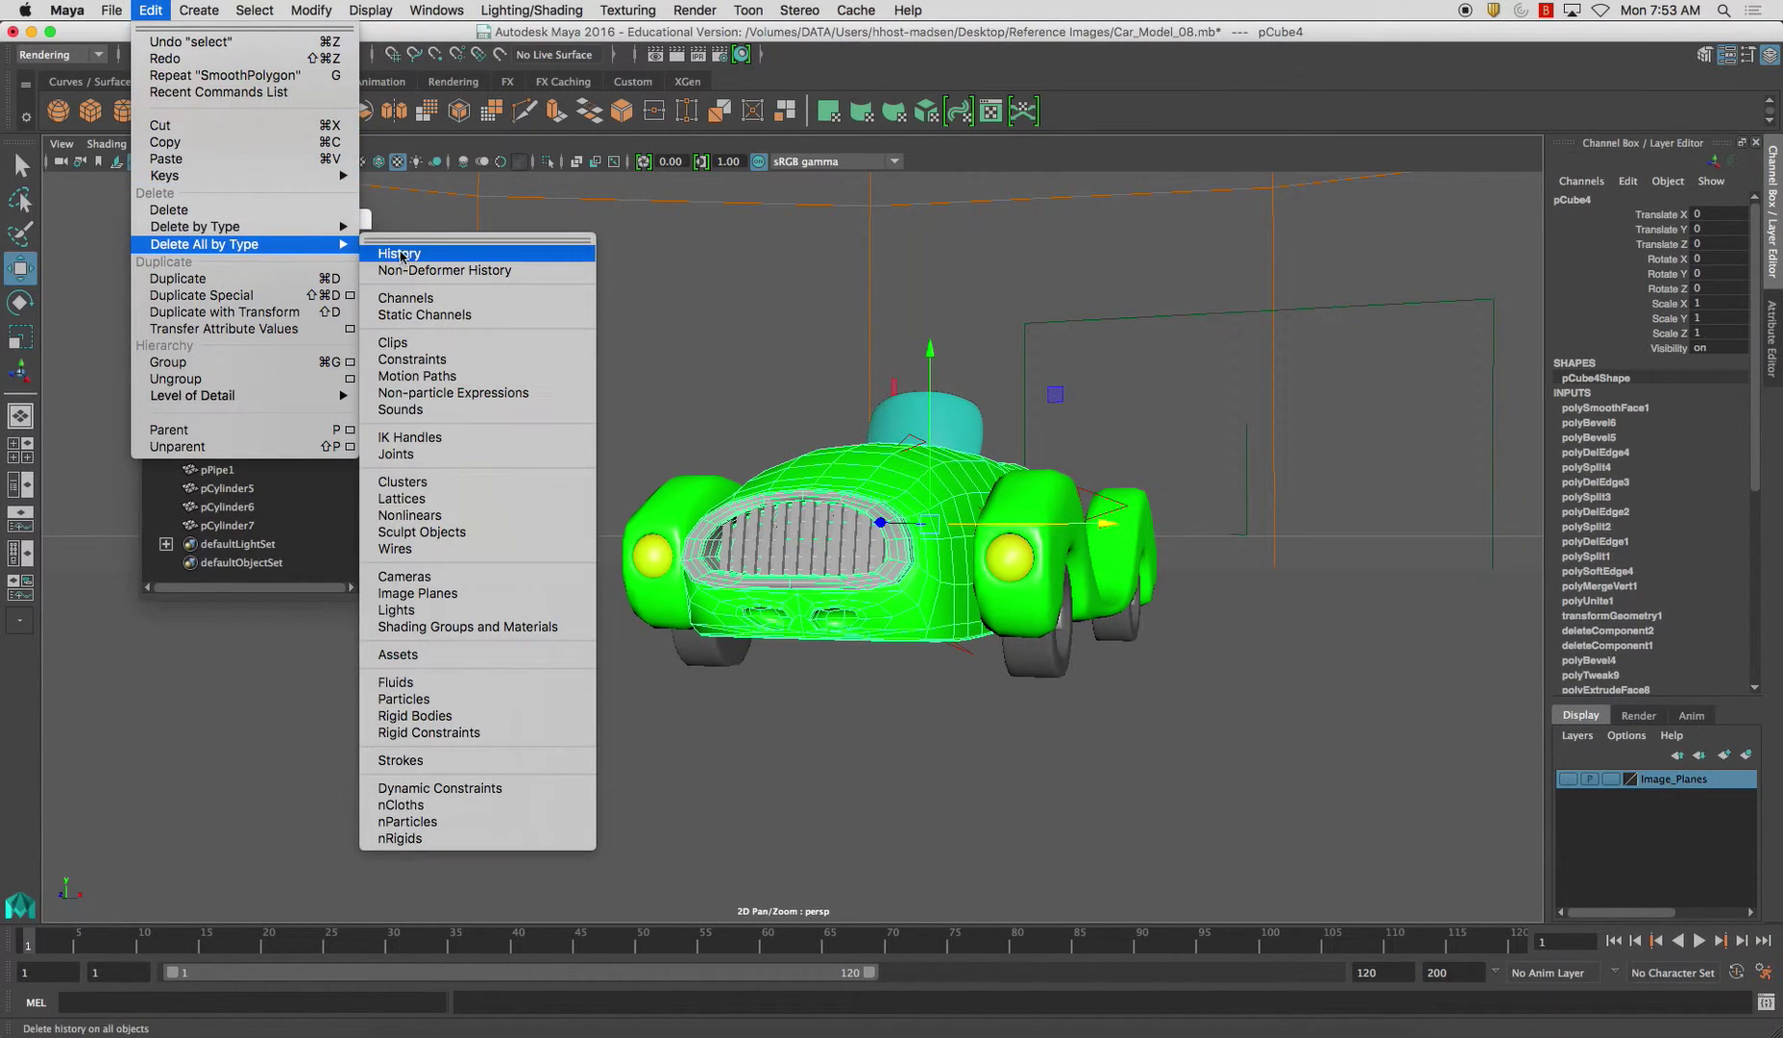
click(413, 255)
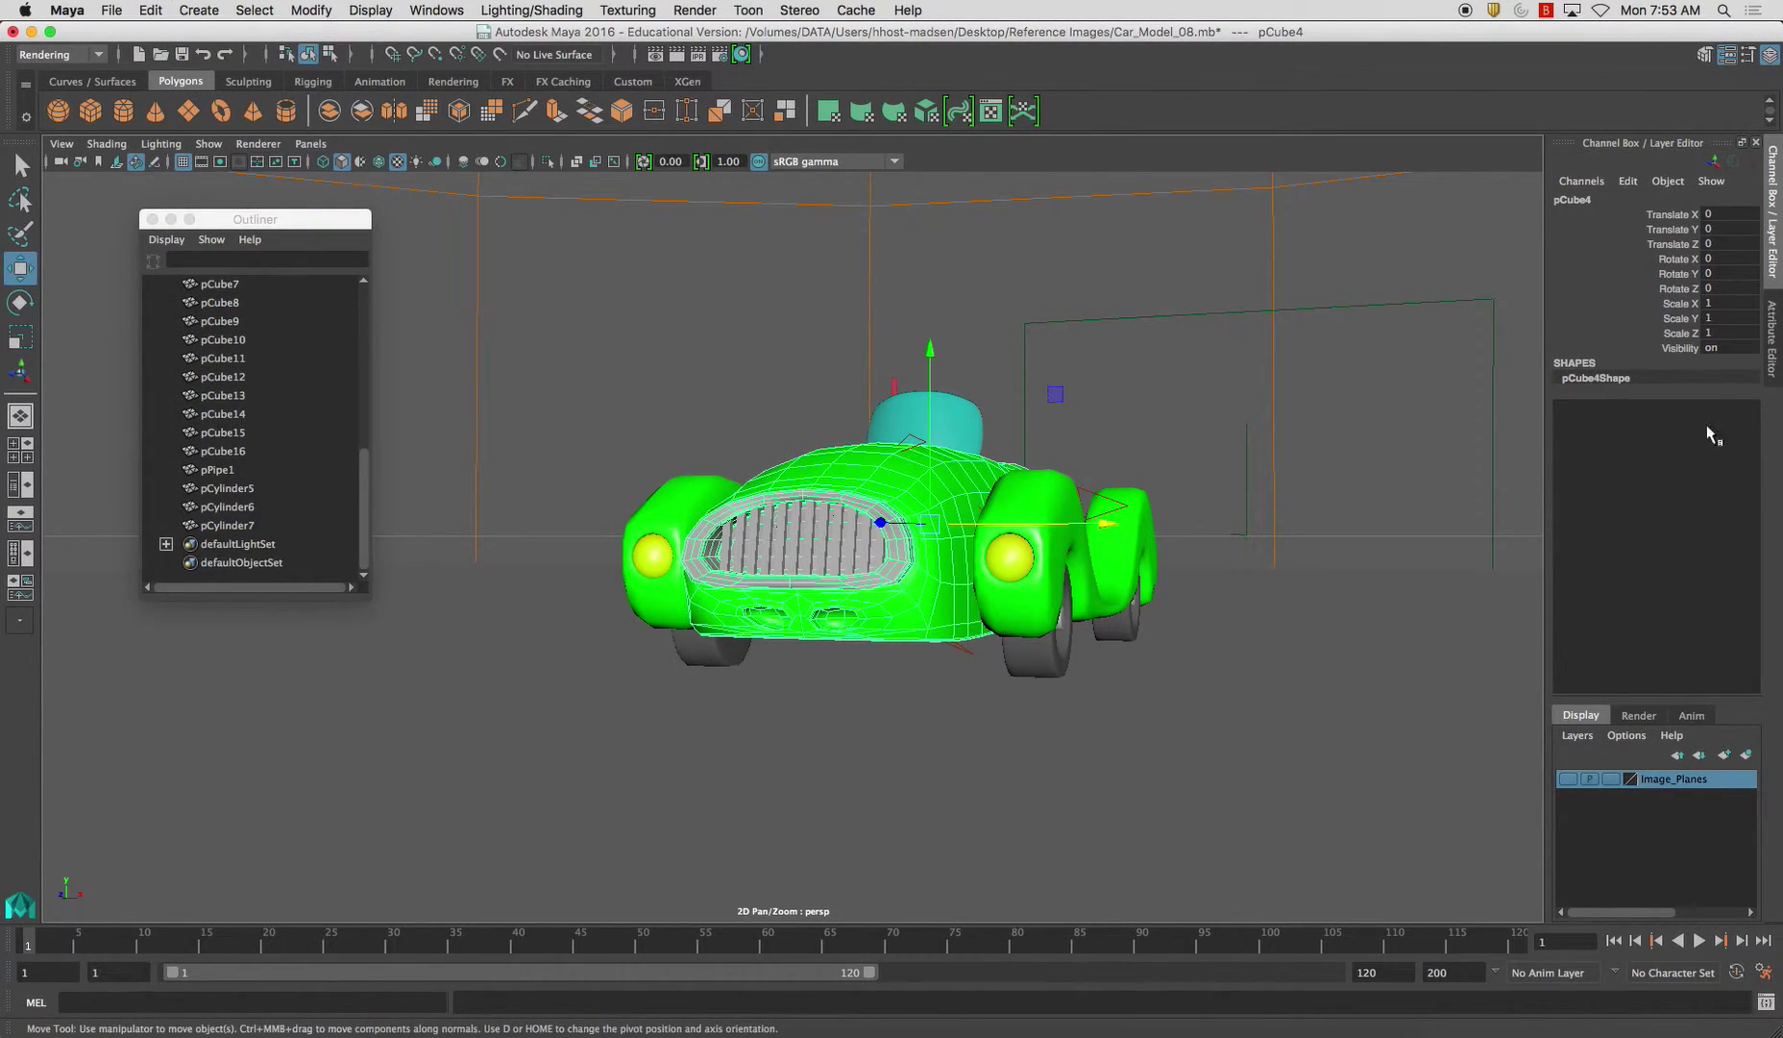
- Test-move the leftover pCube3 group to check it for geometry, and delete the group
drag(363, 490, 355, 371)
click(279, 487)
mouse_move(952, 519)
alt+mouse_down()
mouse_move(1018, 557)
mouse_move(1186, 480)
mouse_move(942, 519)
alt+mouse_up()
key(super+z)
alt+drag(1305, 531, 1136, 551)
key(f)
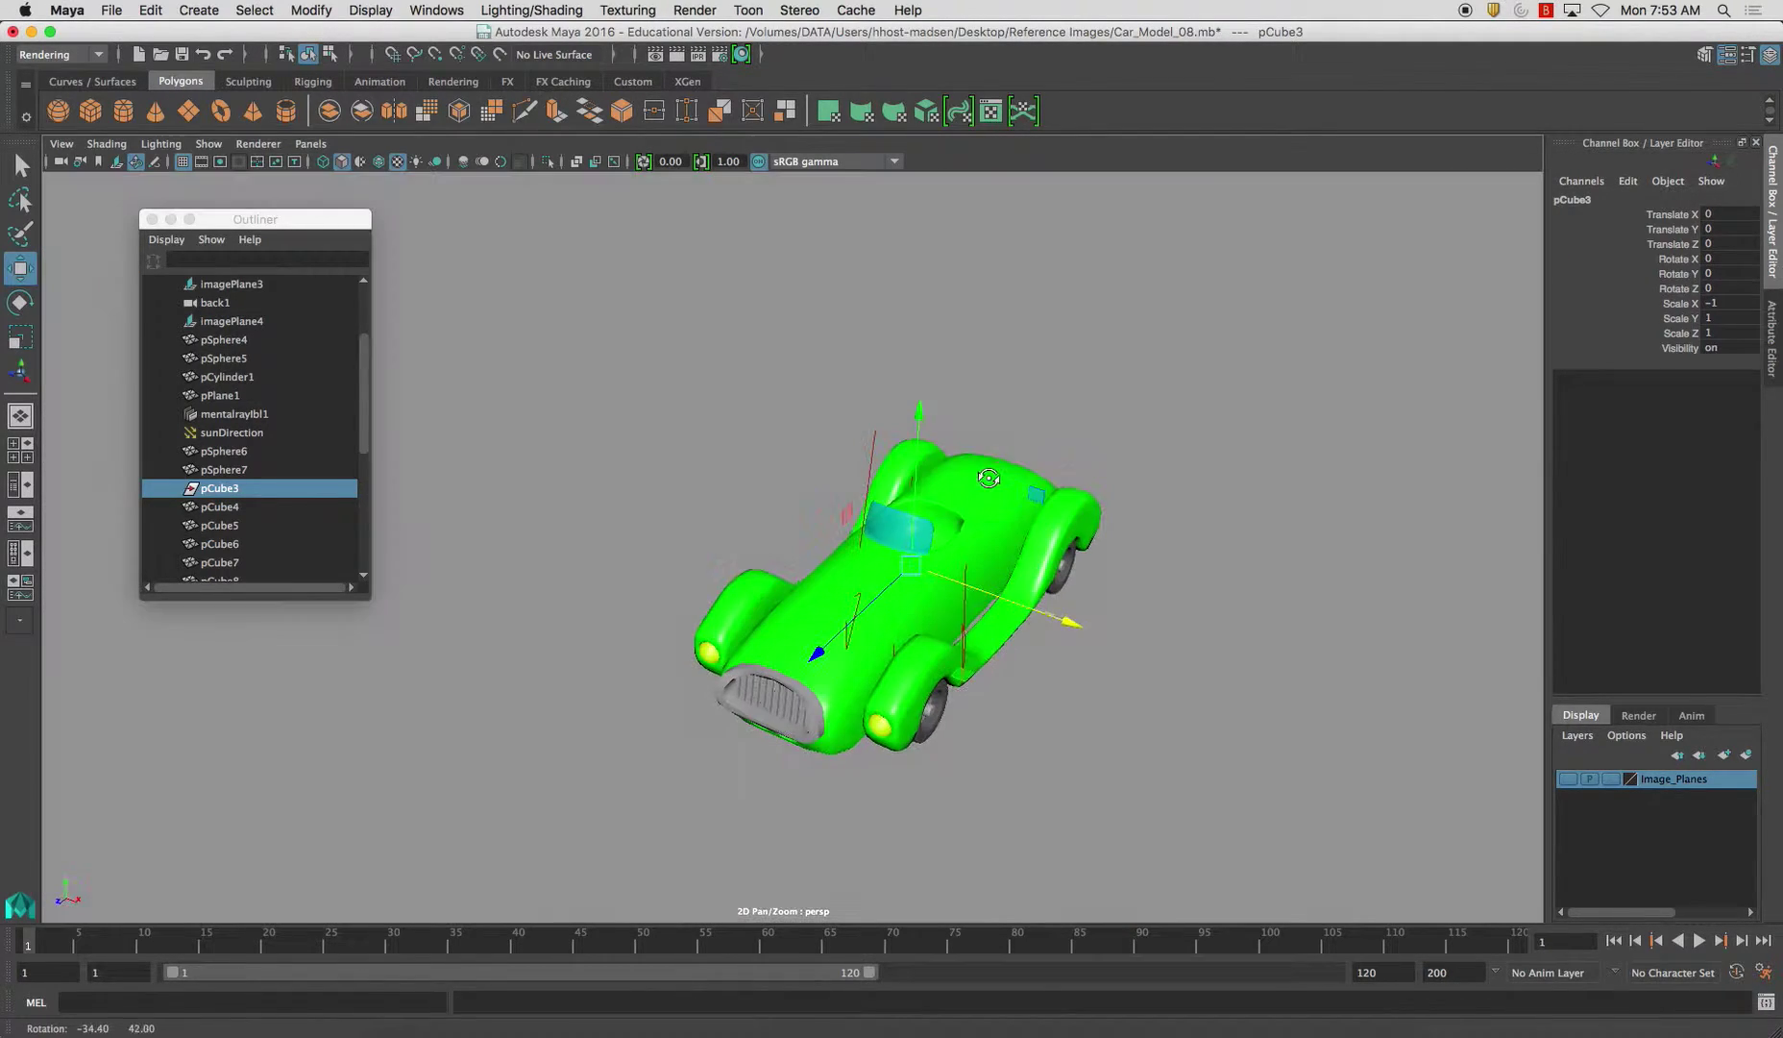
click(904, 398)
key(super+z)
drag(918, 411, 927, 287)
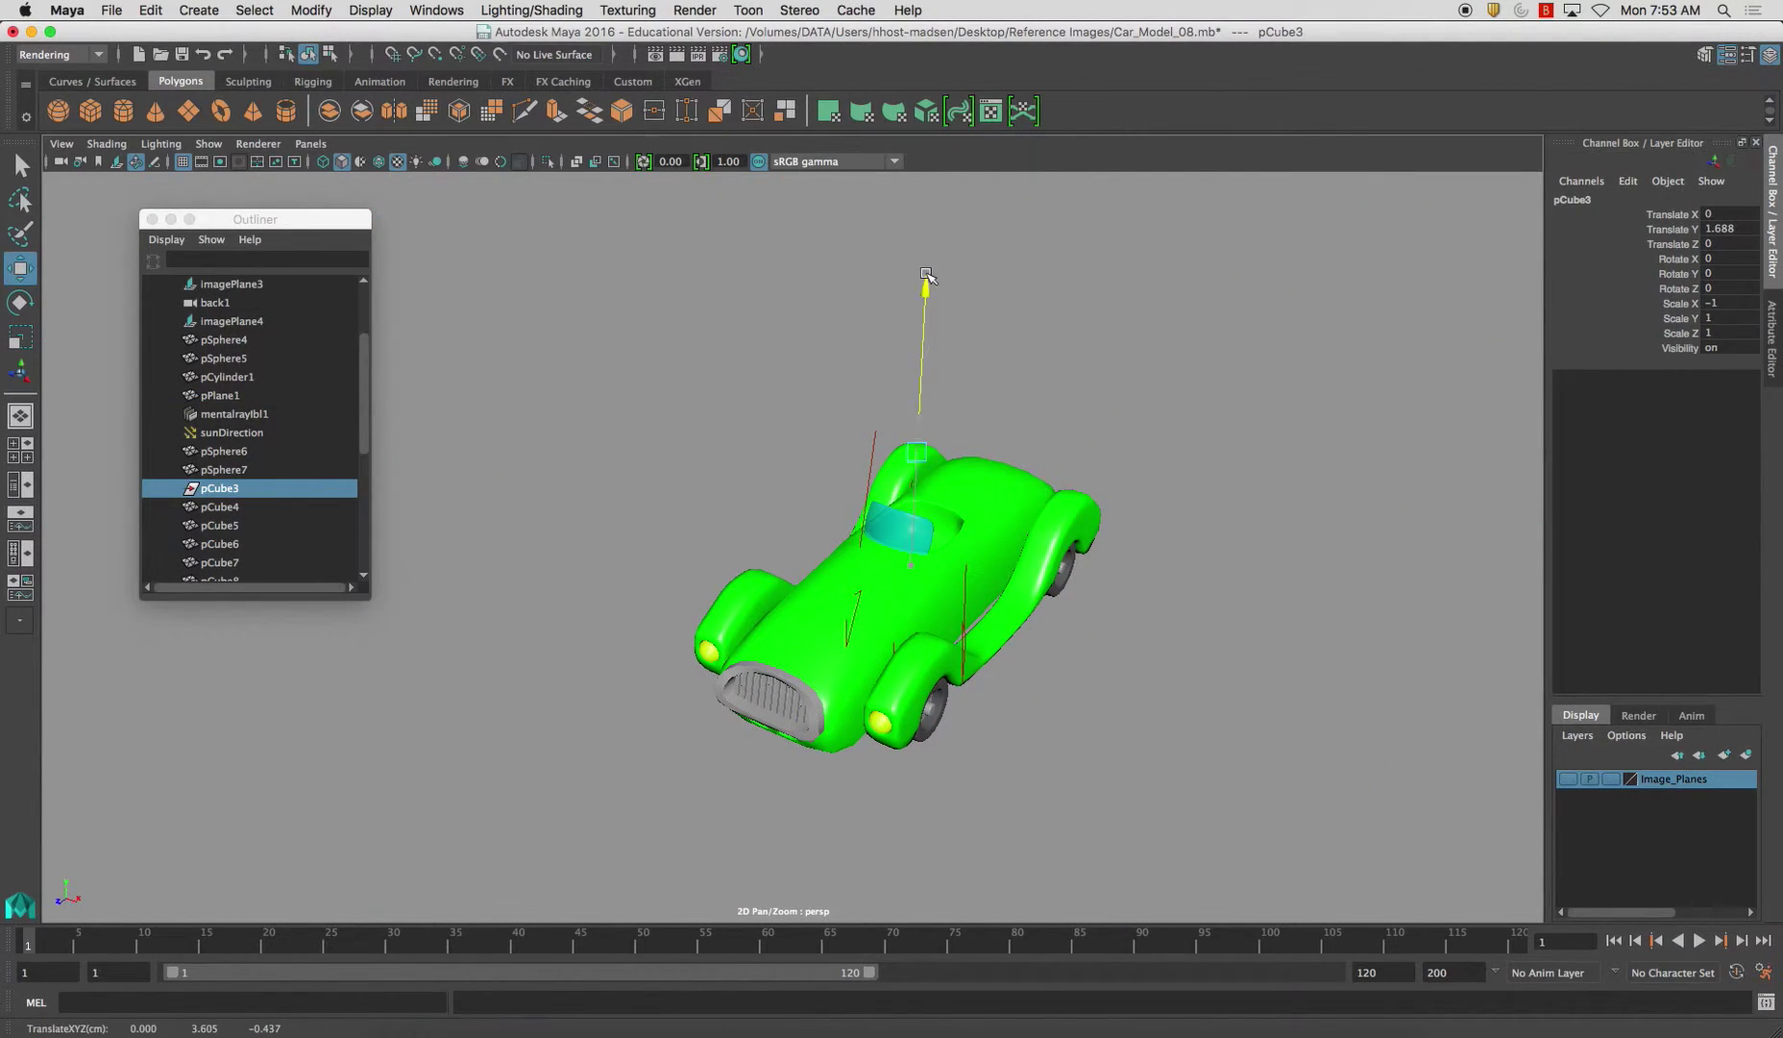
alt+drag(873, 442, 951, 395)
key(Delete)
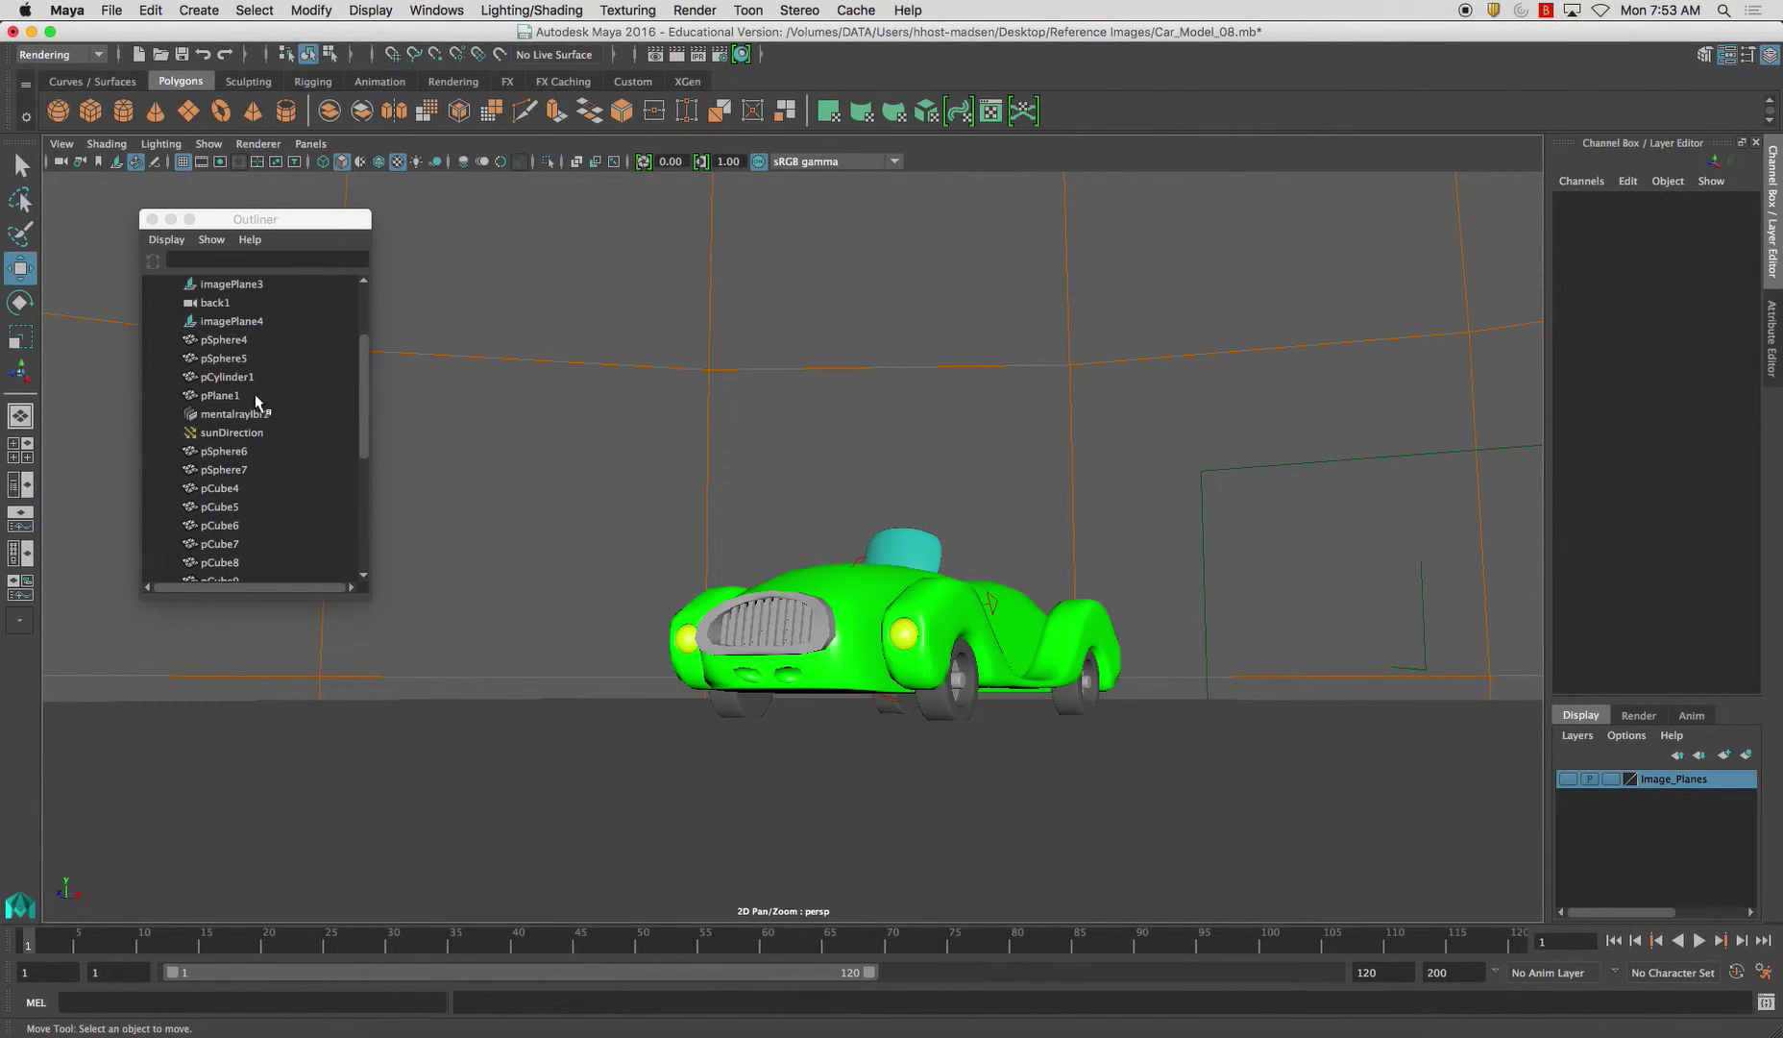
- Rename the left headlight sphere pSphere6 as L_Light and freeze its transformations
drag(363, 389, 365, 318)
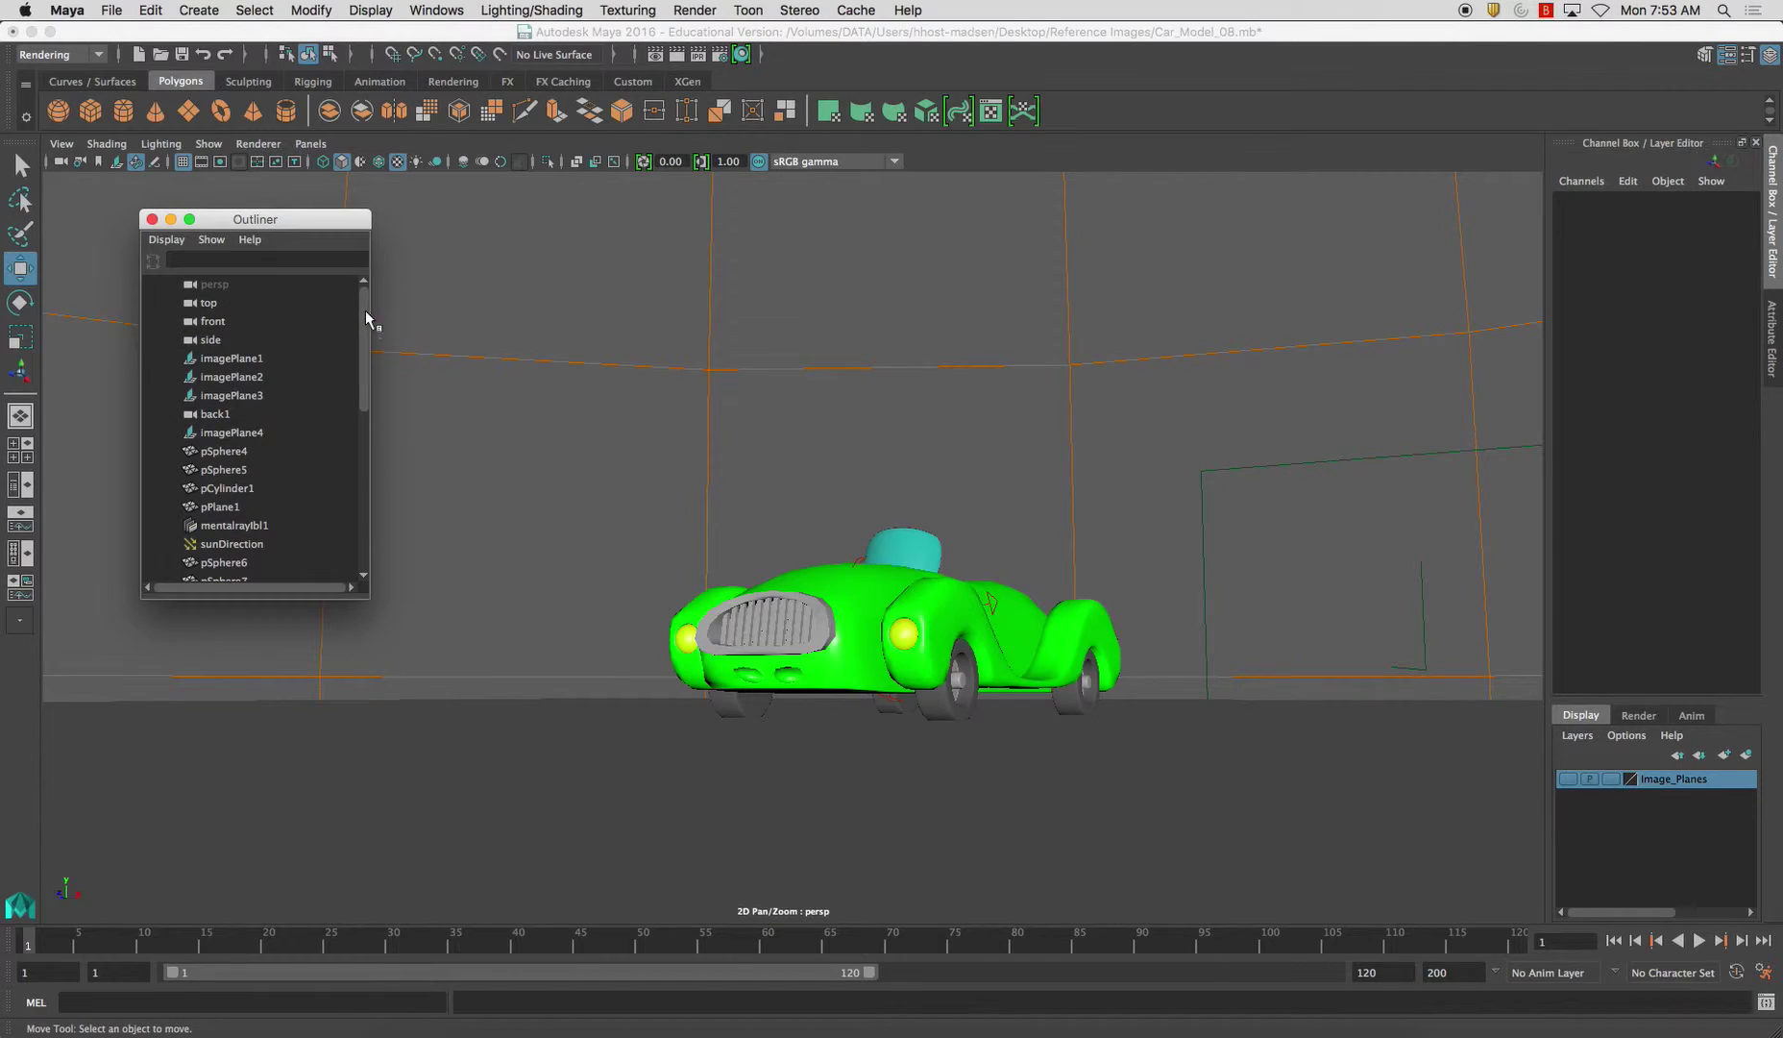
drag(363, 399, 378, 564)
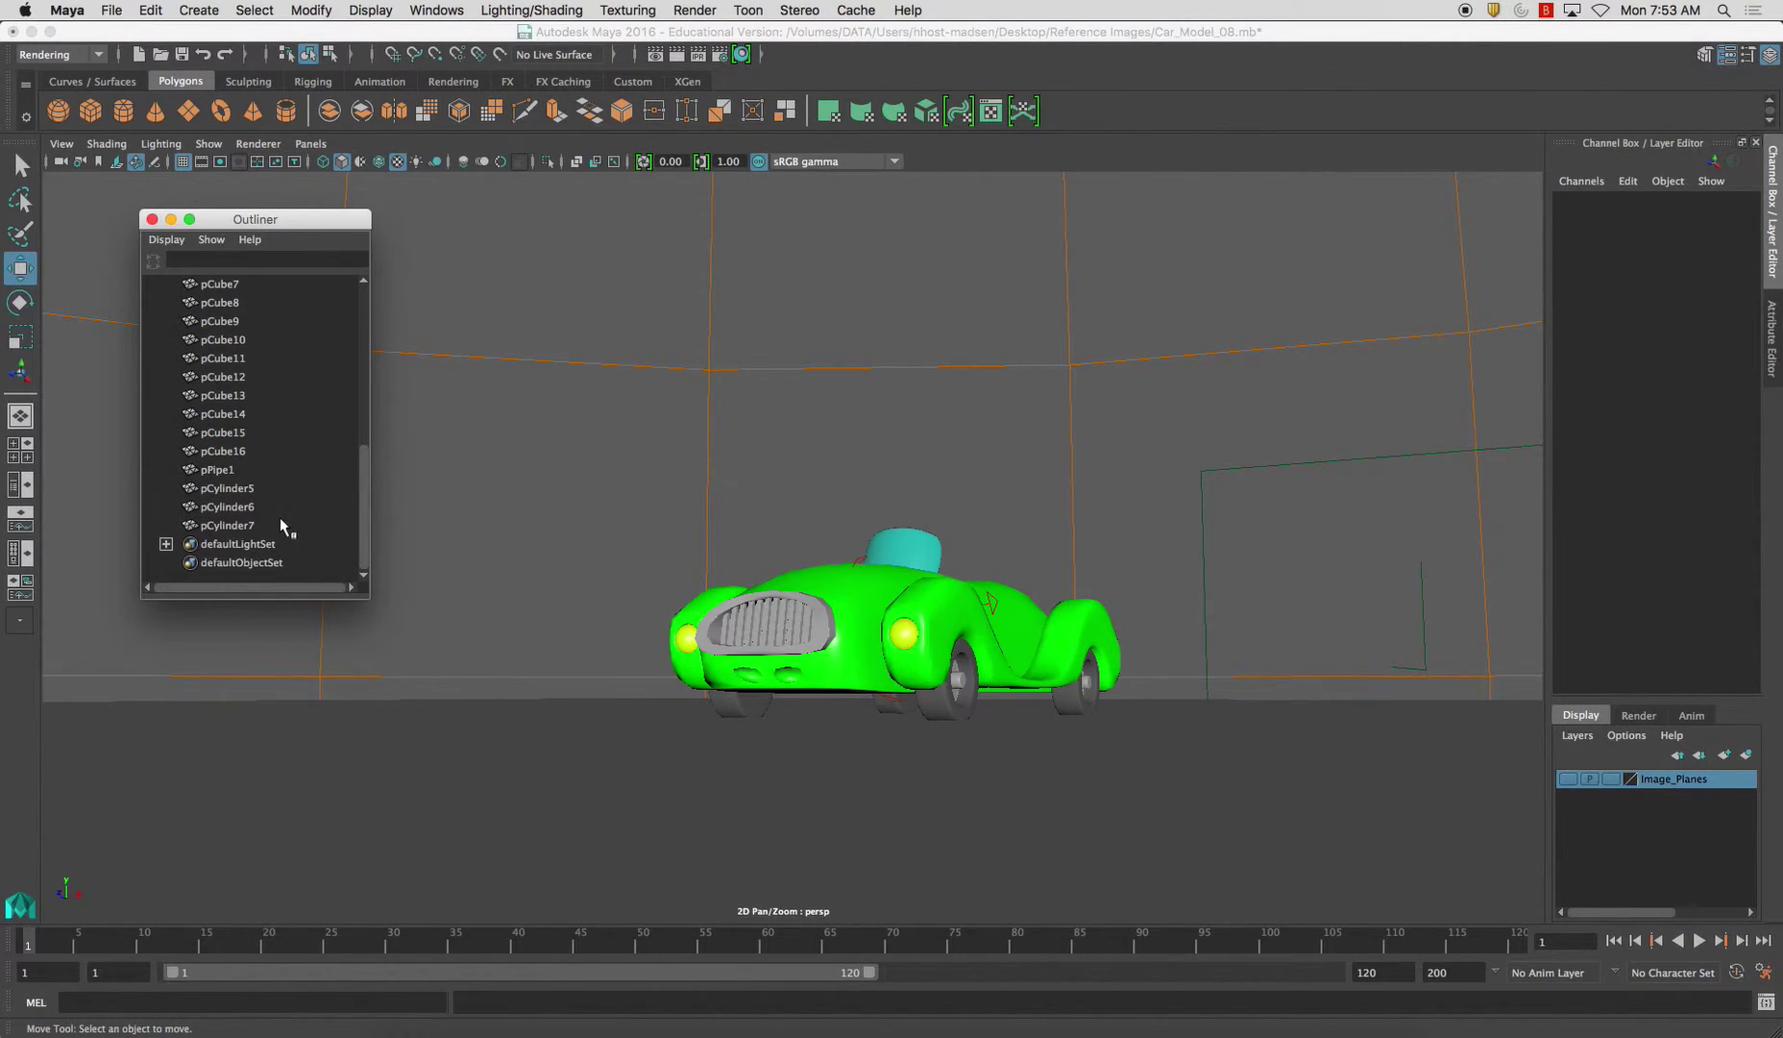
drag(383, 476, 375, 389)
click(225, 395)
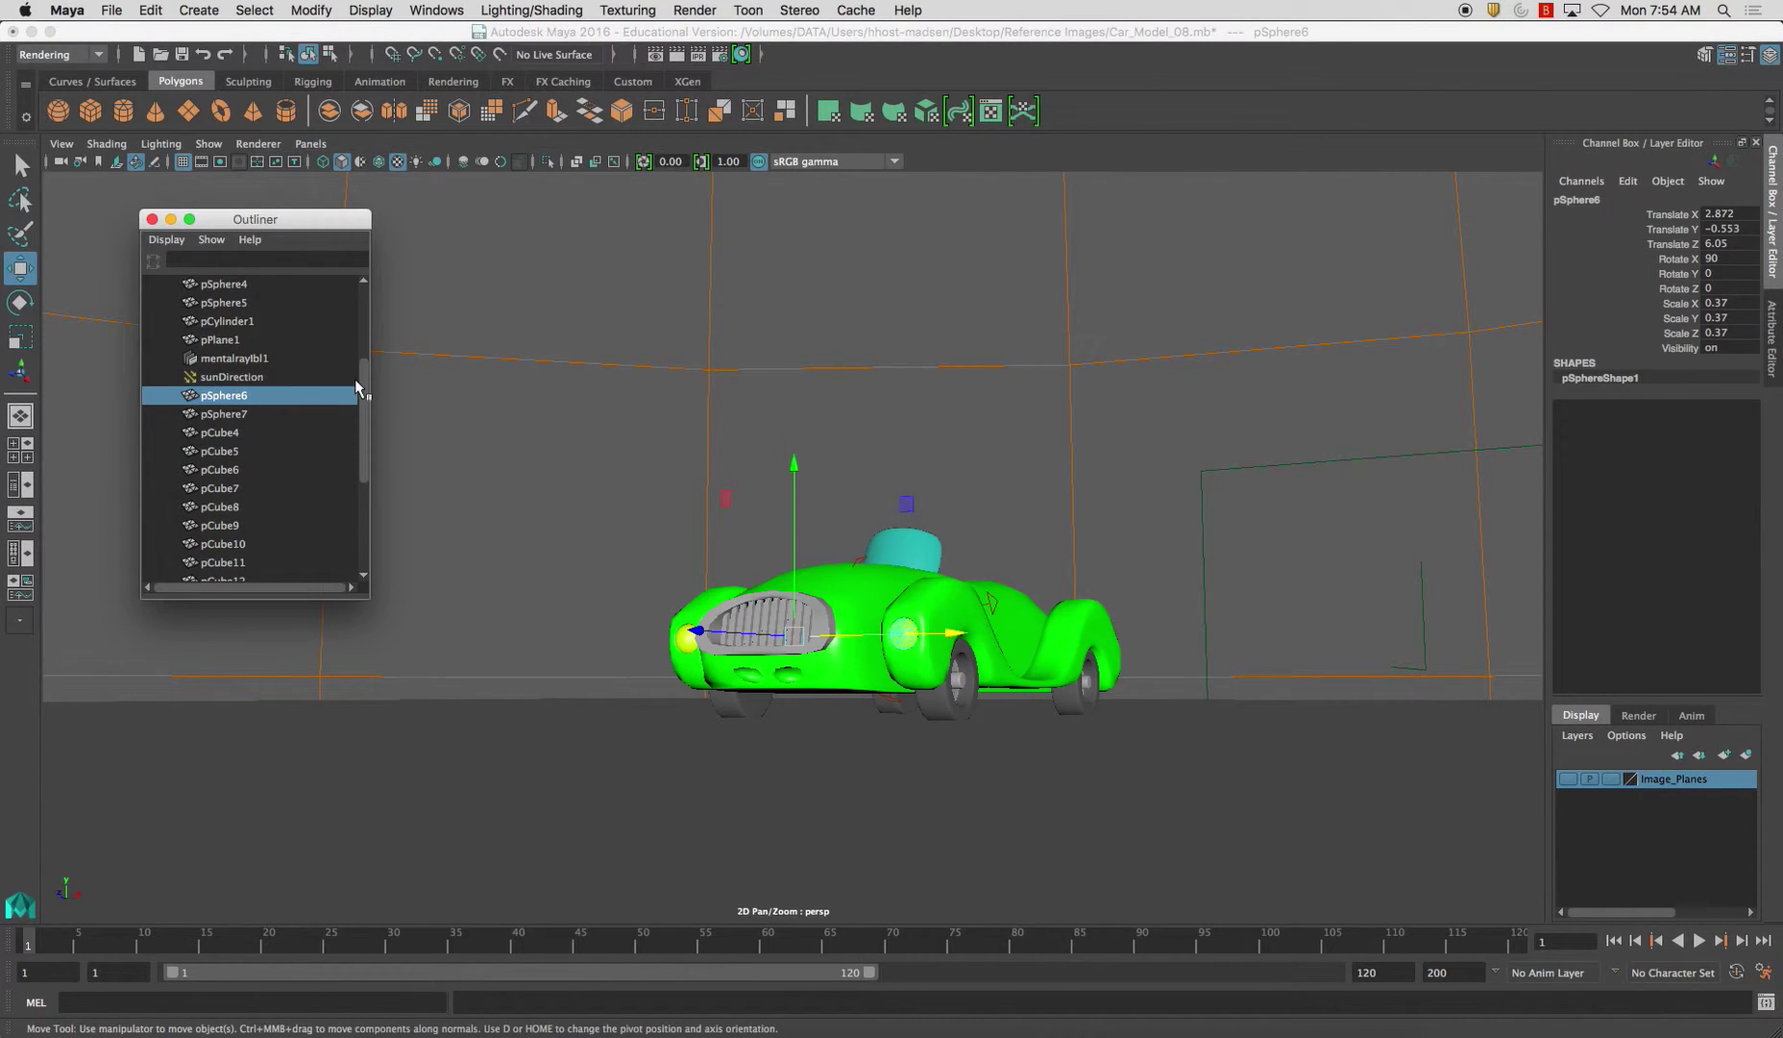
mouse_move(808, 413)
alt+mouse_down()
mouse_move(805, 311)
mouse_move(796, 386)
alt+mouse_up()
alt+right_drag(795, 386, 972, 473)
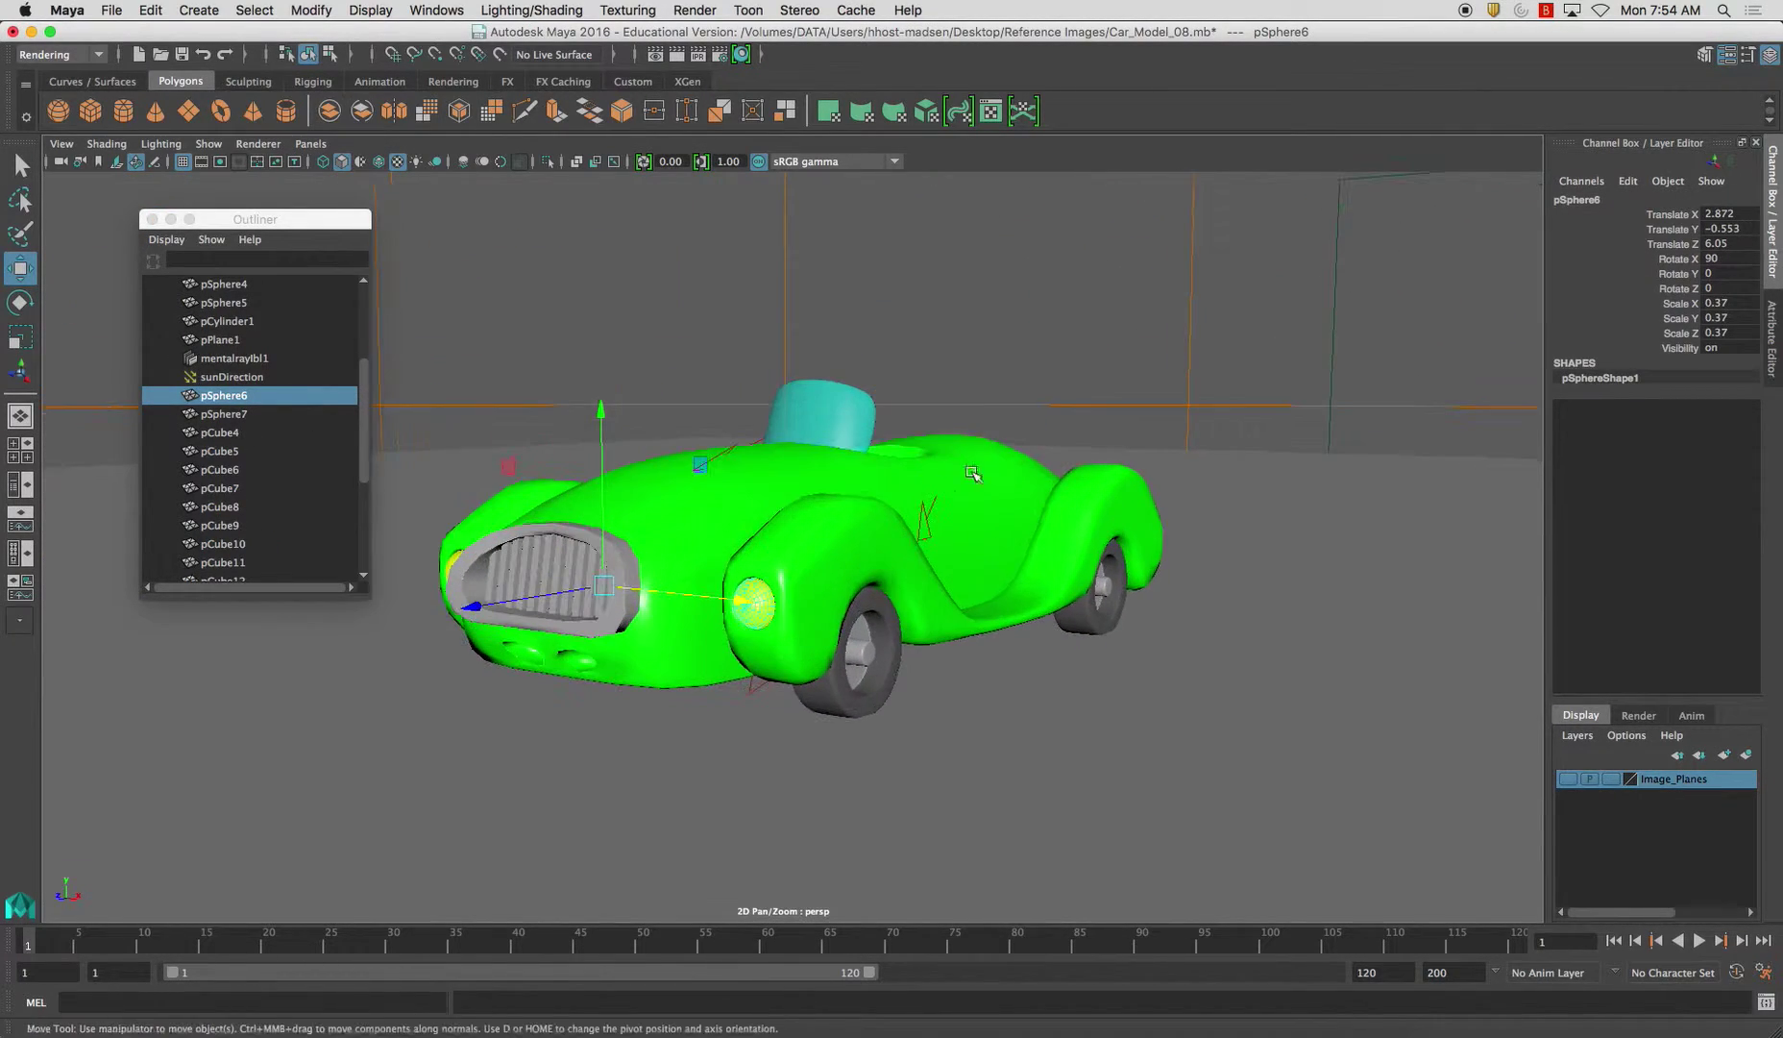
double_click(1601, 199)
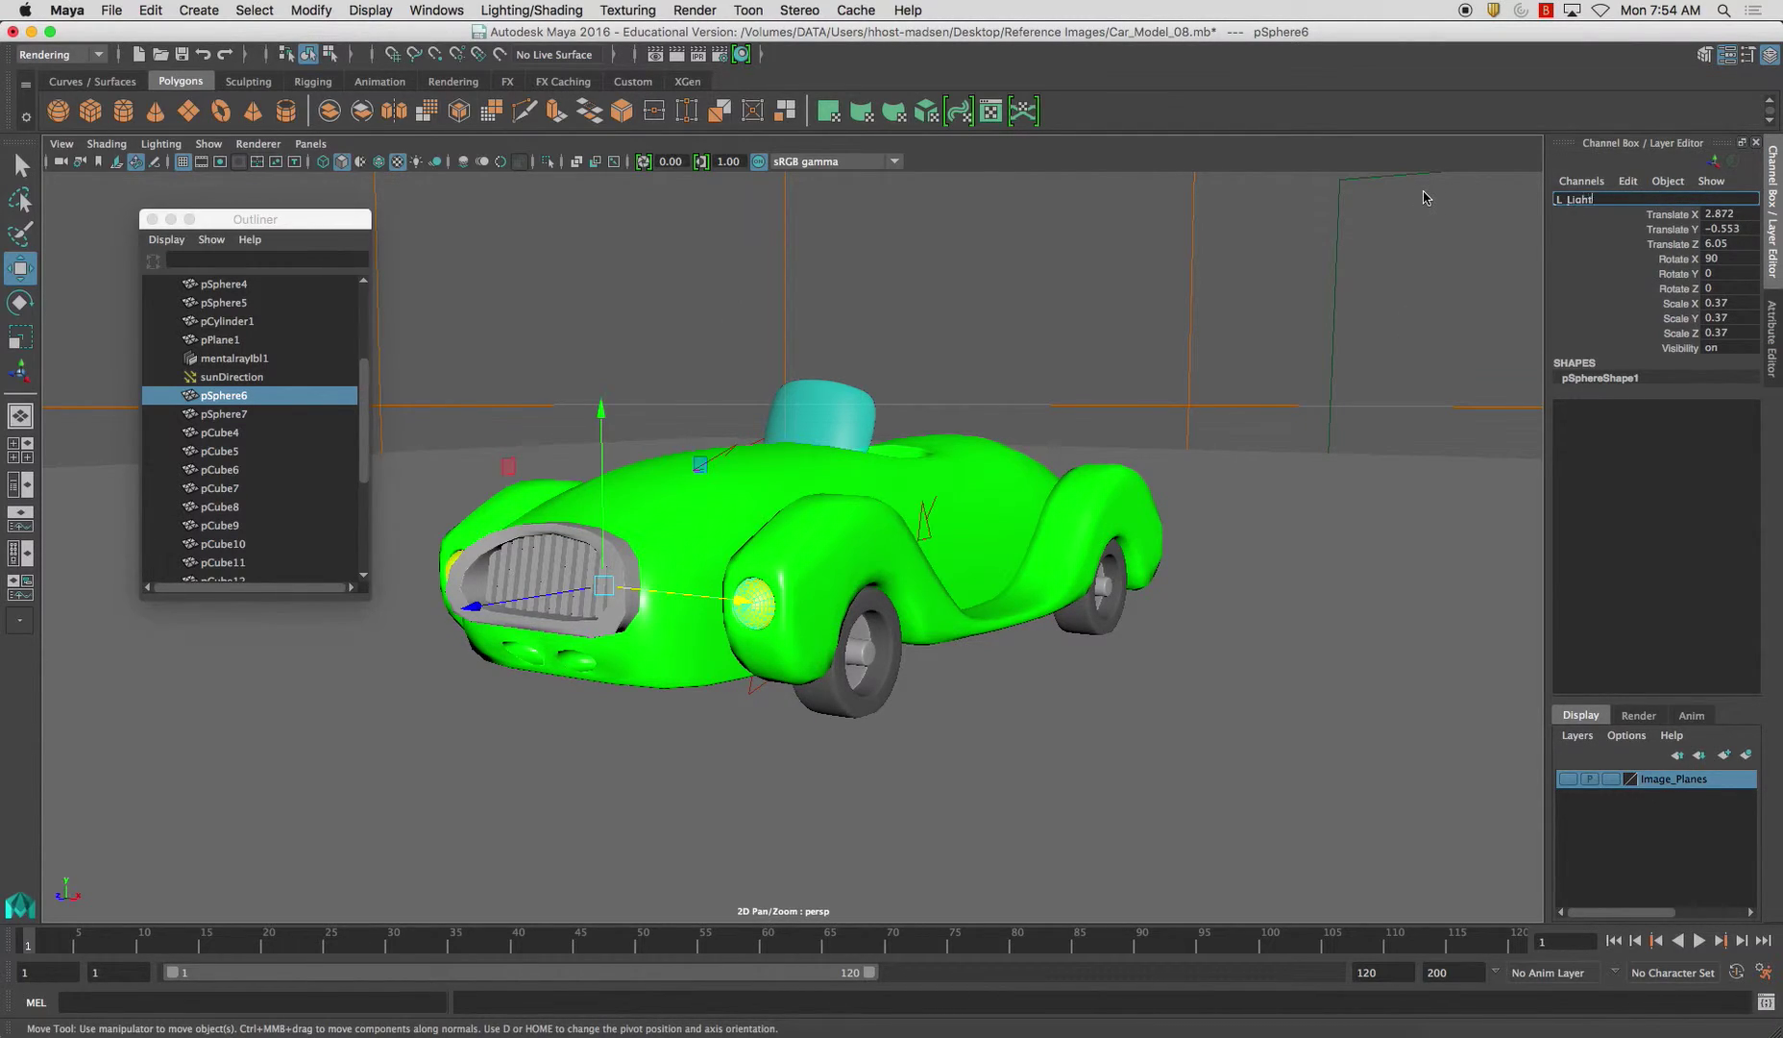
key(Return)
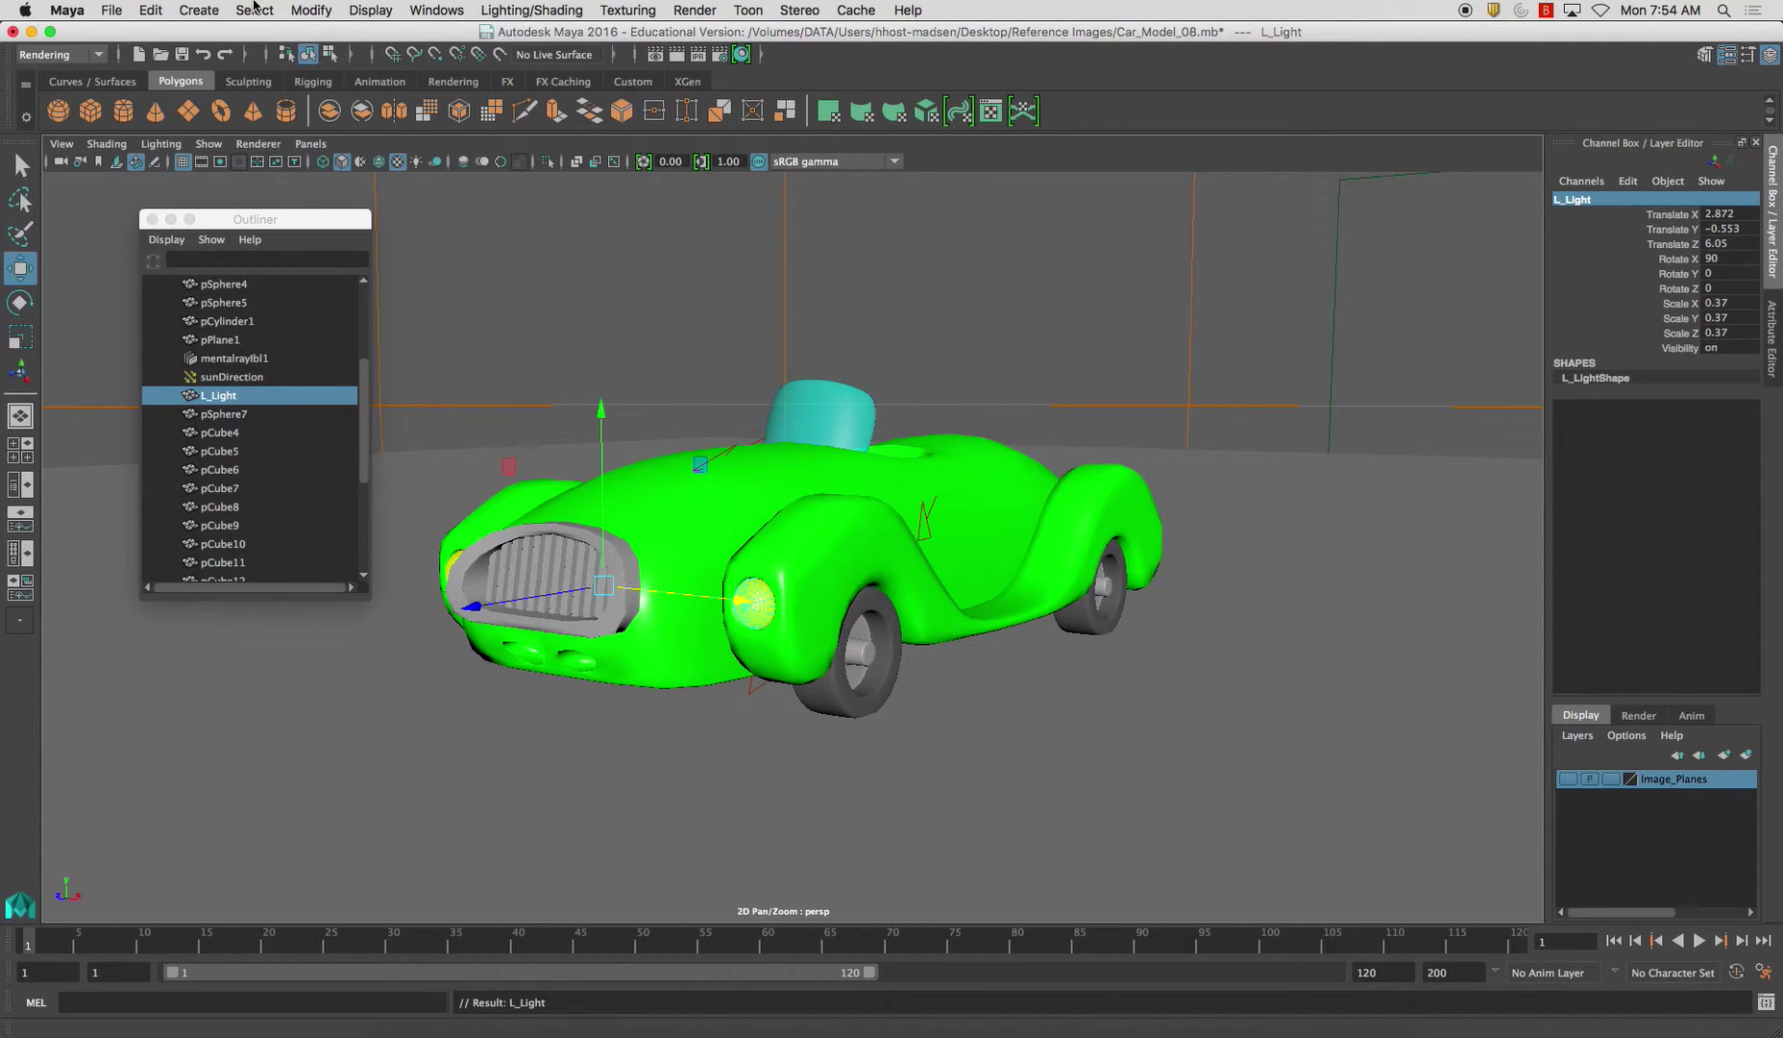
click(312, 9)
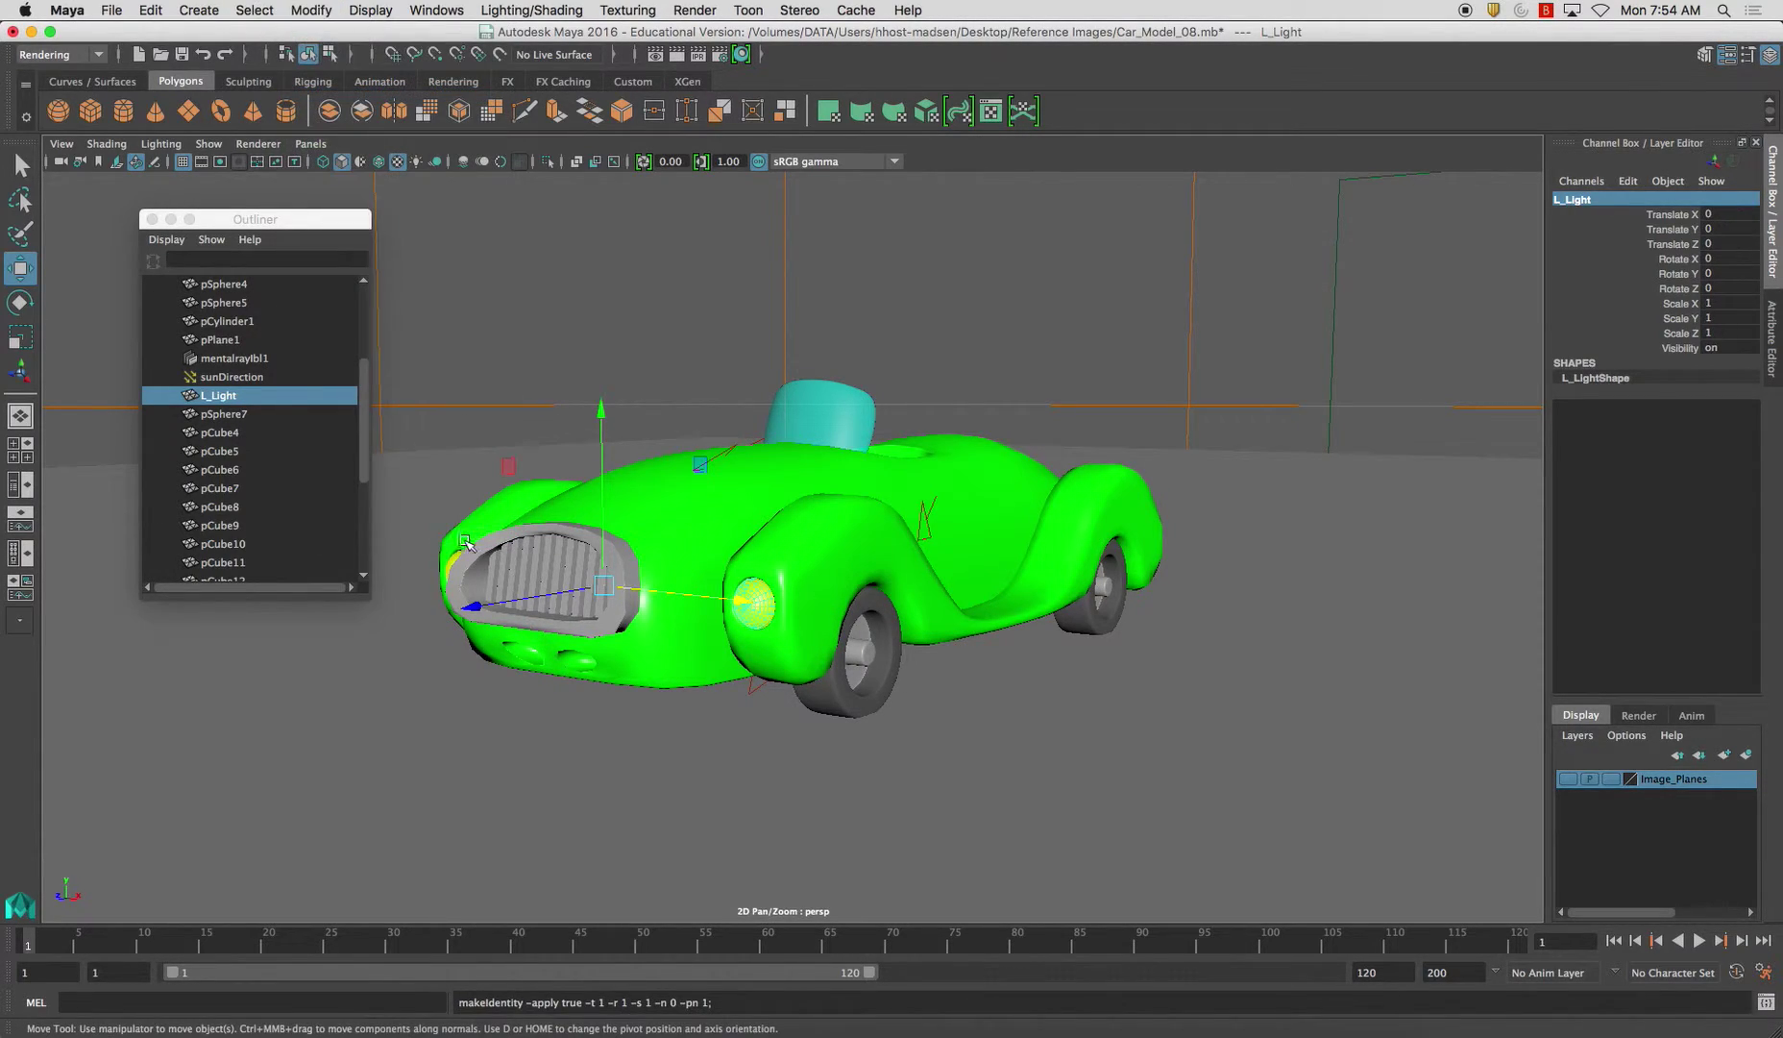
- Rename the car body mesh pCube4 as Main_Body
click(547, 535)
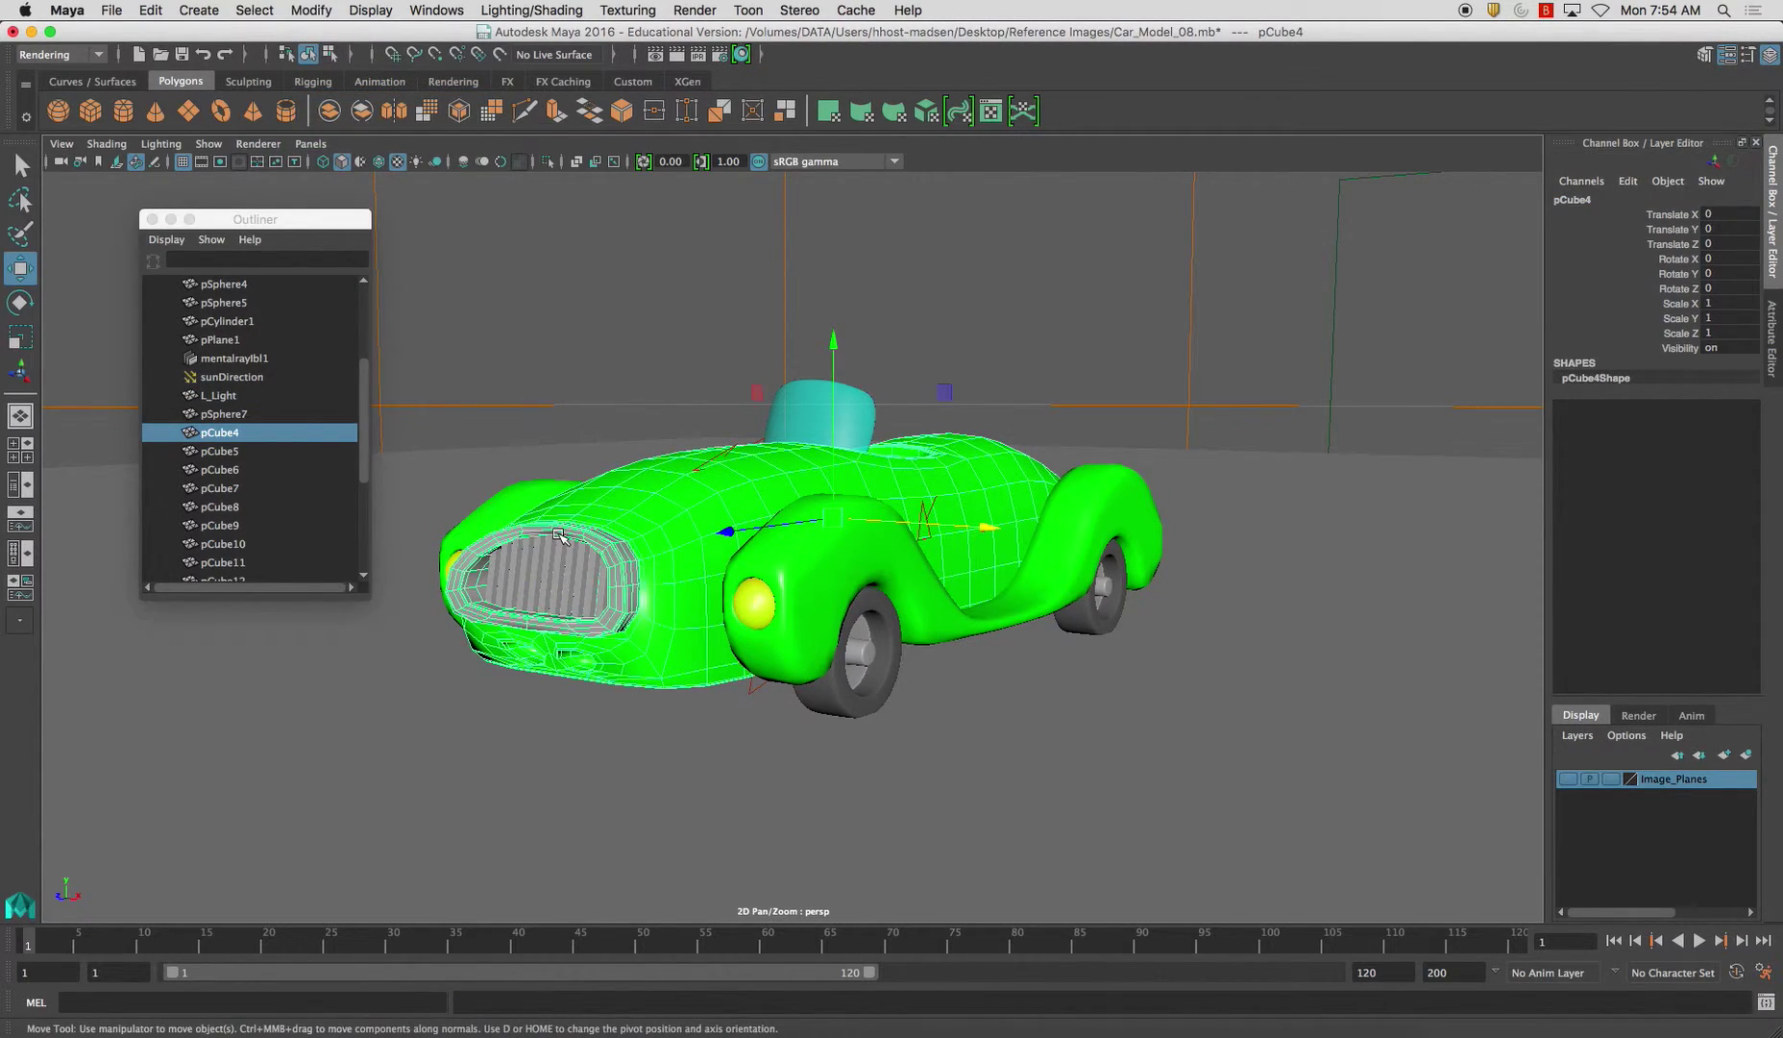
double_click(1570, 199)
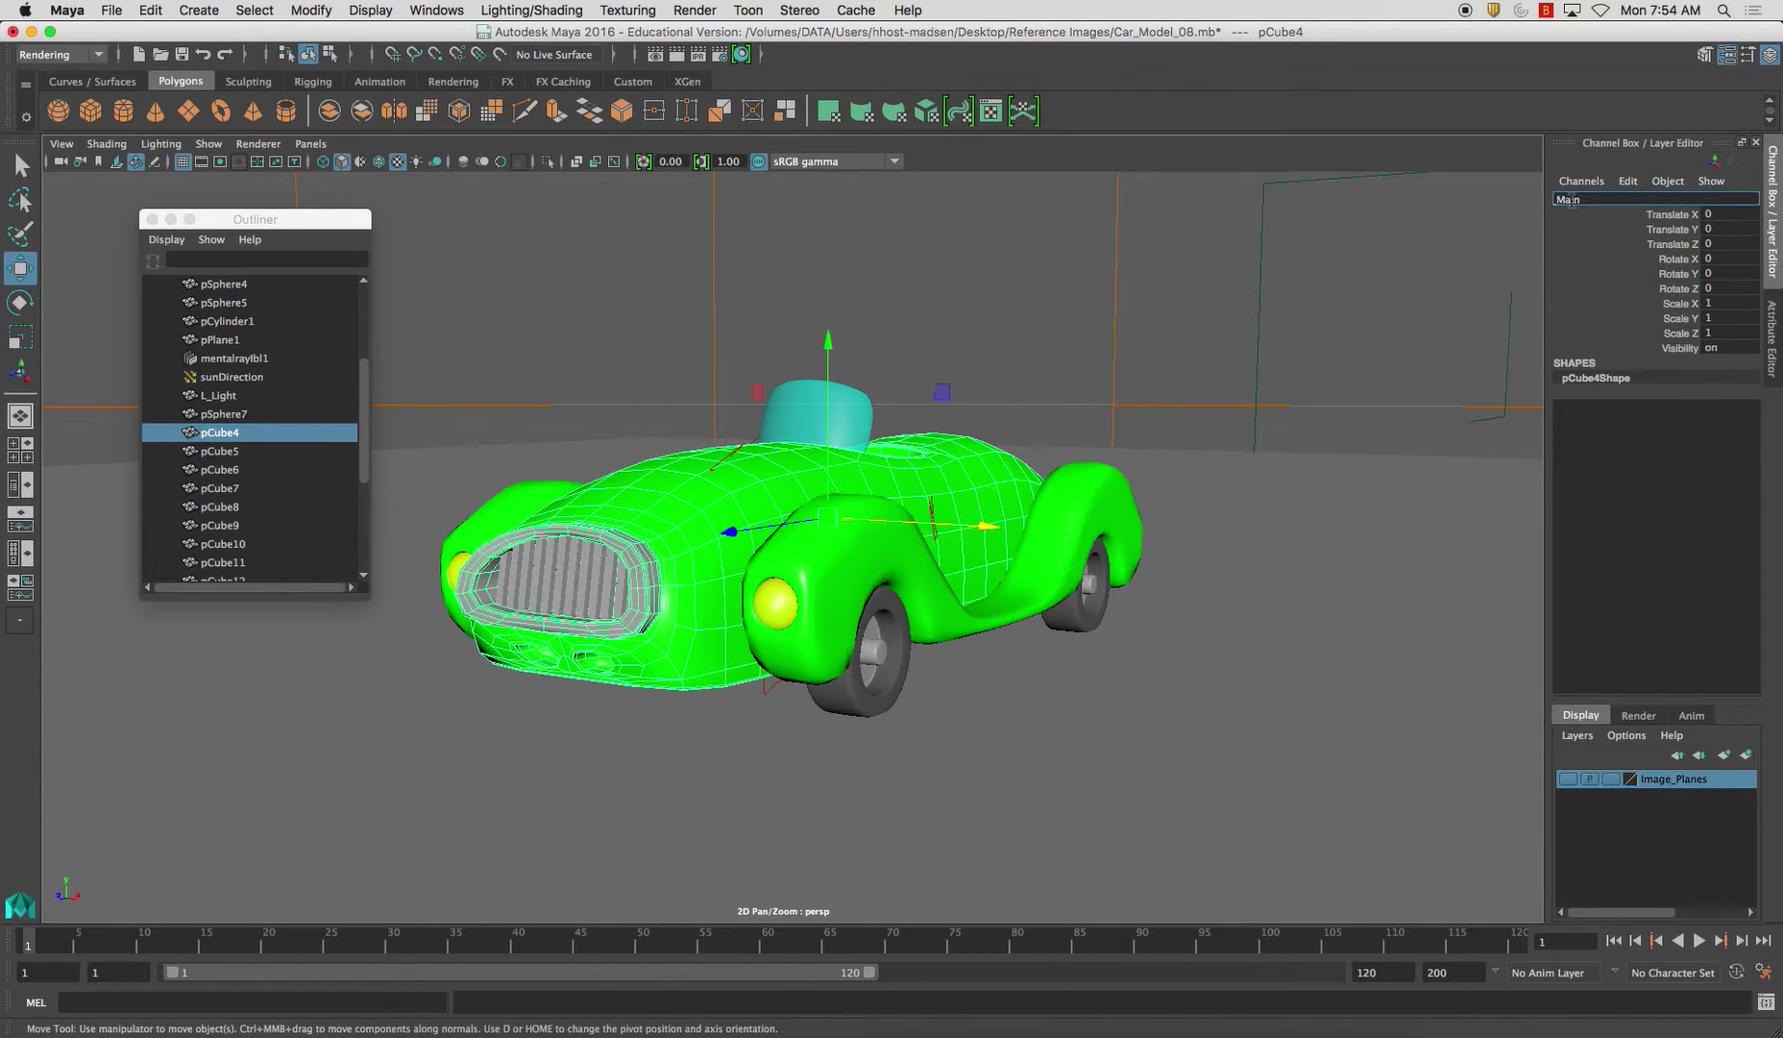
text(Main_Body)
key(Return)
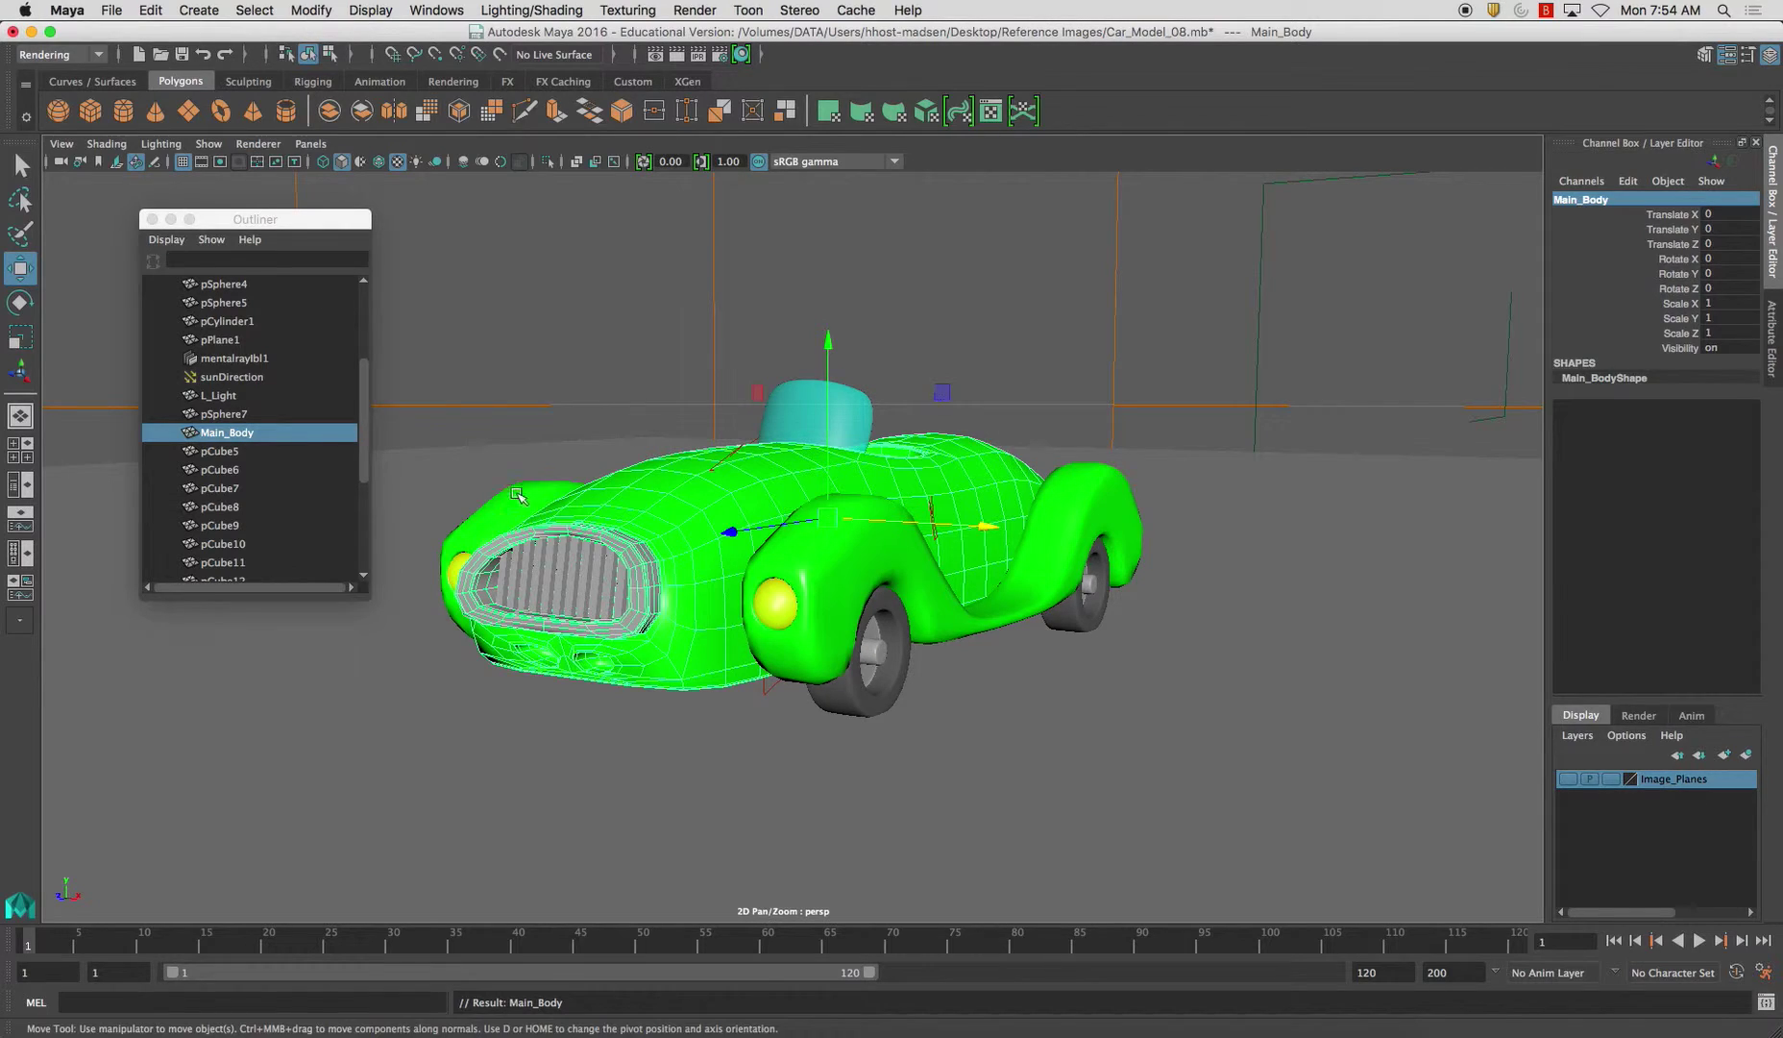
- Rename the right fender pSphere5 as R_Fender
click(476, 500)
double_click(1631, 196)
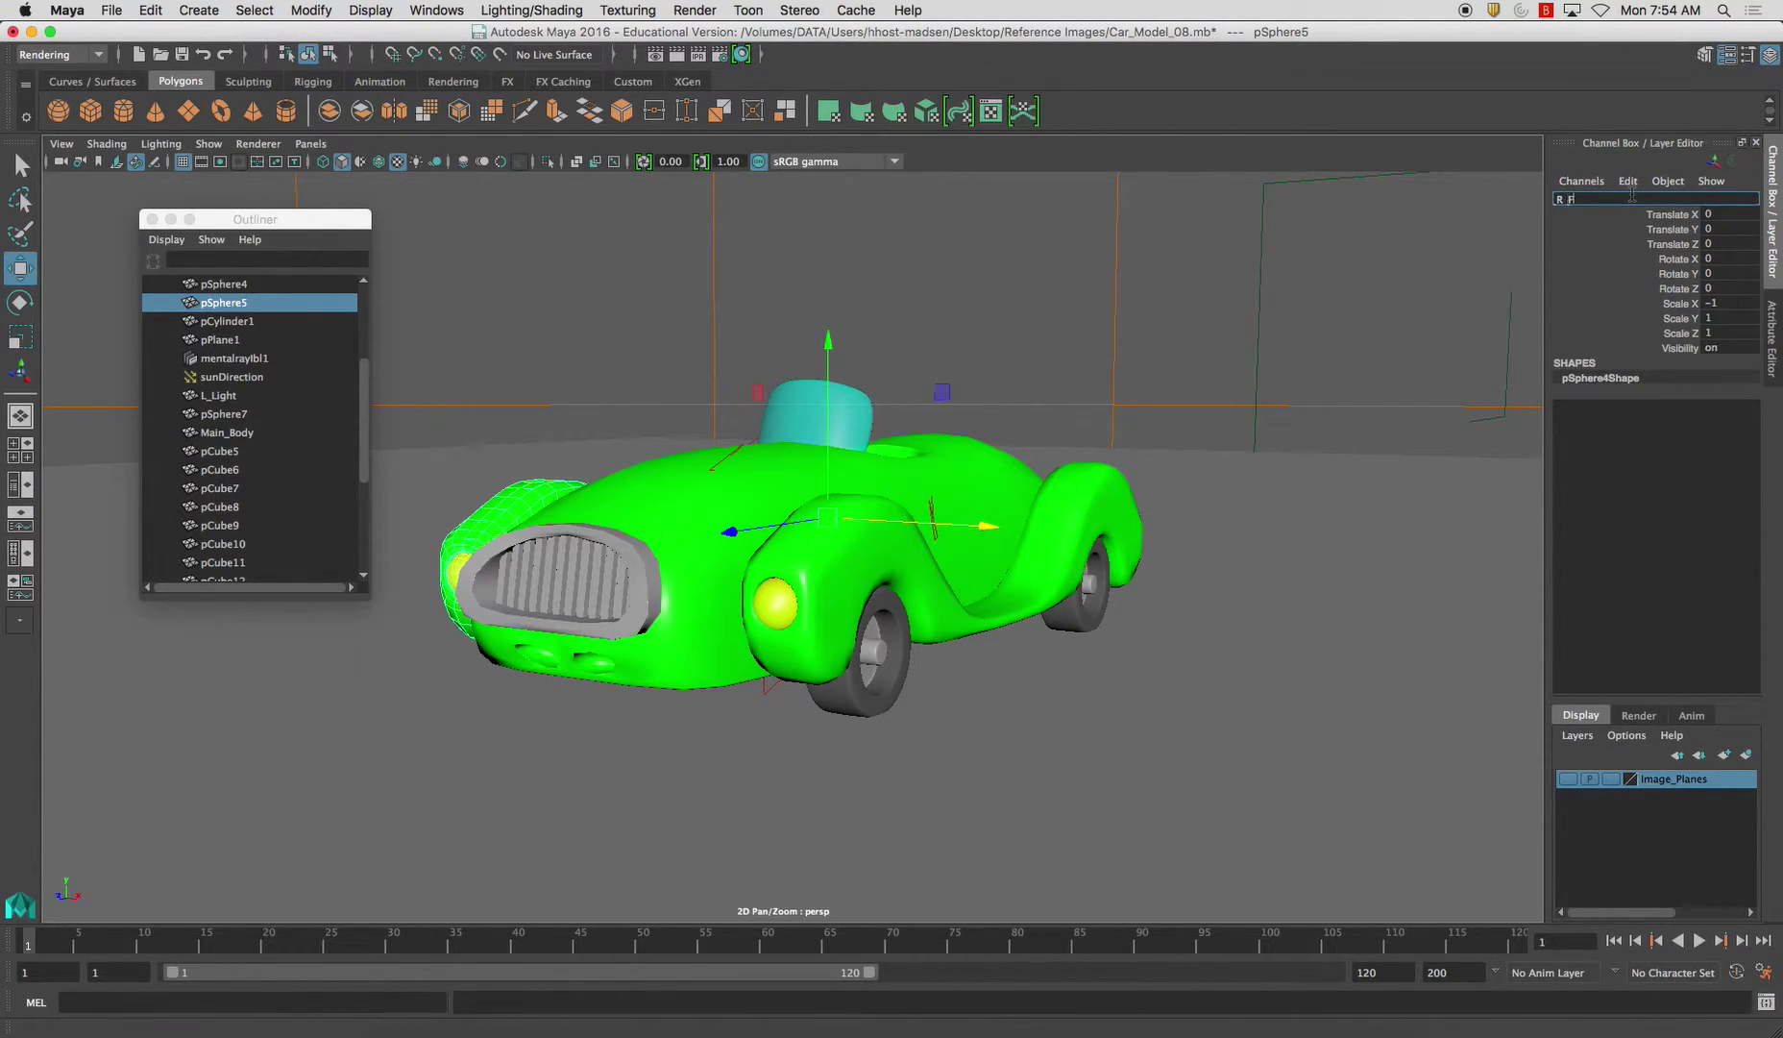
text(R_Fender)
key(Return)
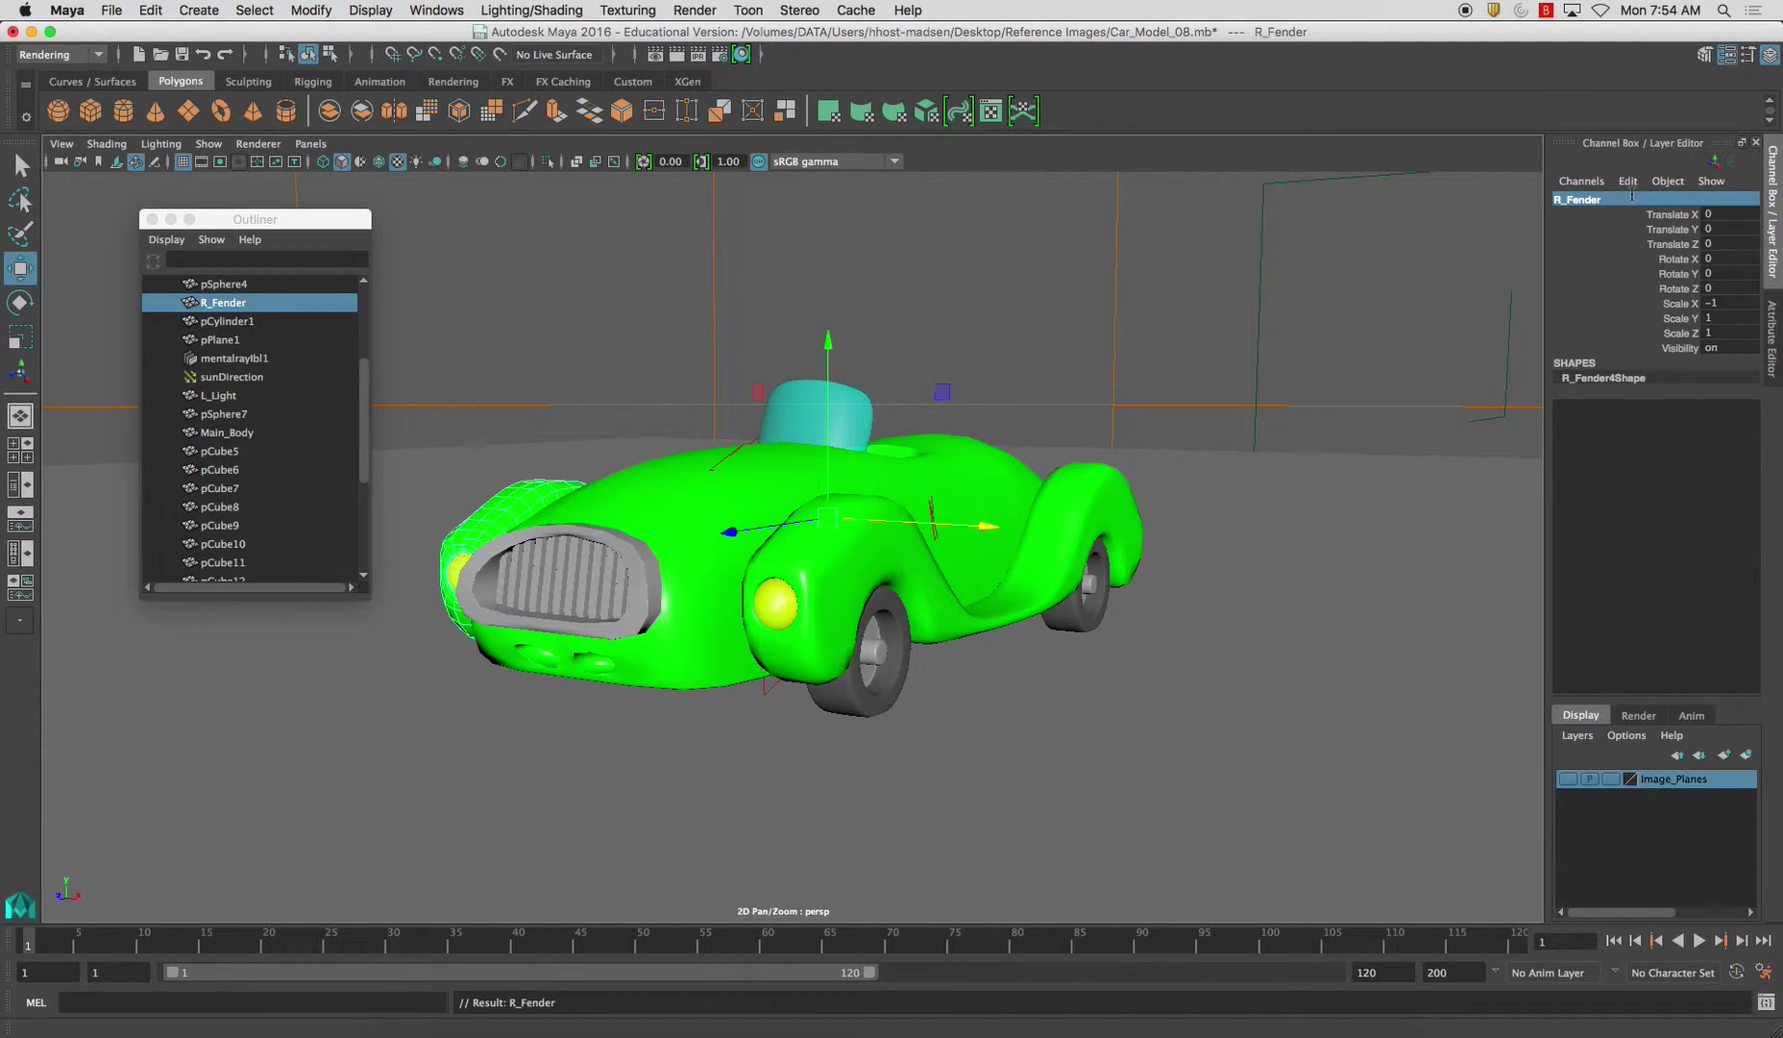
- Try to freeze the transformations of the R_Fender object
click(335, 11)
click(351, 95)
click(870, 559)
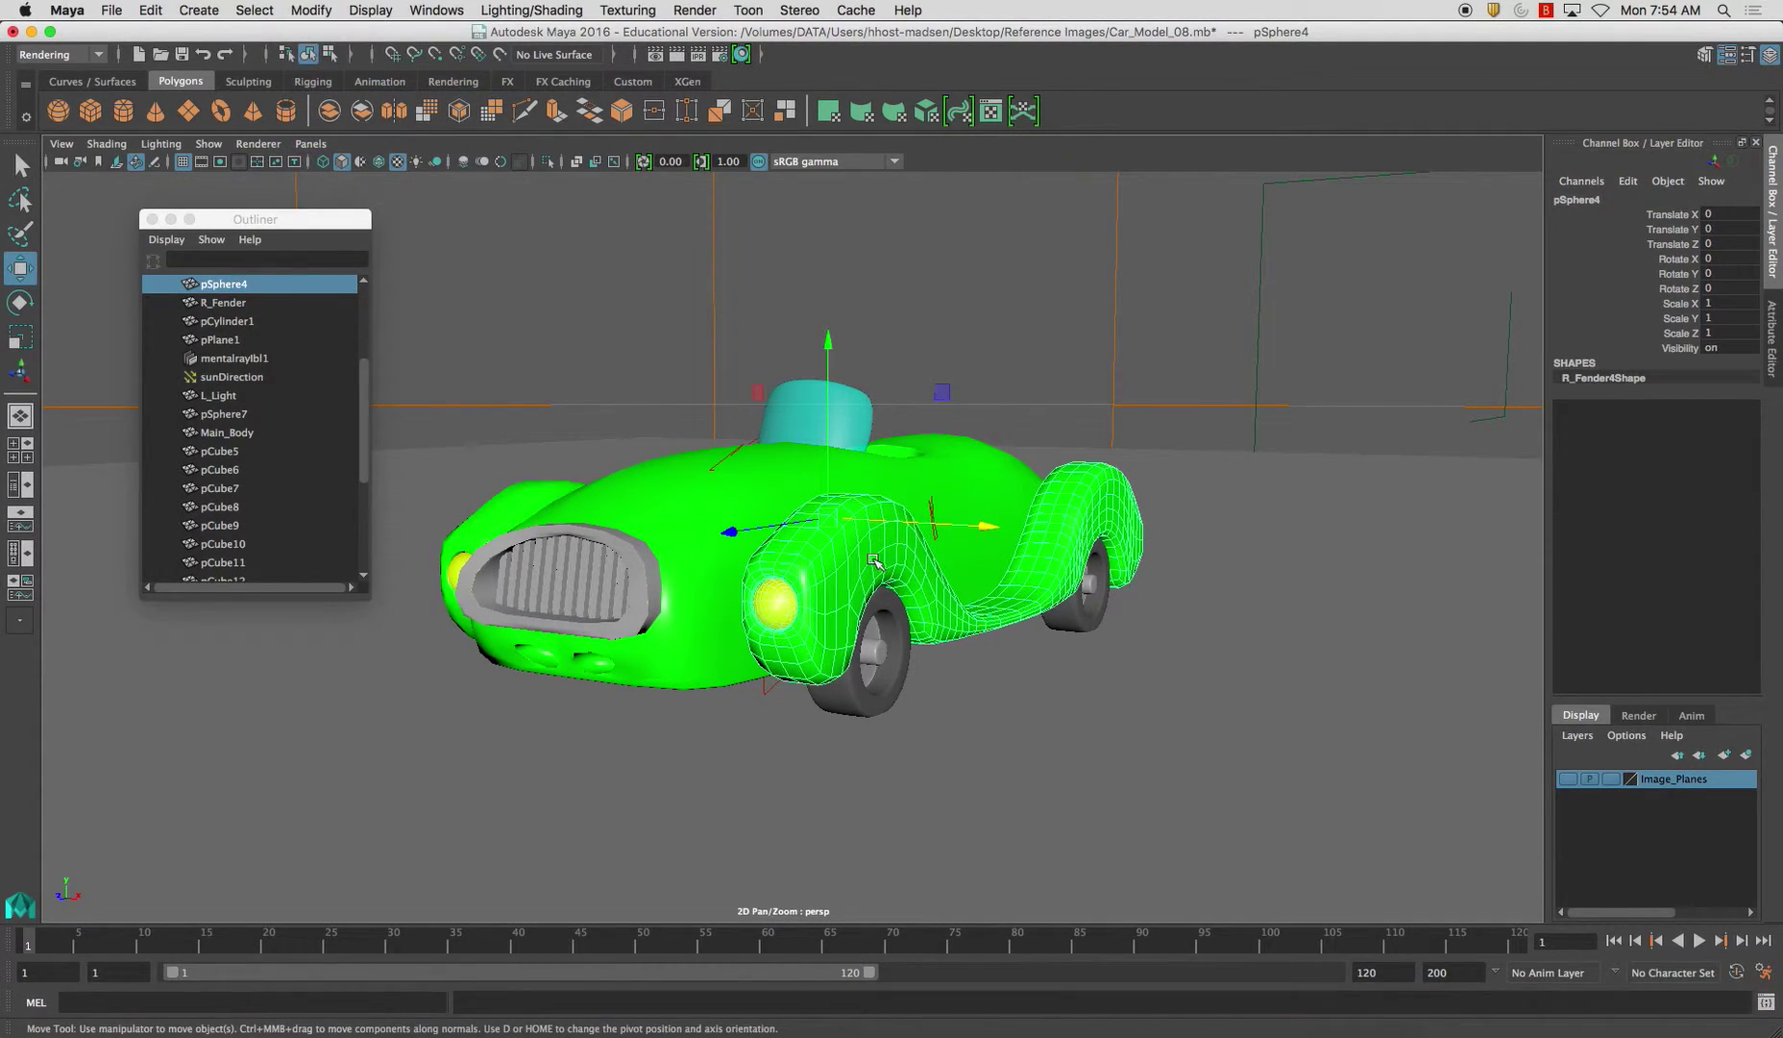
click(540, 497)
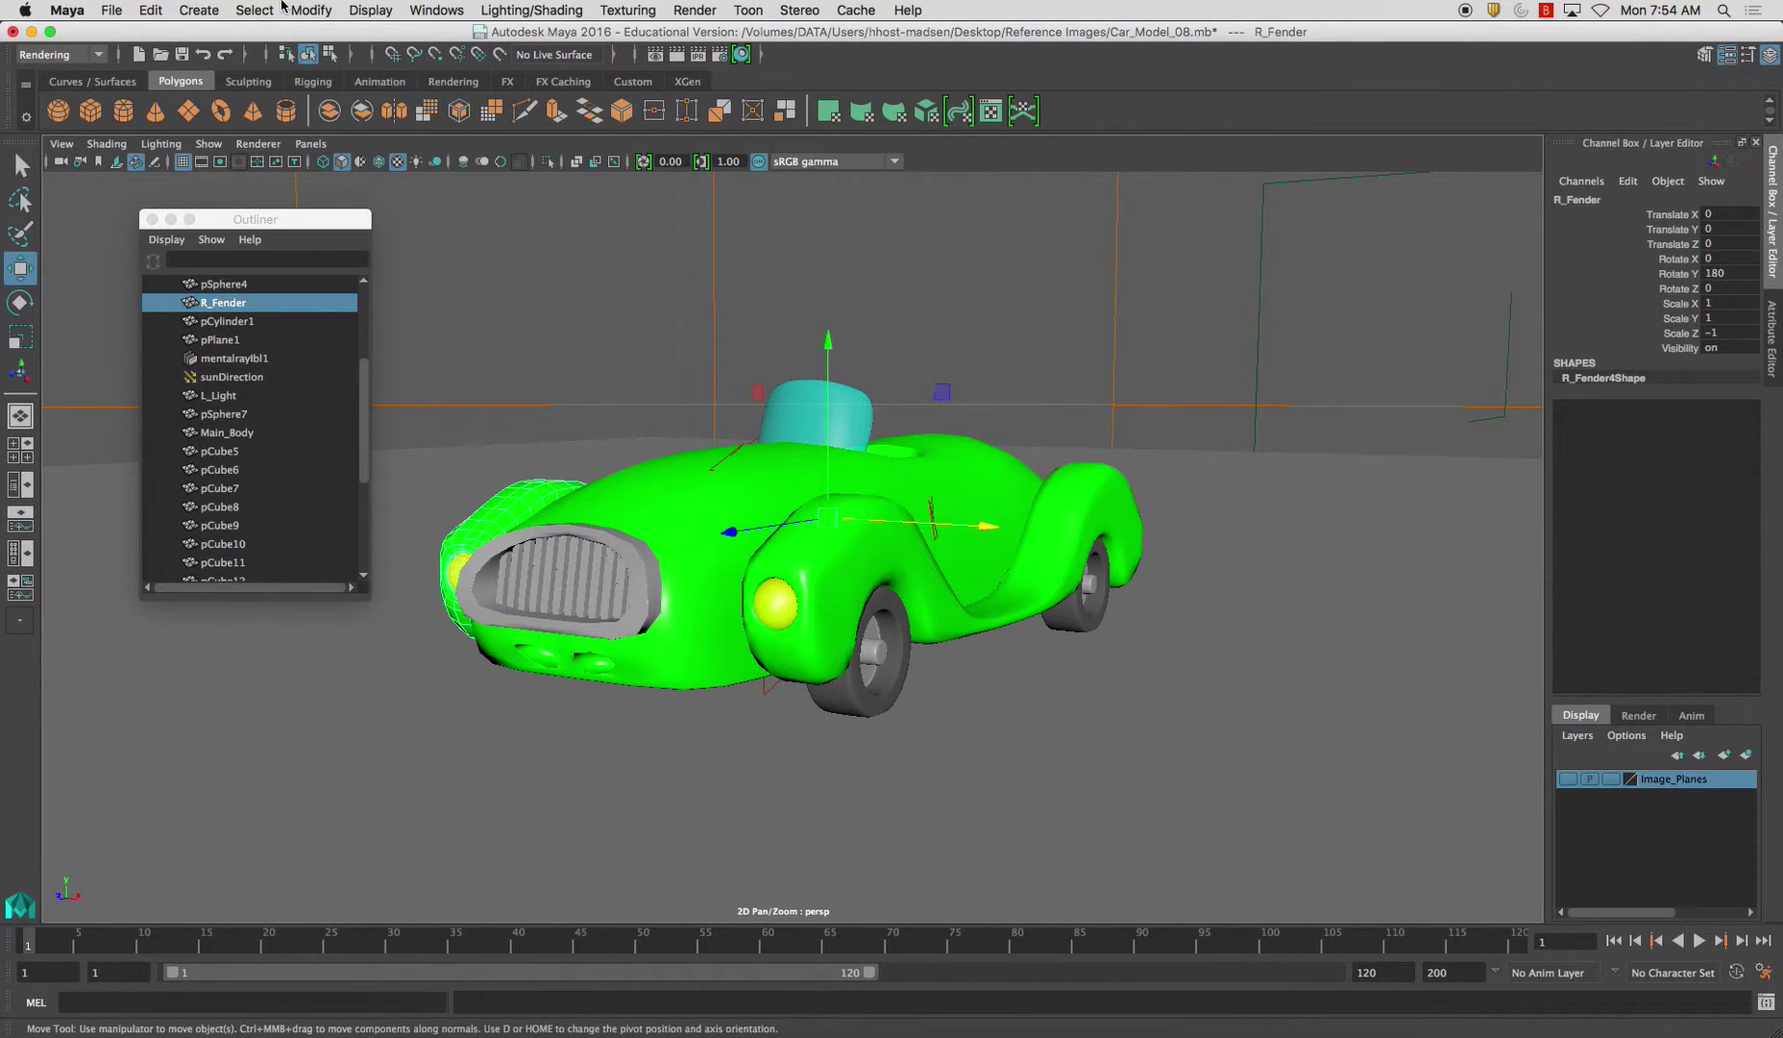
click(311, 9)
click(348, 96)
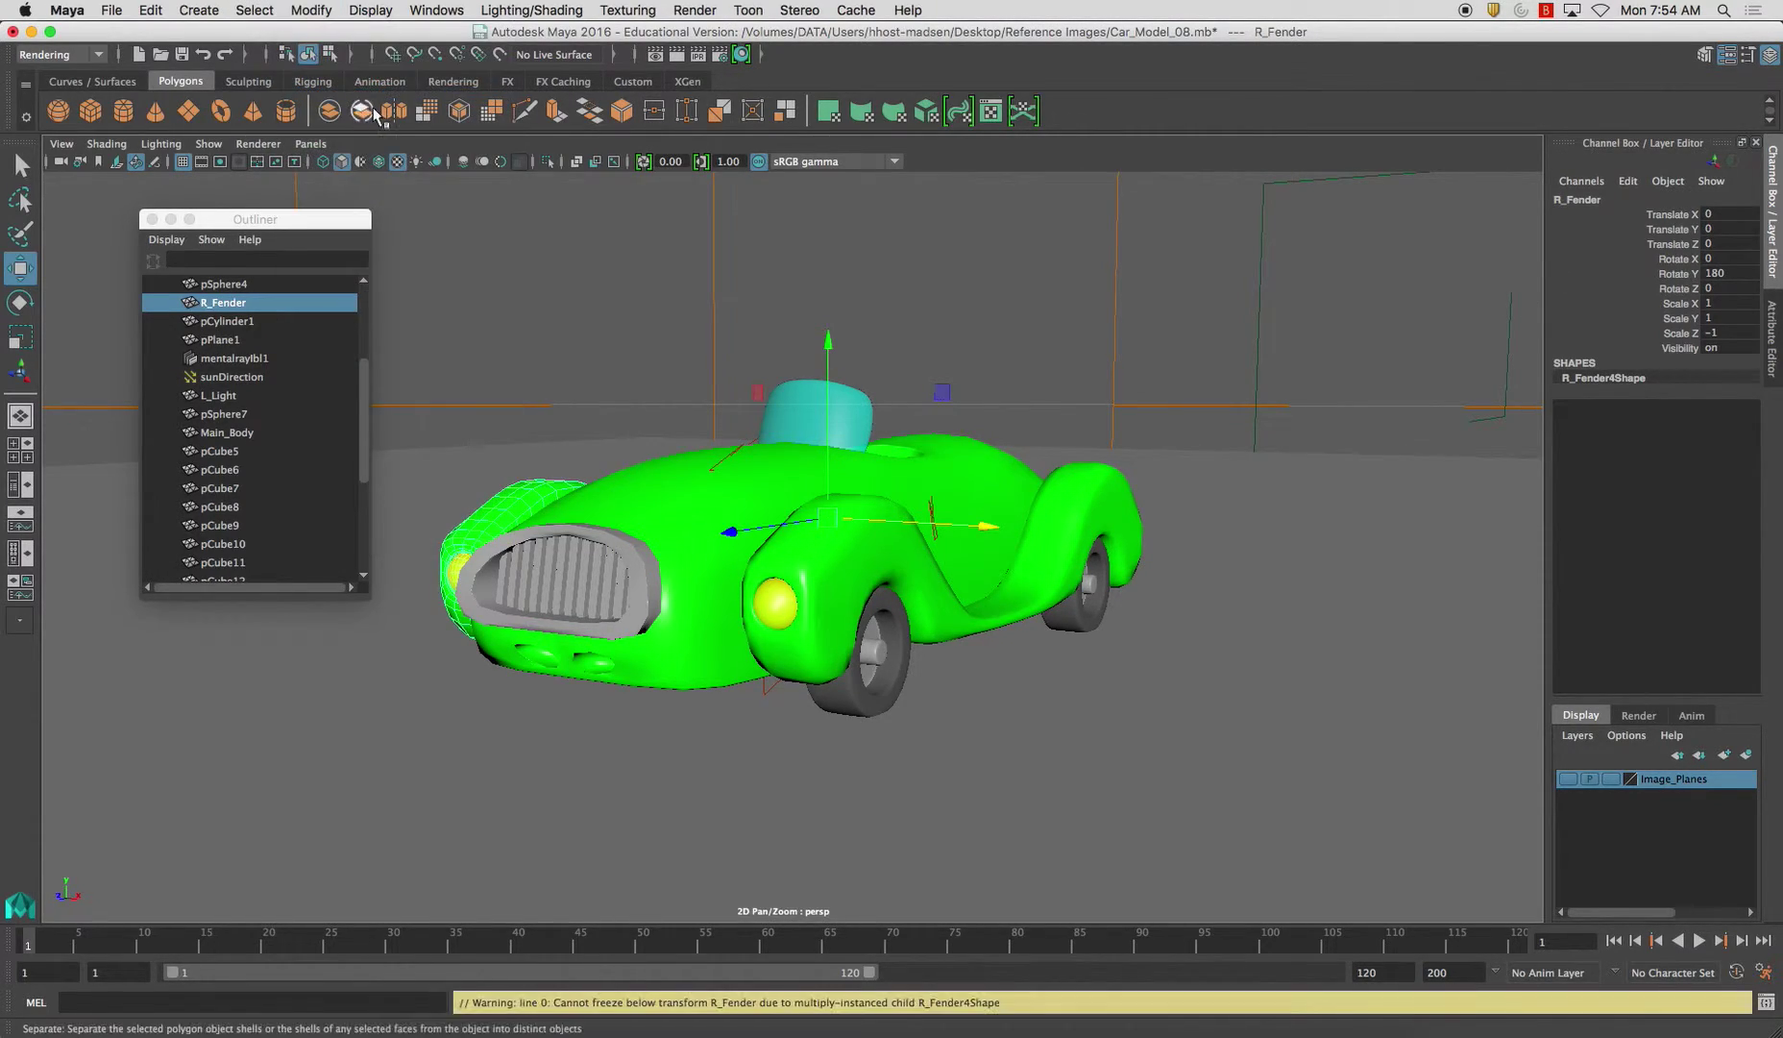
click(492, 507)
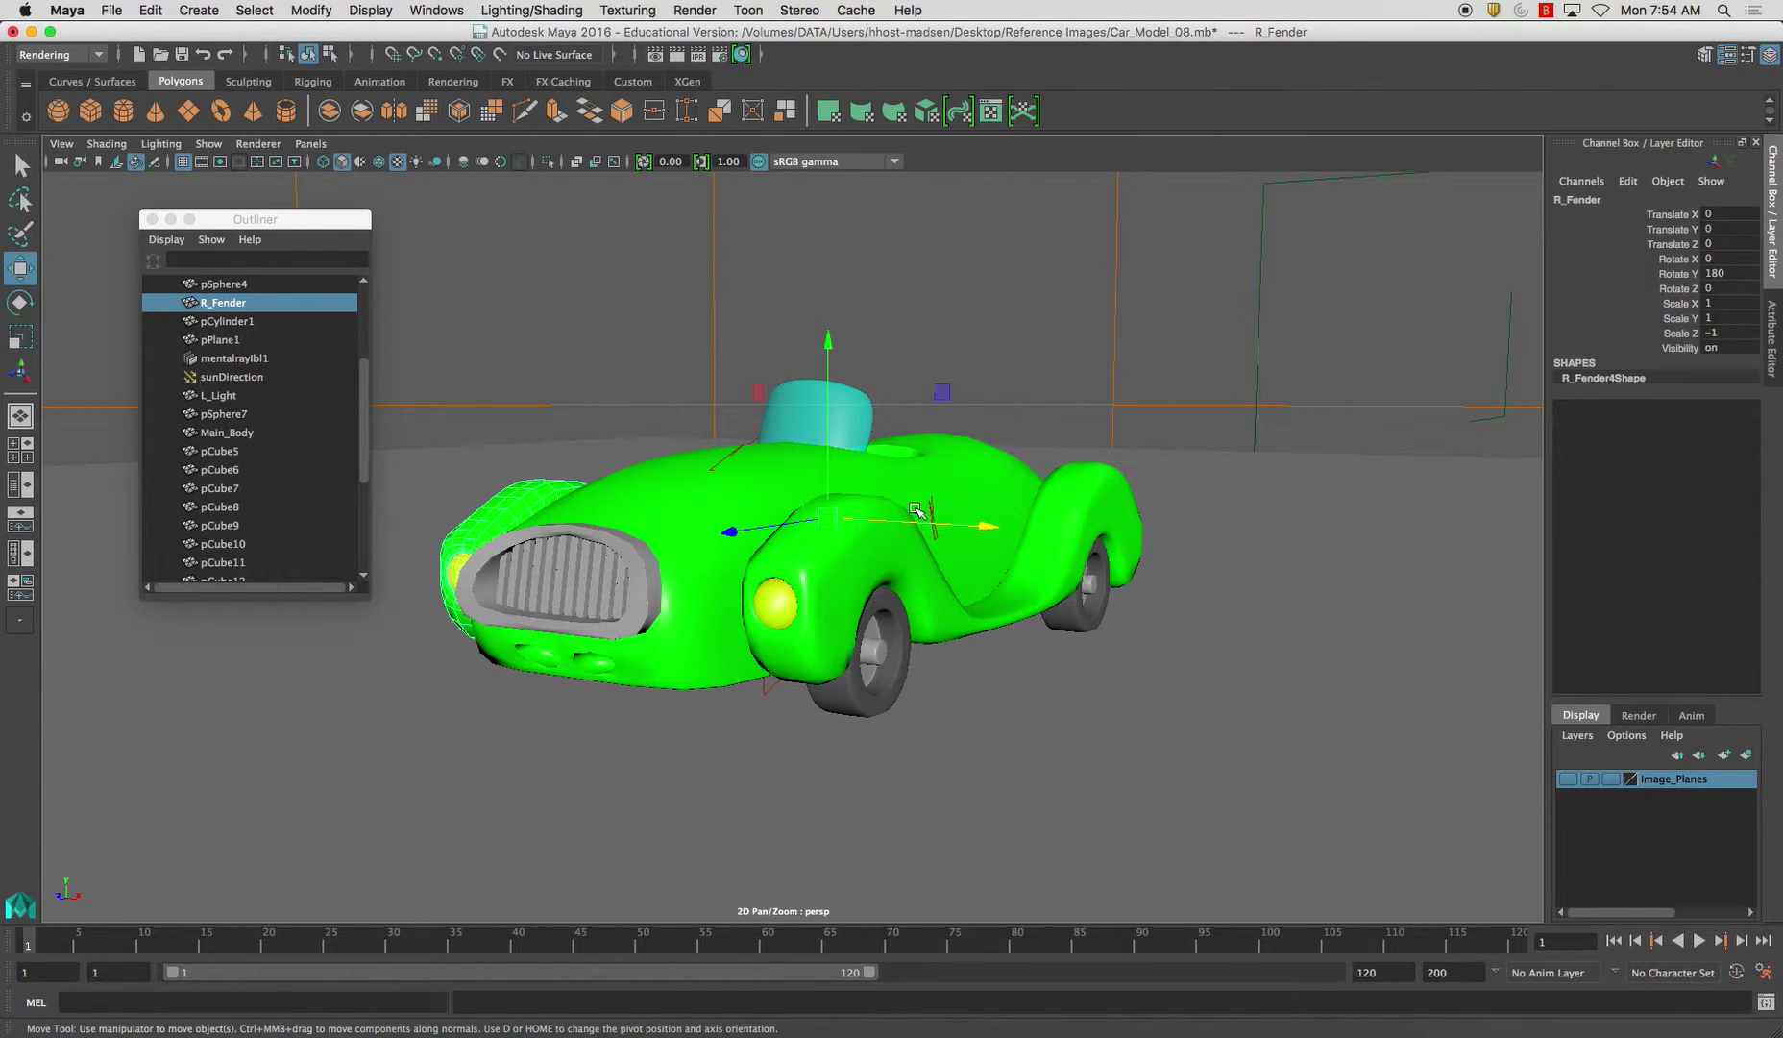
- Test-move a vertex on the left fender to check whether both fenders share geometry, and undo the move
alt+middle_drag(659, 466, 744, 431)
alt+drag(744, 432, 875, 541)
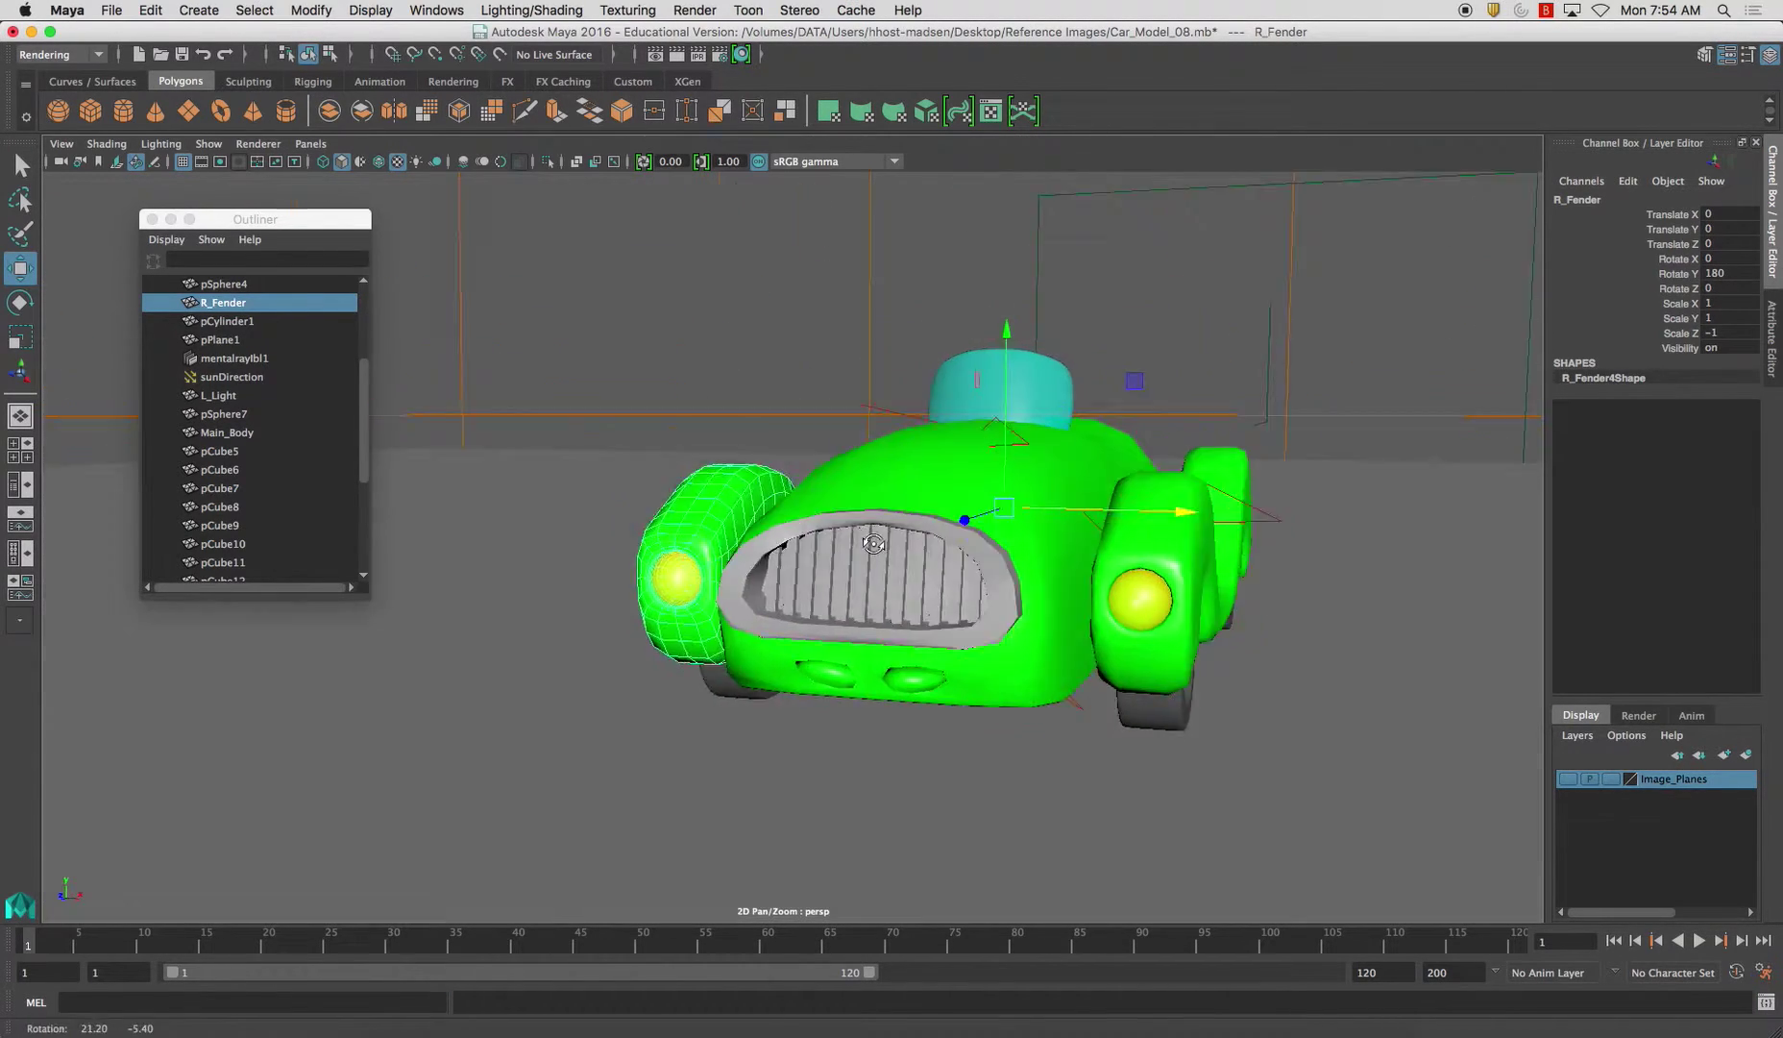
alt+middle_drag(875, 541, 783, 501)
alt+right_drag(783, 502, 782, 514)
alt+drag(780, 514, 688, 420)
alt+drag(1004, 598, 918, 540)
click(918, 540)
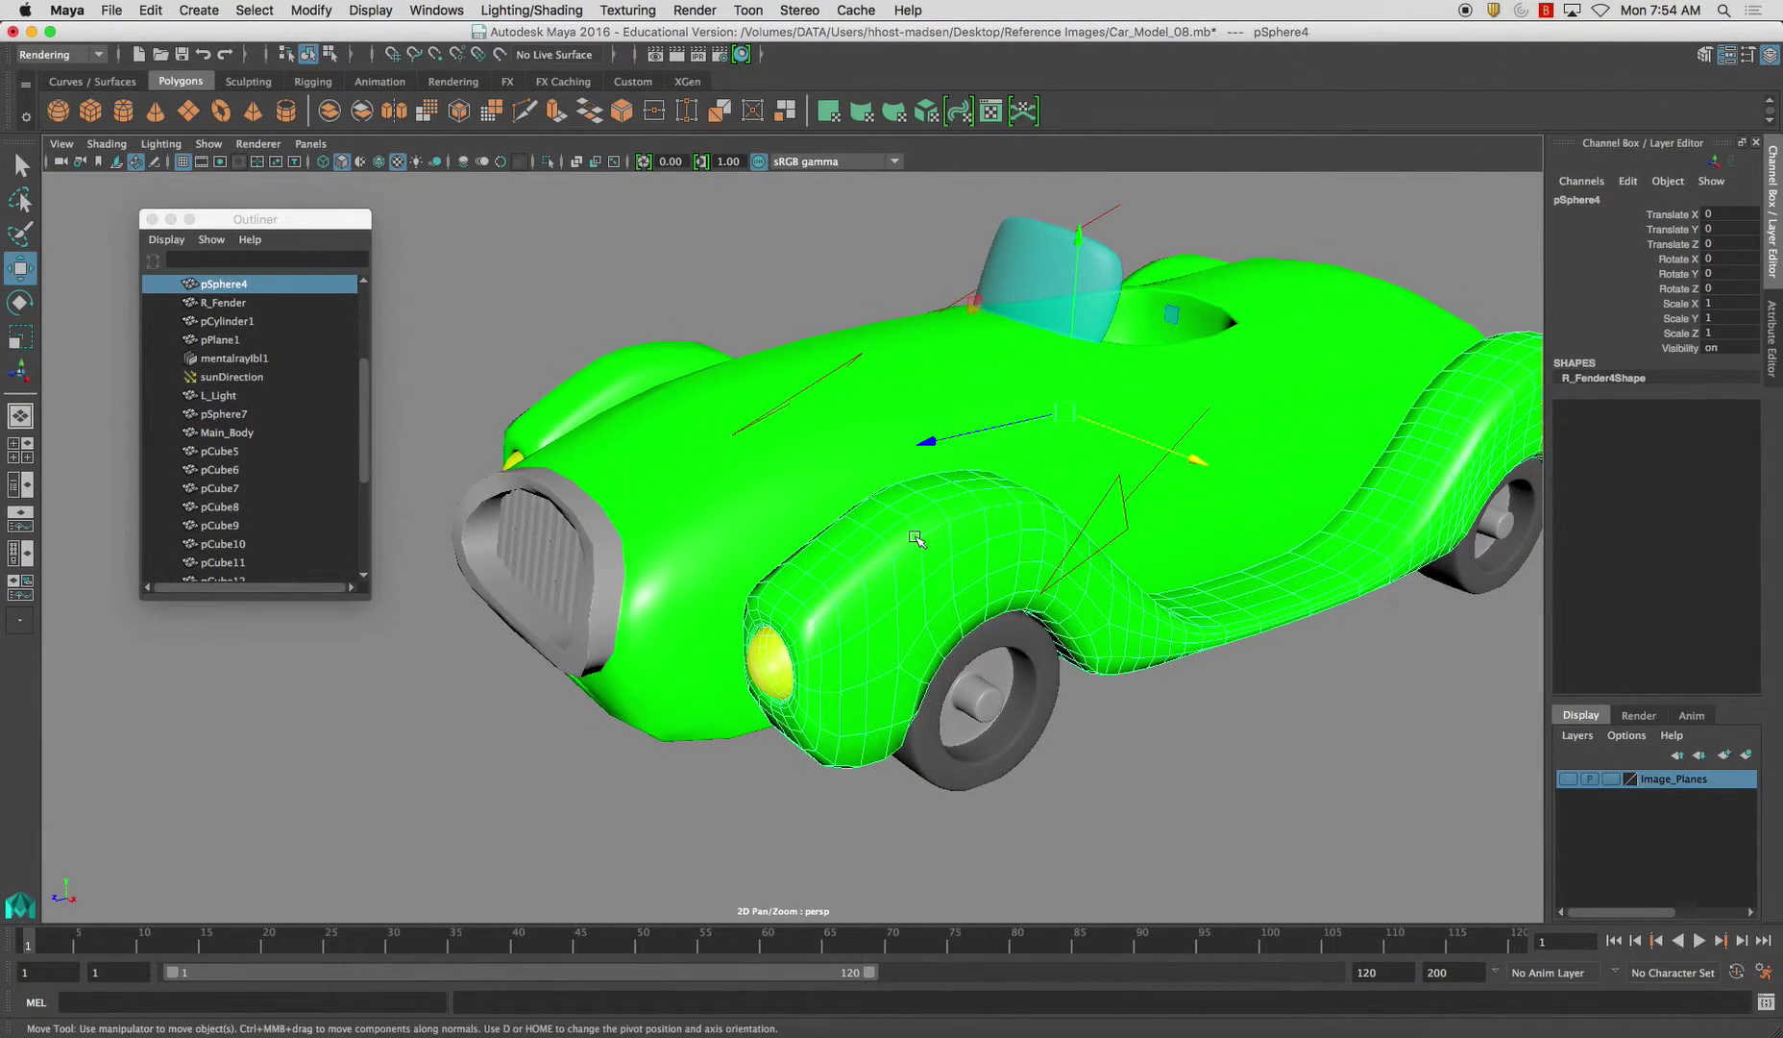
right_drag(915, 537, 880, 533)
click(935, 501)
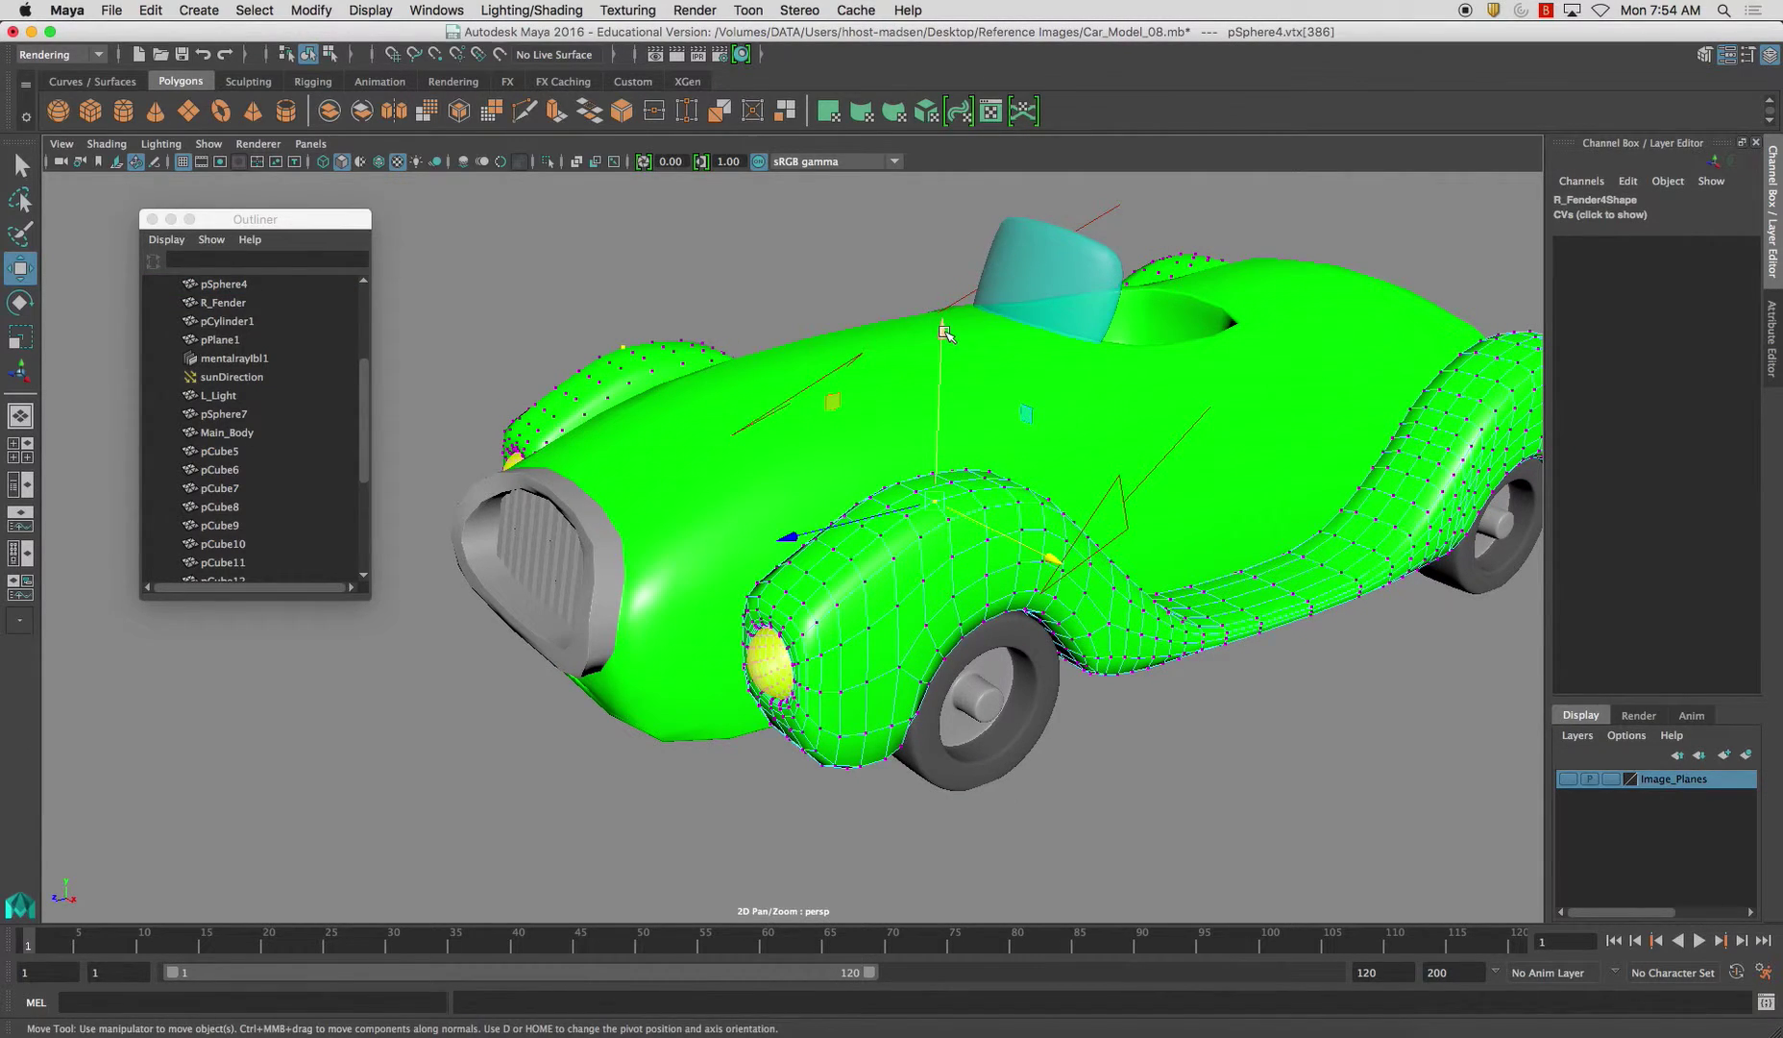
drag(944, 332, 946, 292)
key(super+z)
alt+drag(884, 594, 994, 555)
right_drag(1020, 534, 1122, 496)
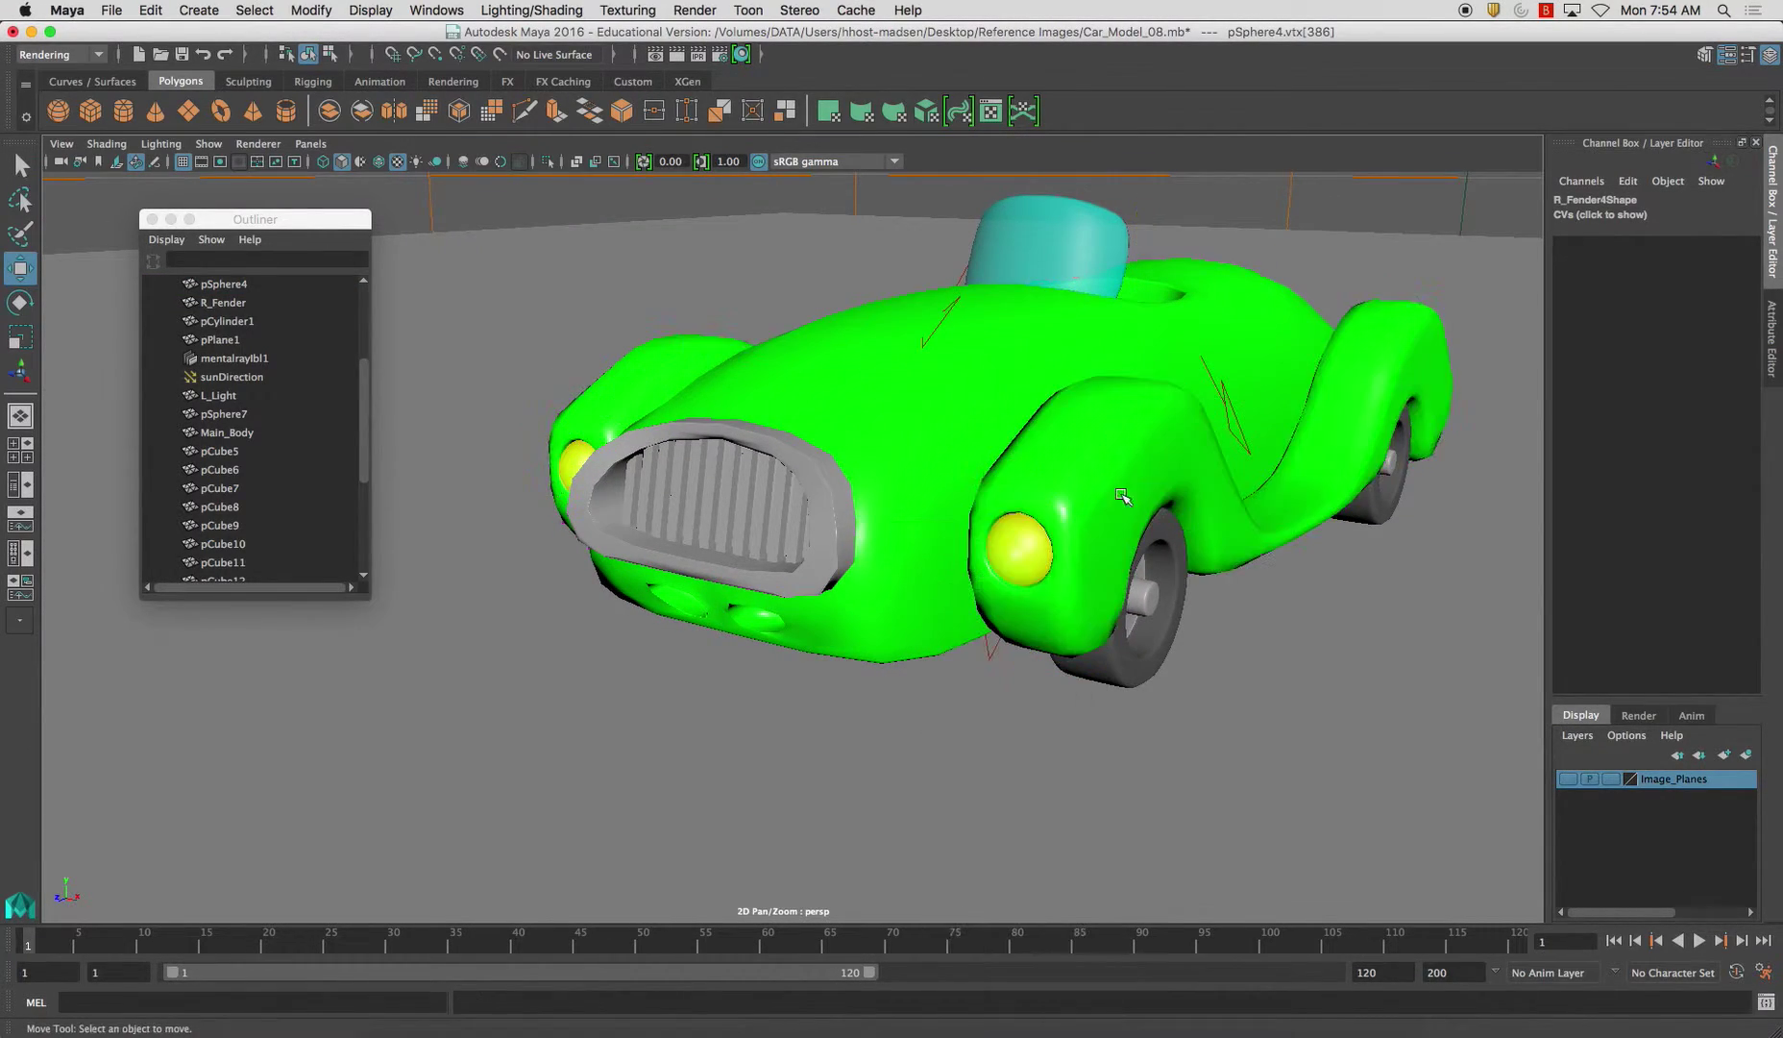
- Delete the instanced right fender R_Fender
click(1122, 495)
alt+drag(1121, 458, 656, 434)
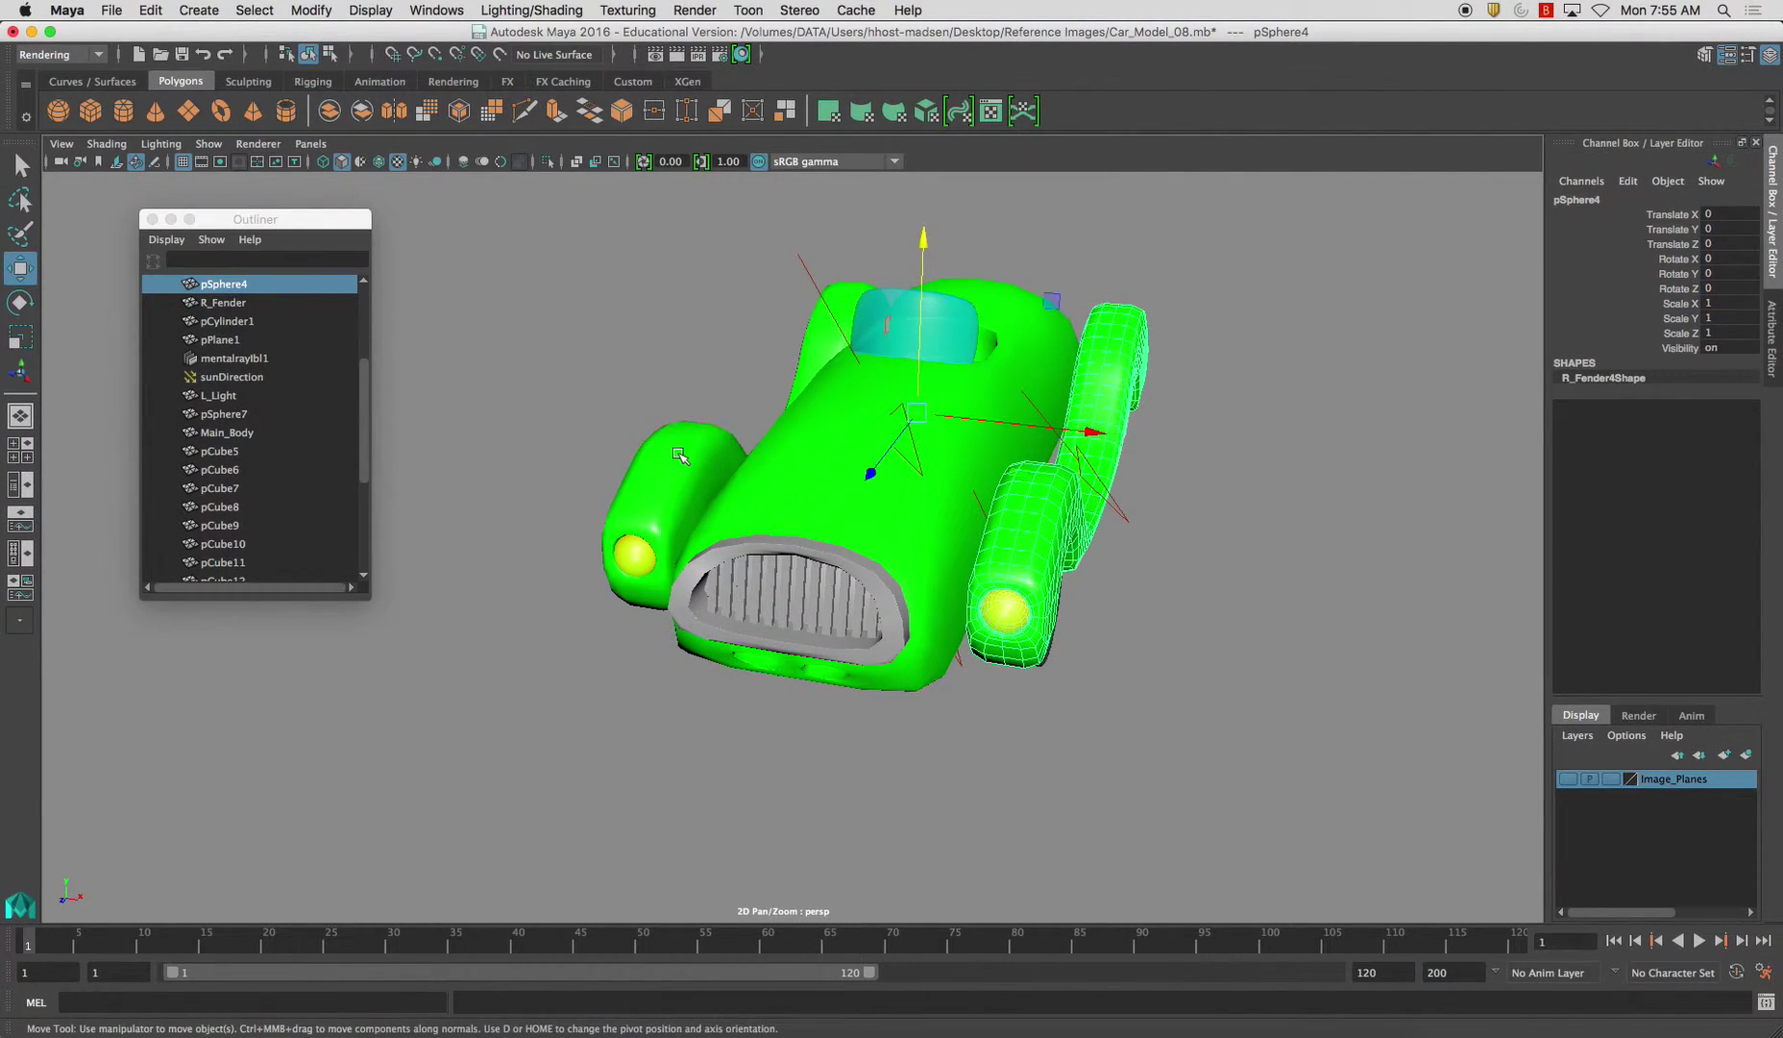
click(678, 455)
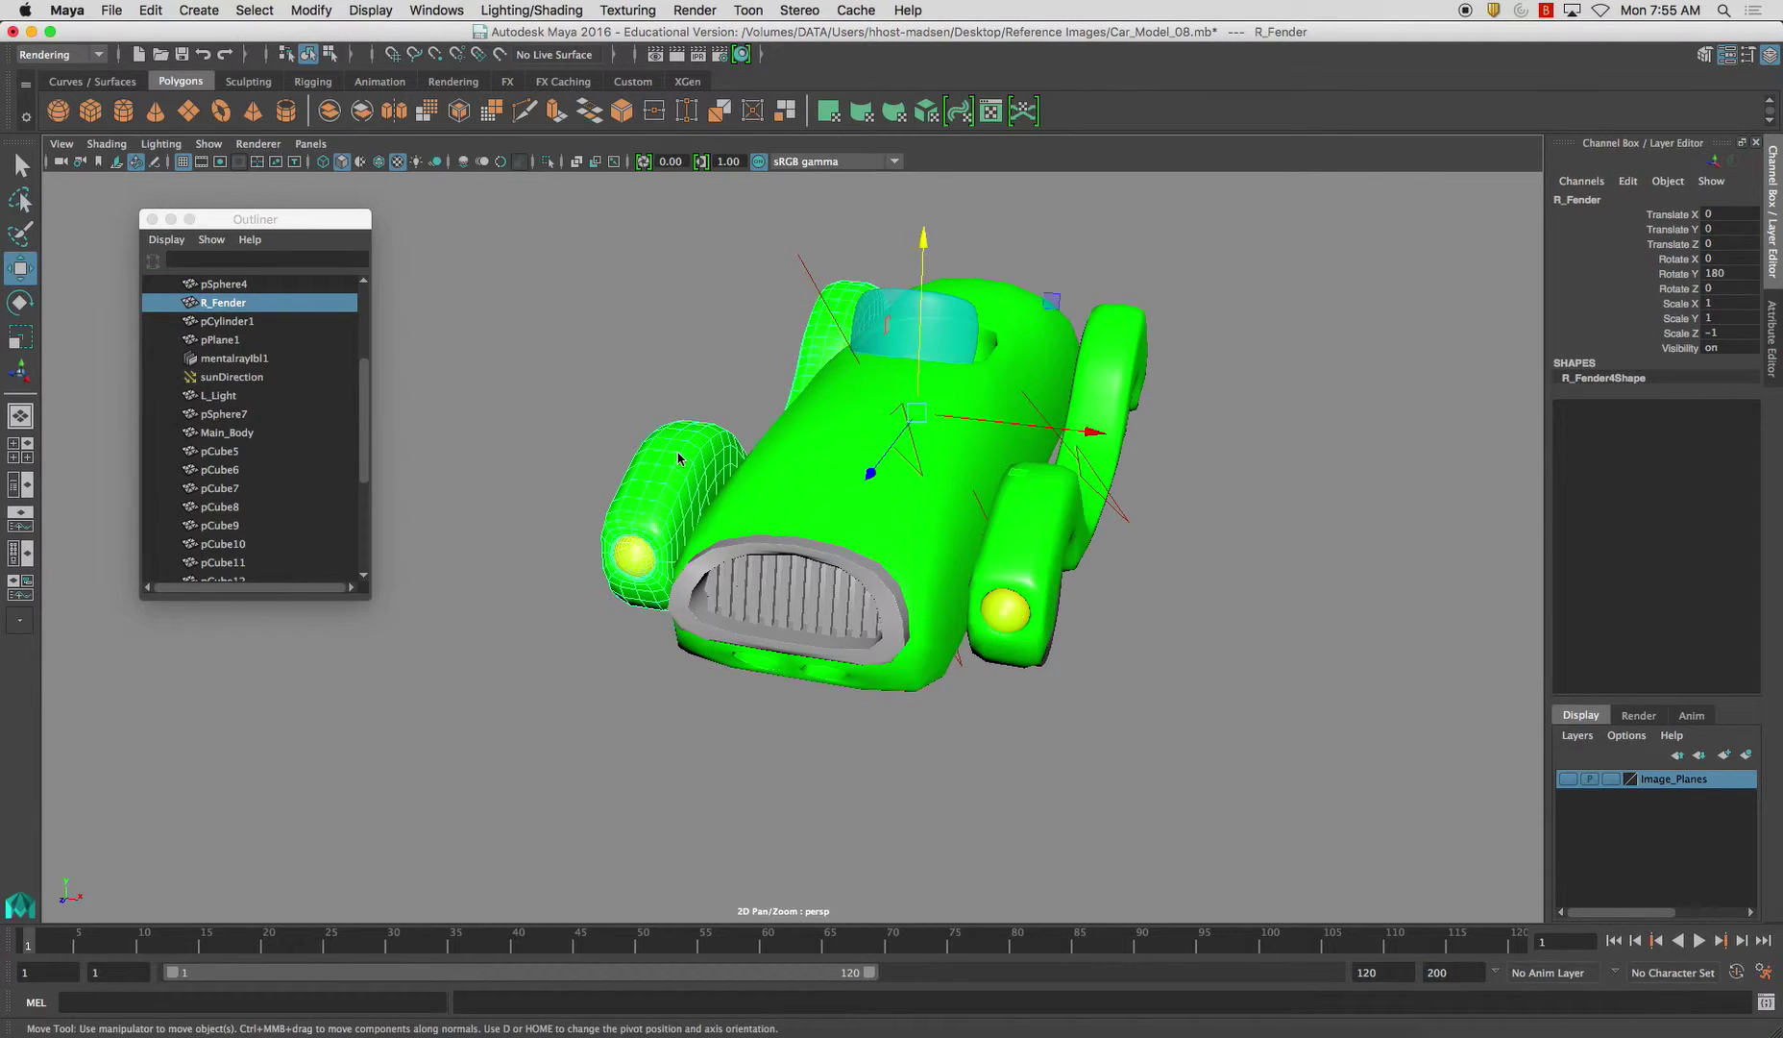
key(Delete)
- Duplicate the left fender pSphere4 and mirror the copy to the car's right side with a Scale X of -1
click(1034, 587)
alt+drag(1035, 586, 961, 557)
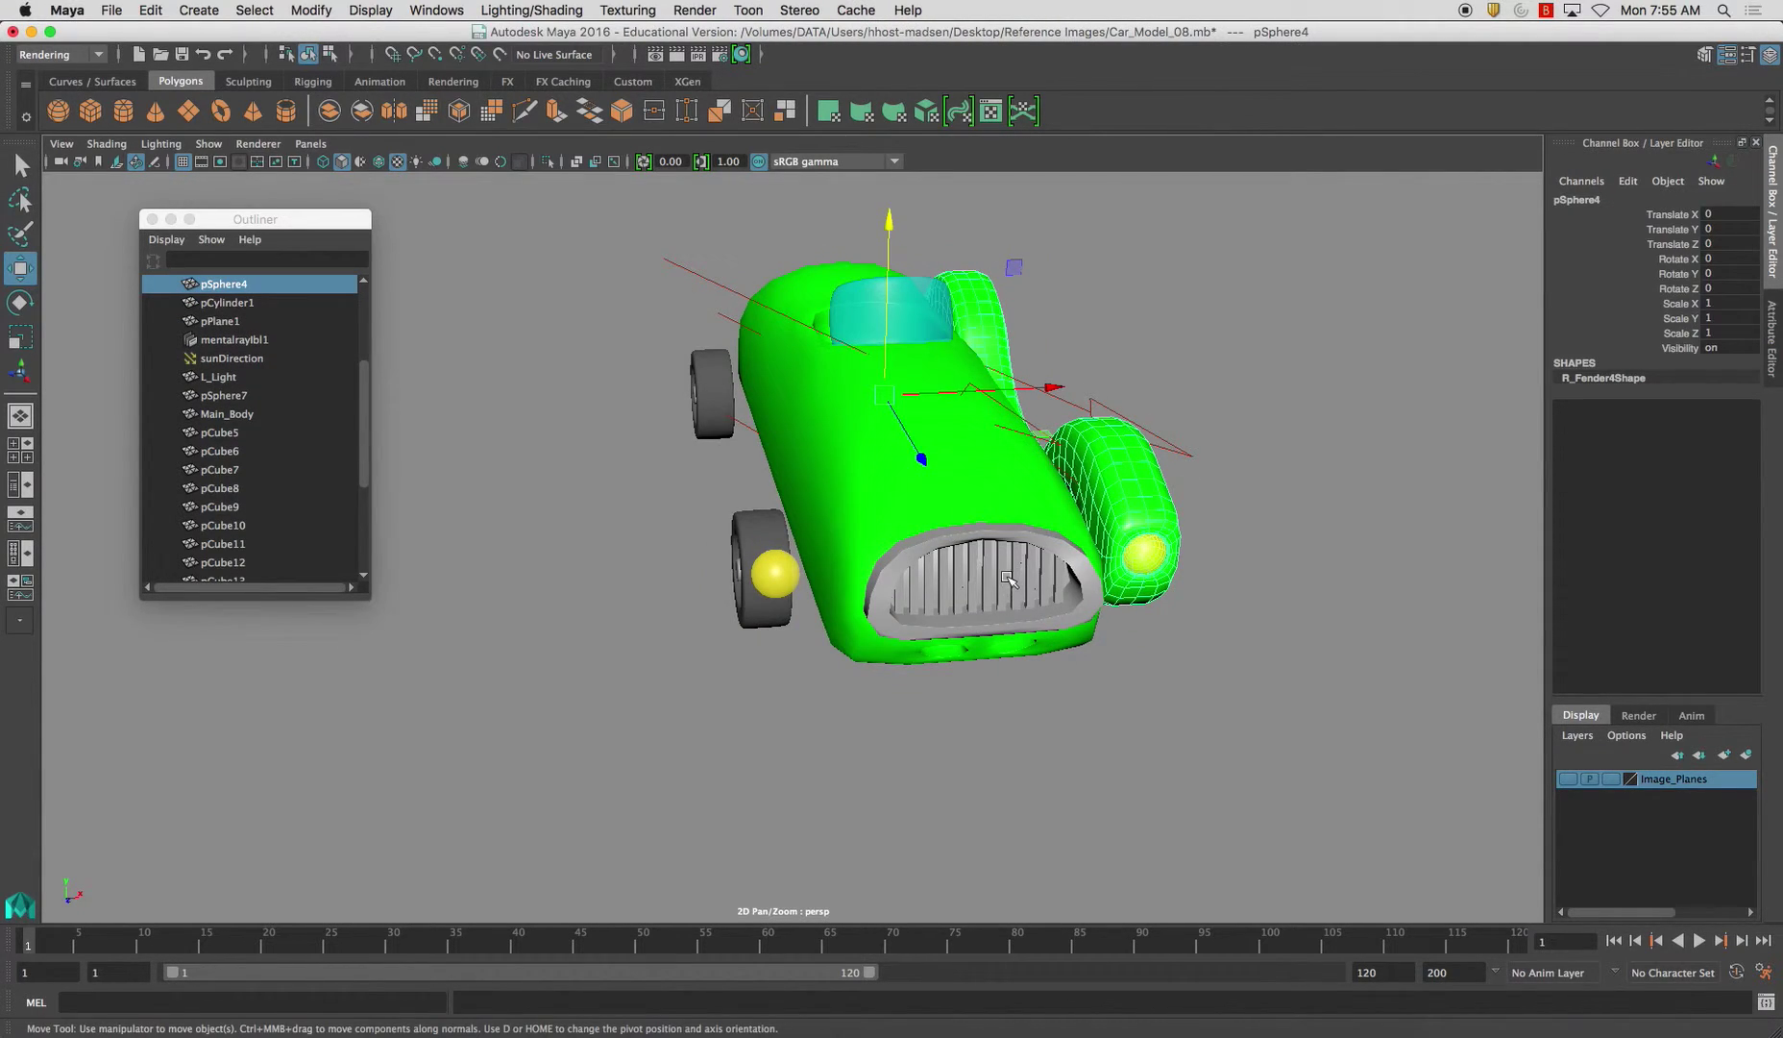
click(1714, 301)
text(-1)
key(Return)
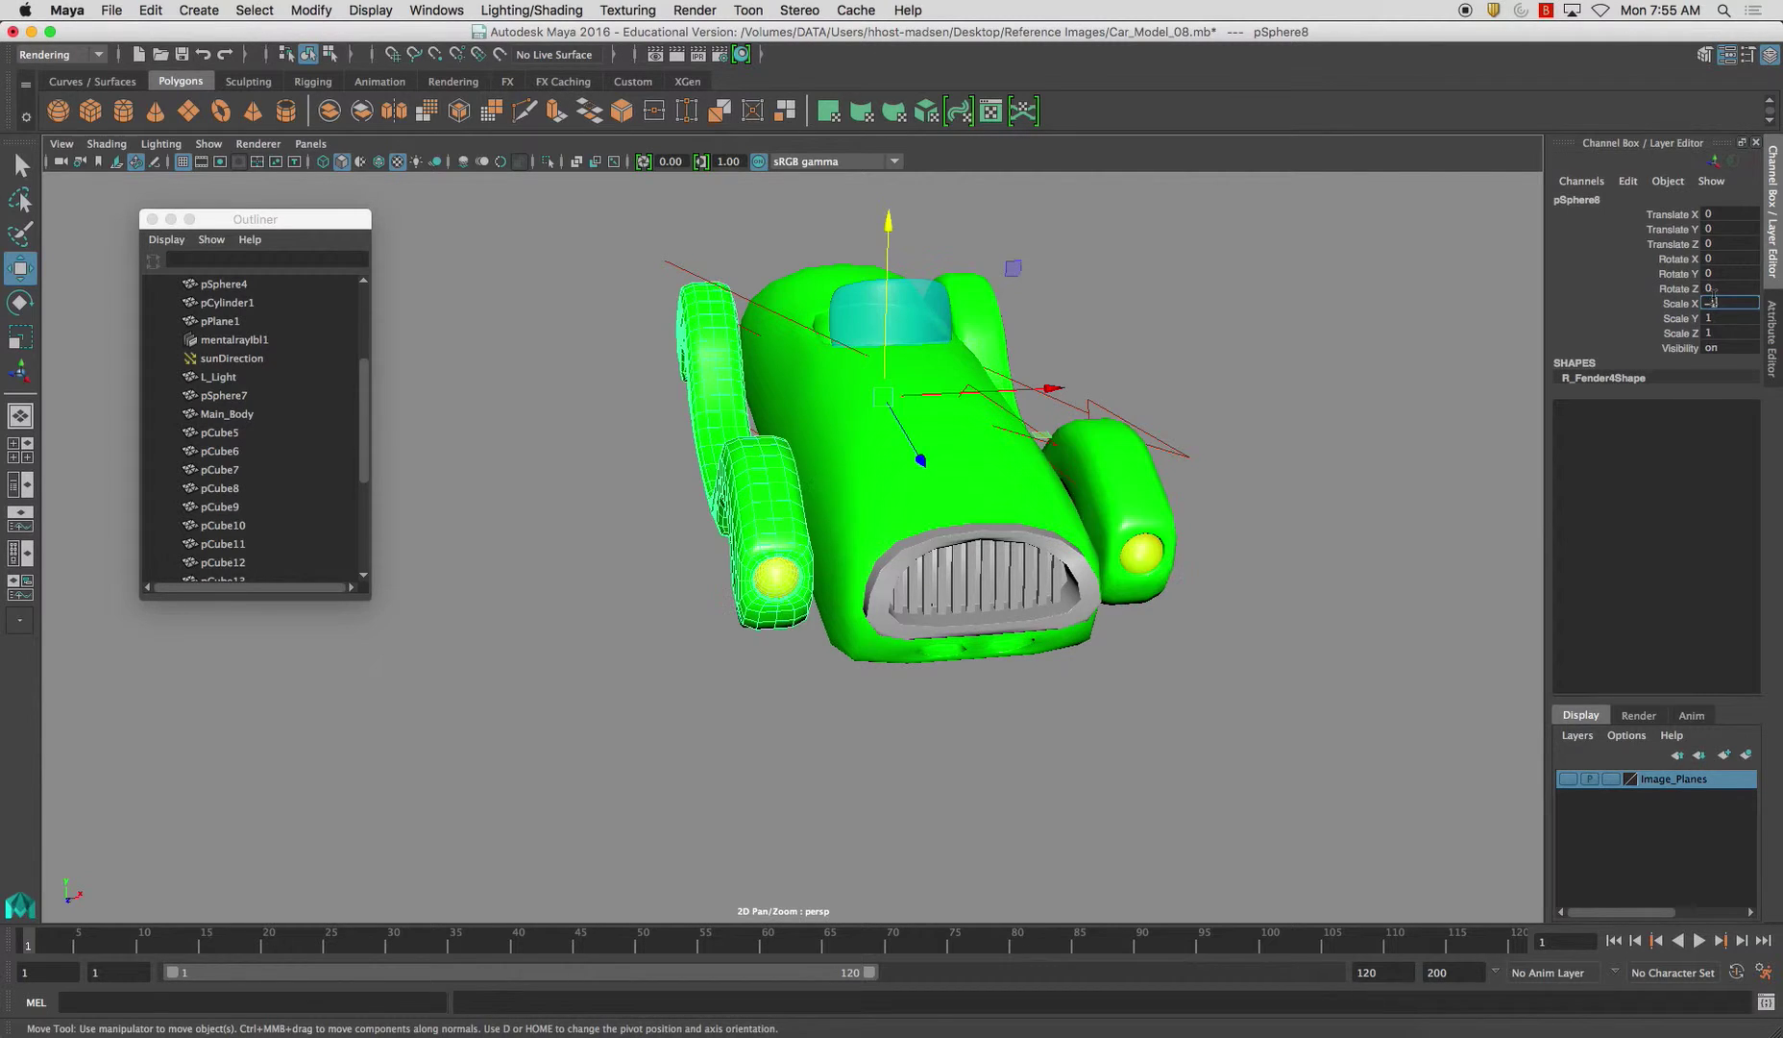
- Freeze the transformations of the new right fender pSphere8
alt+drag(1036, 490, 442, 65)
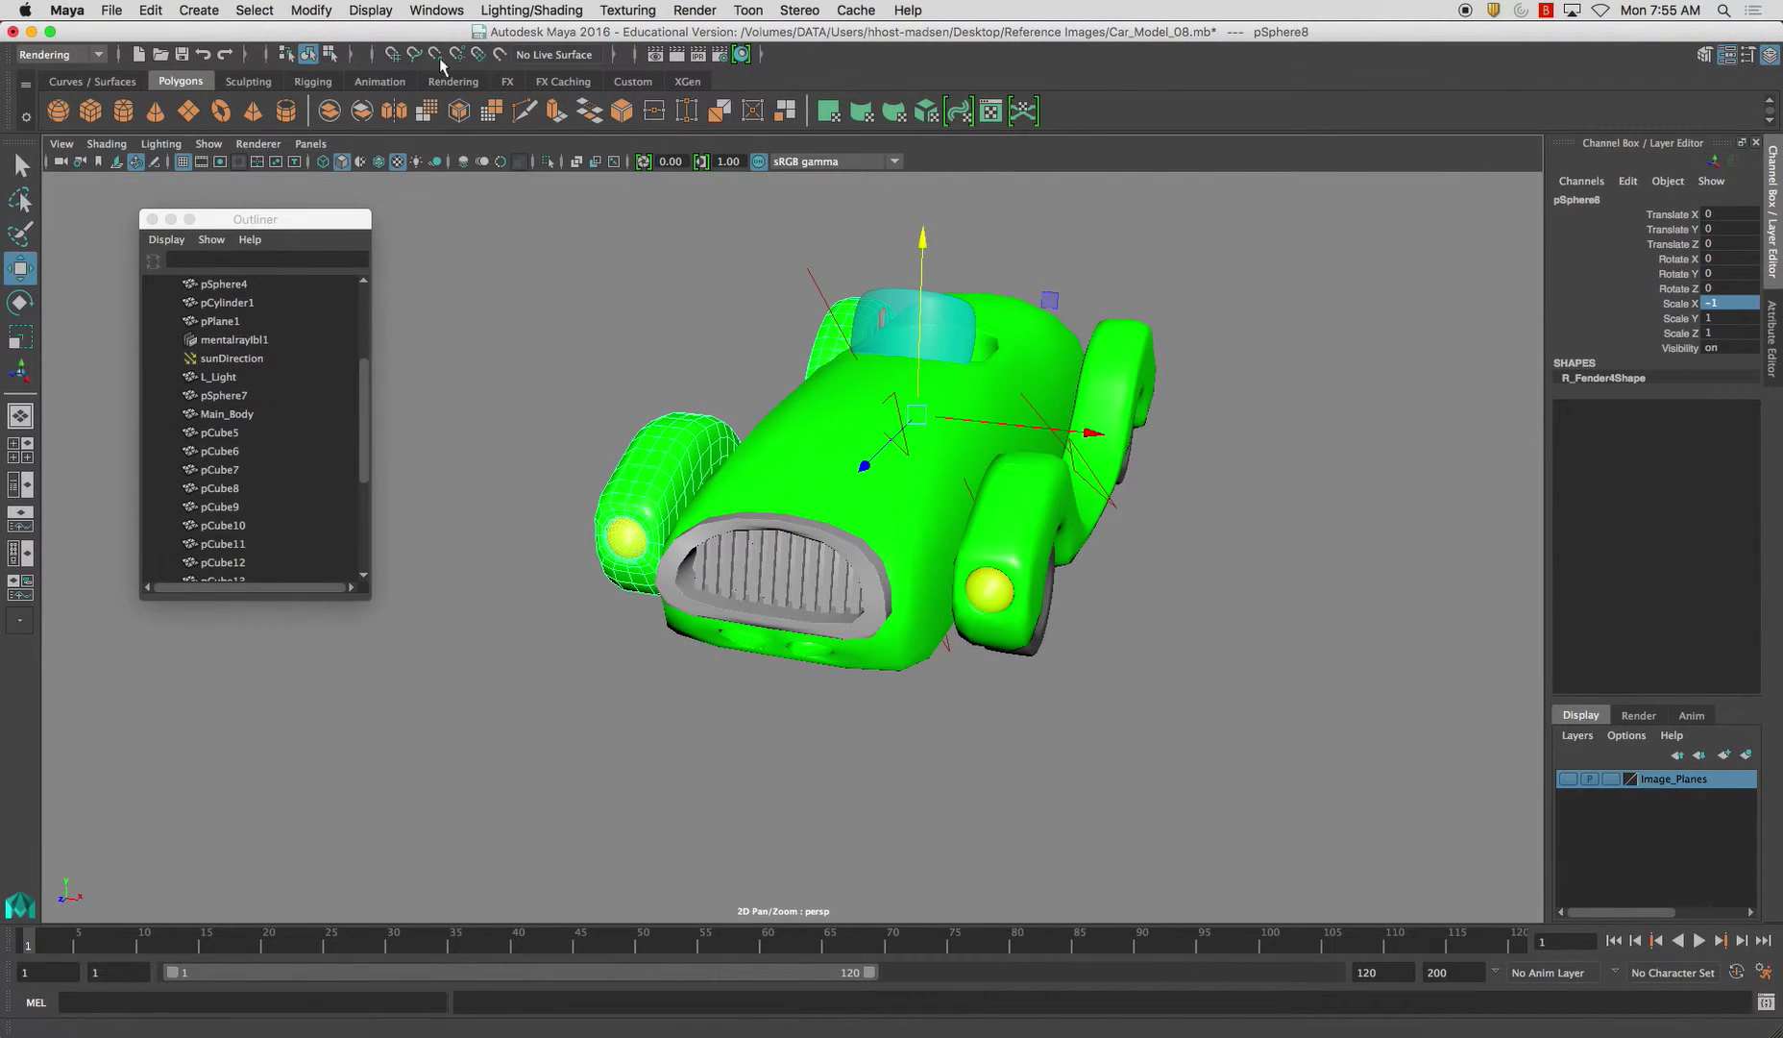
click(304, 10)
click(332, 100)
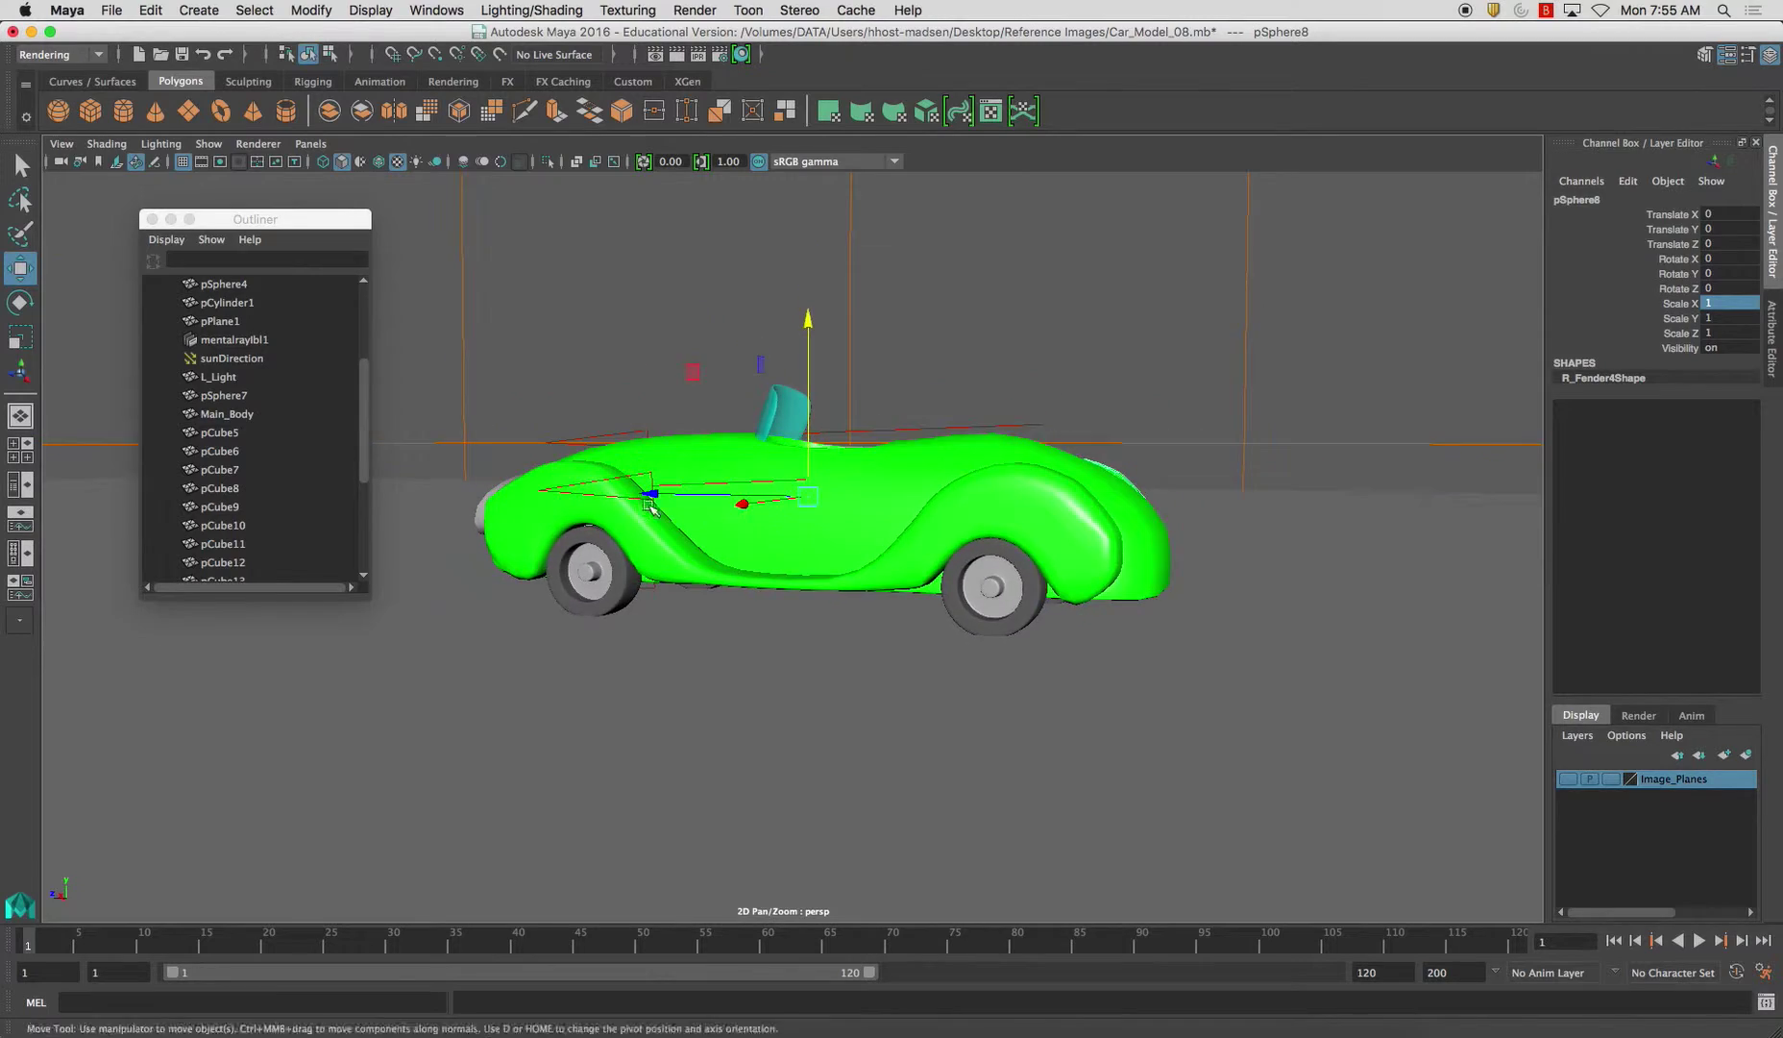
- Test-move pCube5 along X to identify which part it is, and undo the move
alt+drag(651, 506, 889, 596)
scroll(951, 615, up, 4)
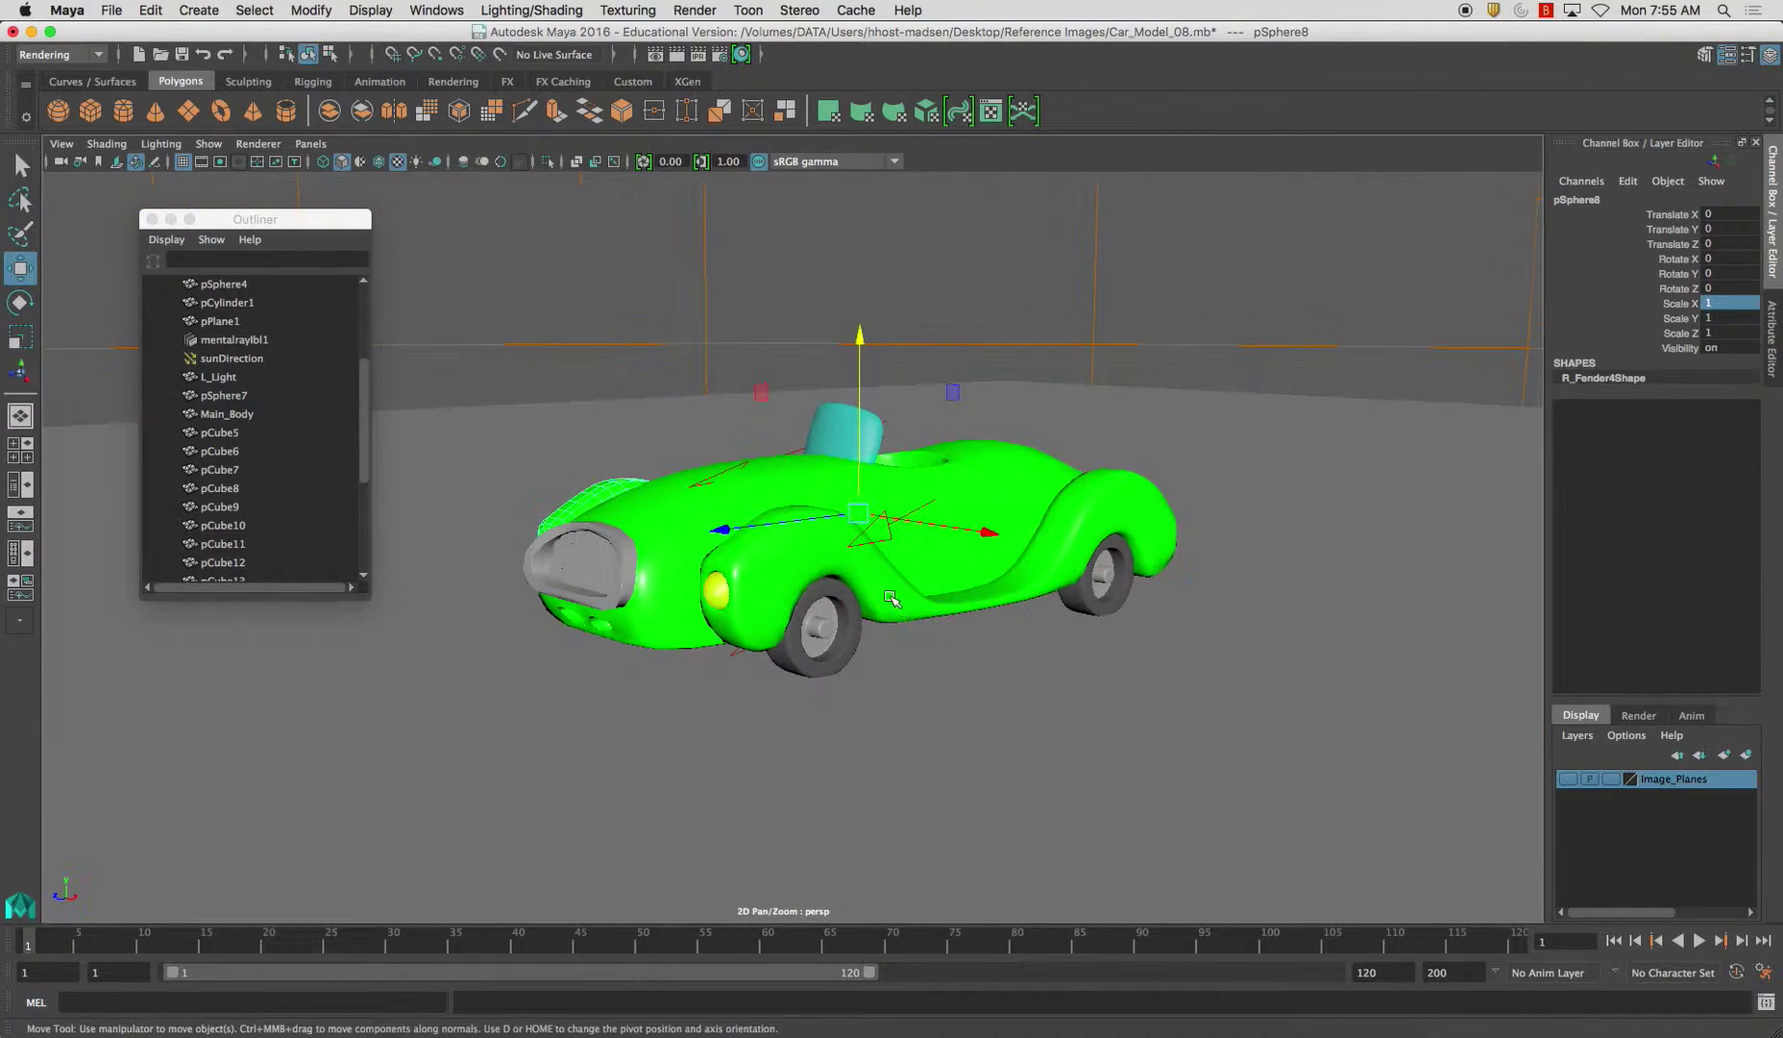
alt+middle_drag(892, 598, 930, 624)
click(221, 433)
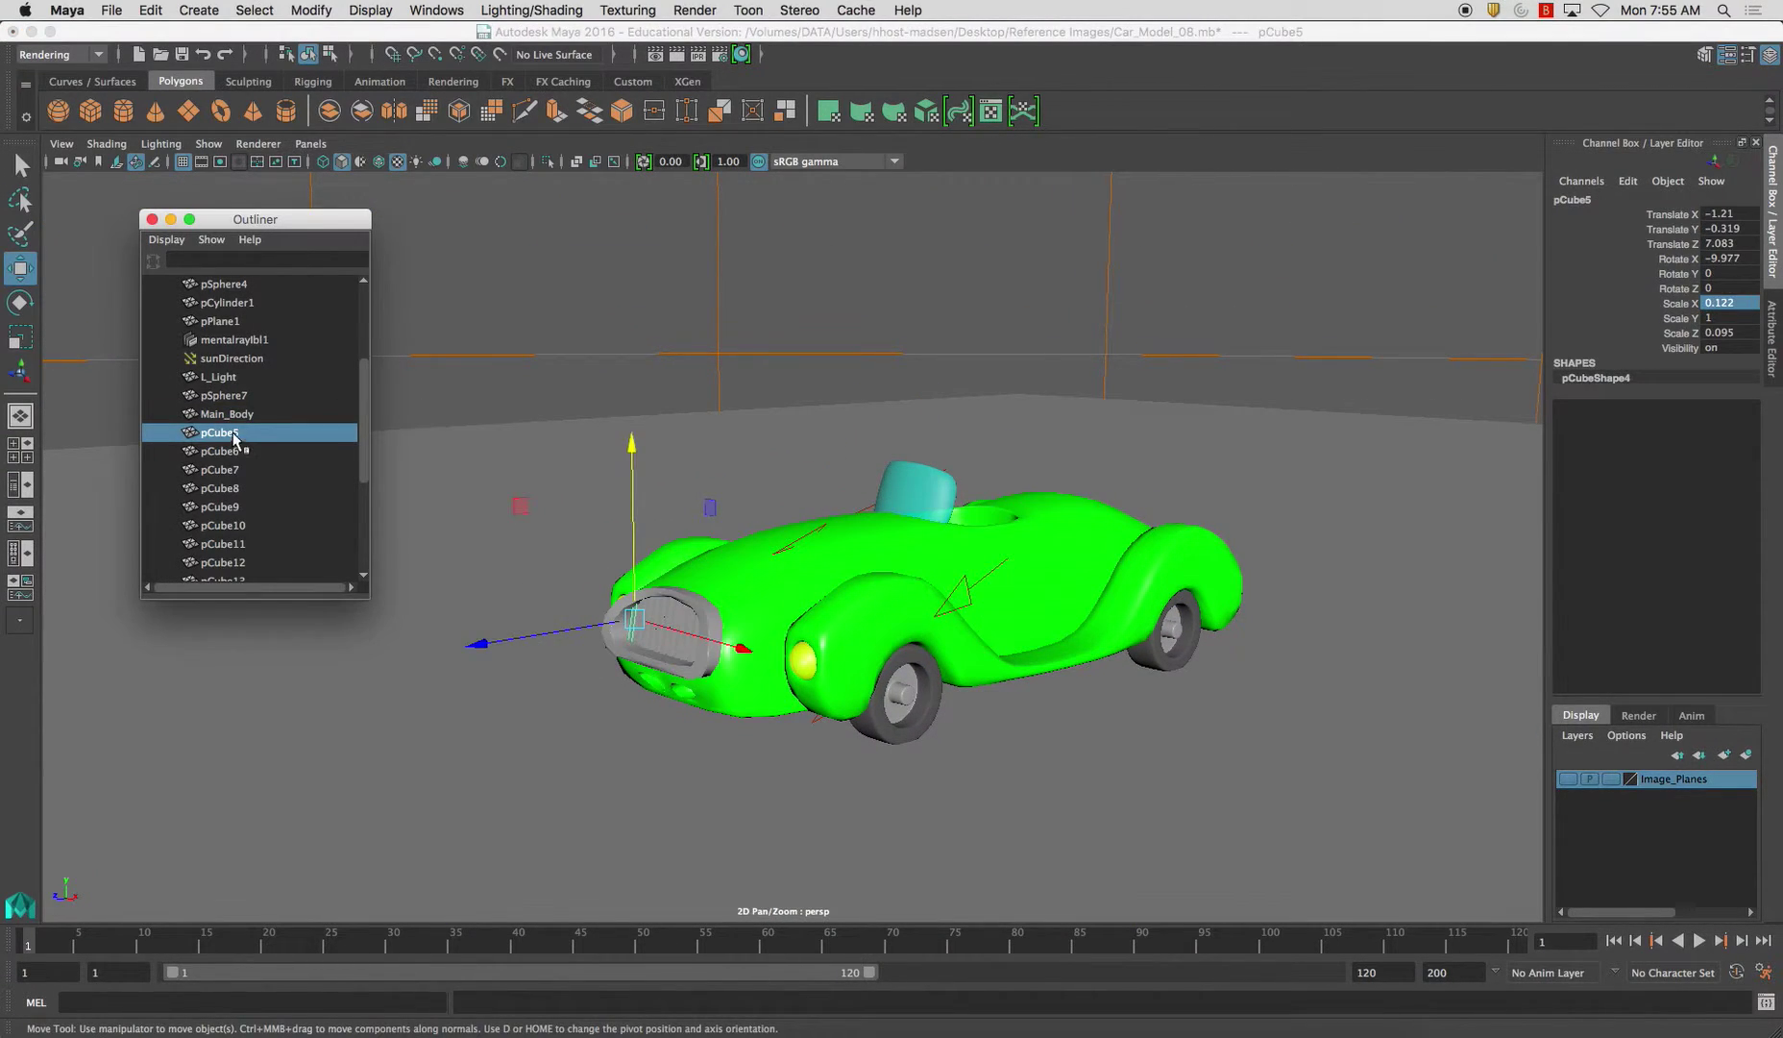
alt+drag(535, 490, 726, 684)
key(super+z)
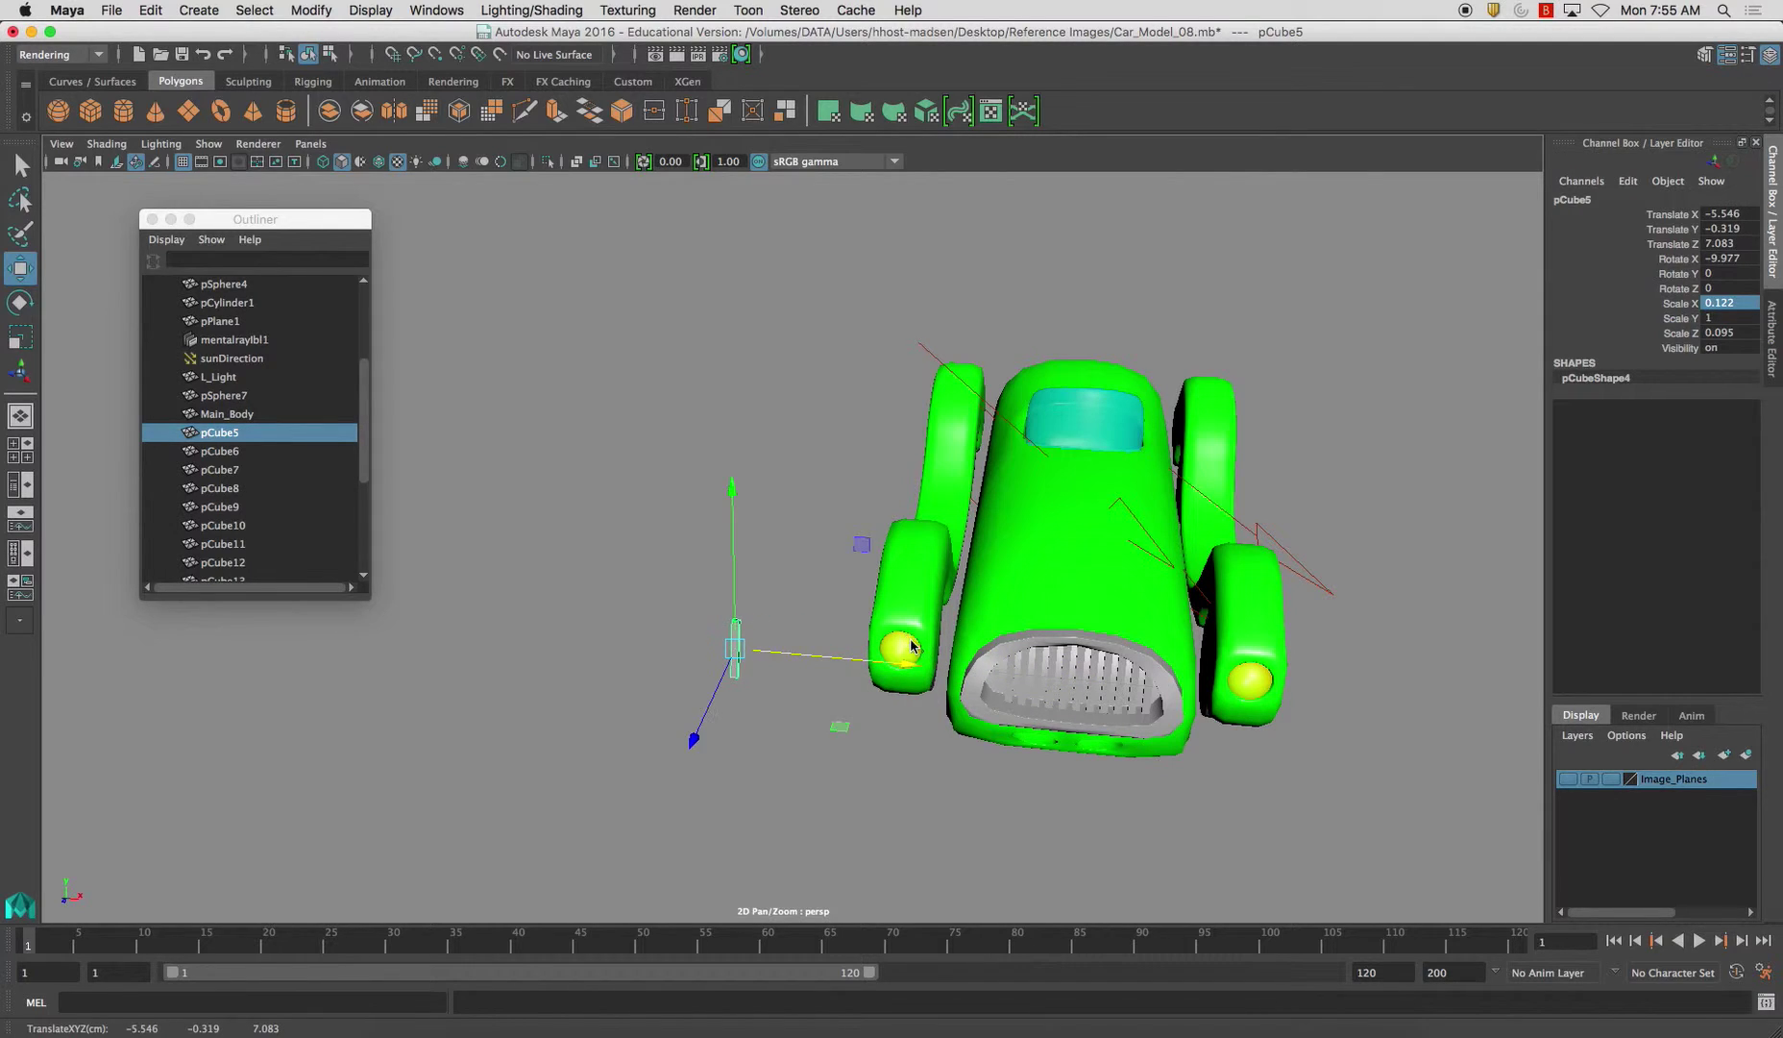
key(ctrl+z)
- Select all the vertical grille slats, pCube5 to pCube16, and group them
alt+drag(1053, 624, 930, 557)
alt+right_drag(746, 494, 860, 617)
alt+drag(860, 617, 920, 636)
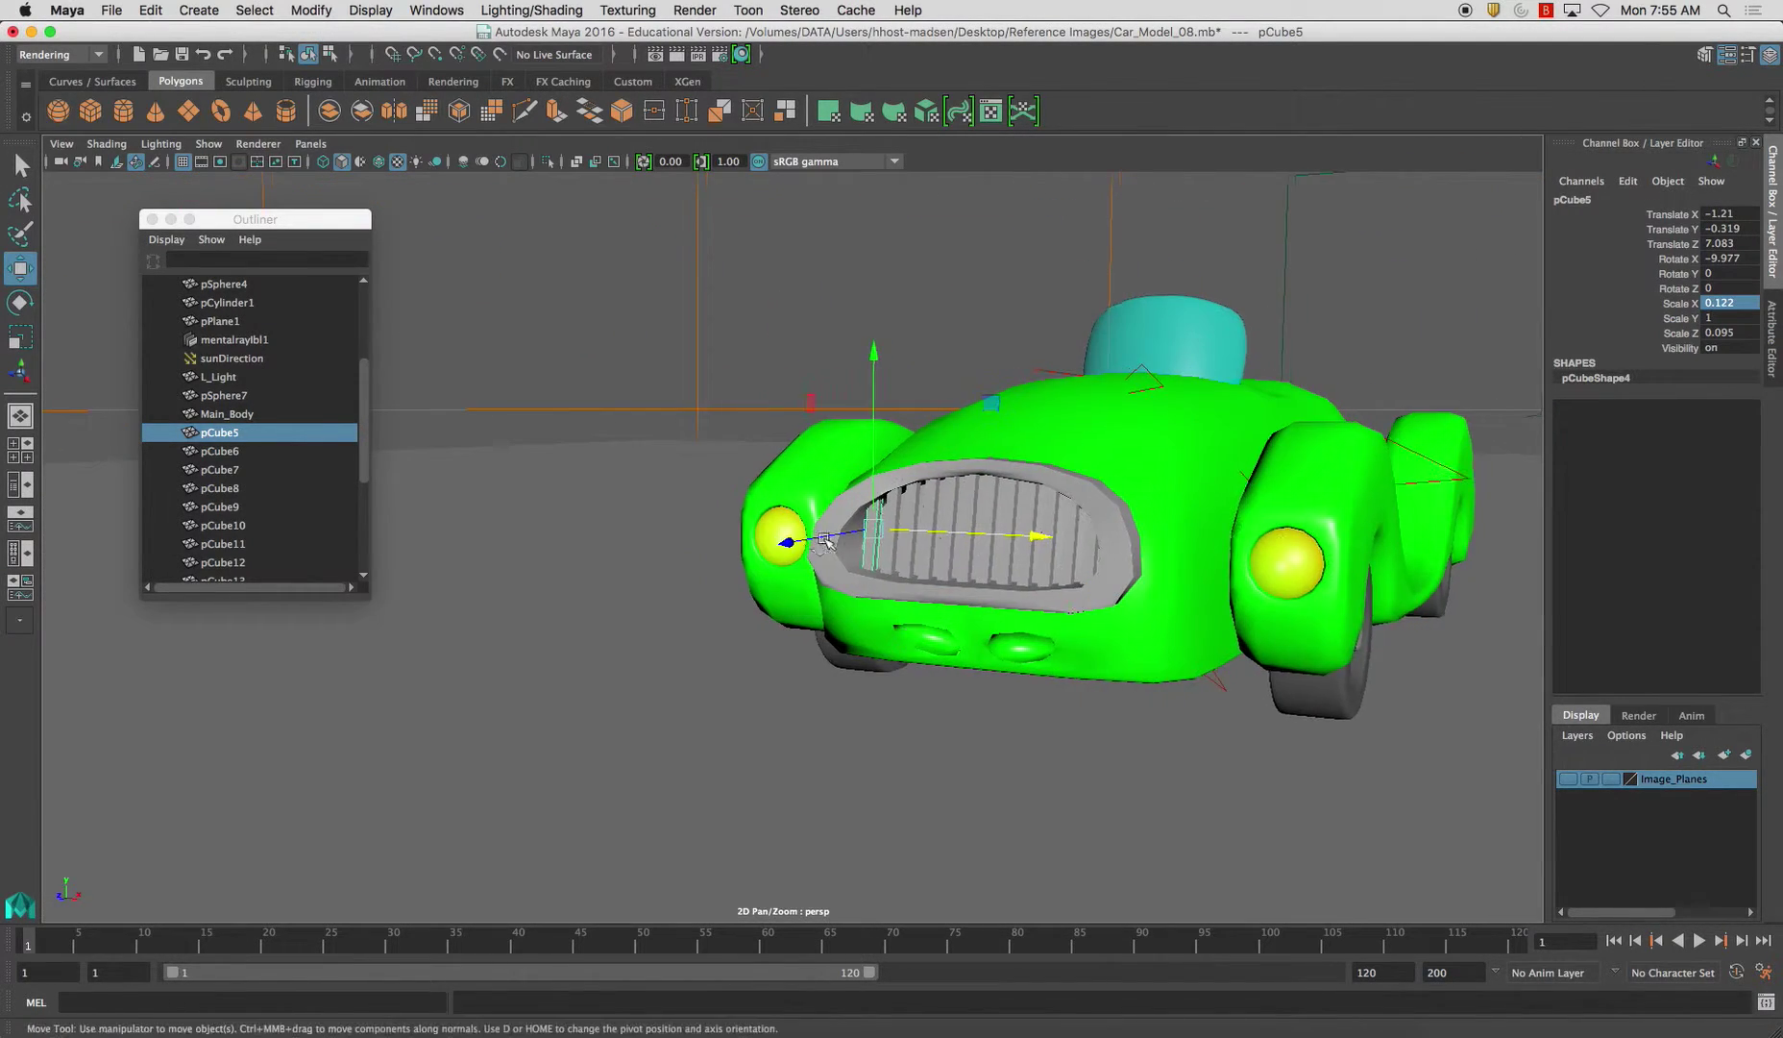
alt+right_drag(788, 541, 951, 643)
shift+click(989, 468)
shift+click(1007, 463)
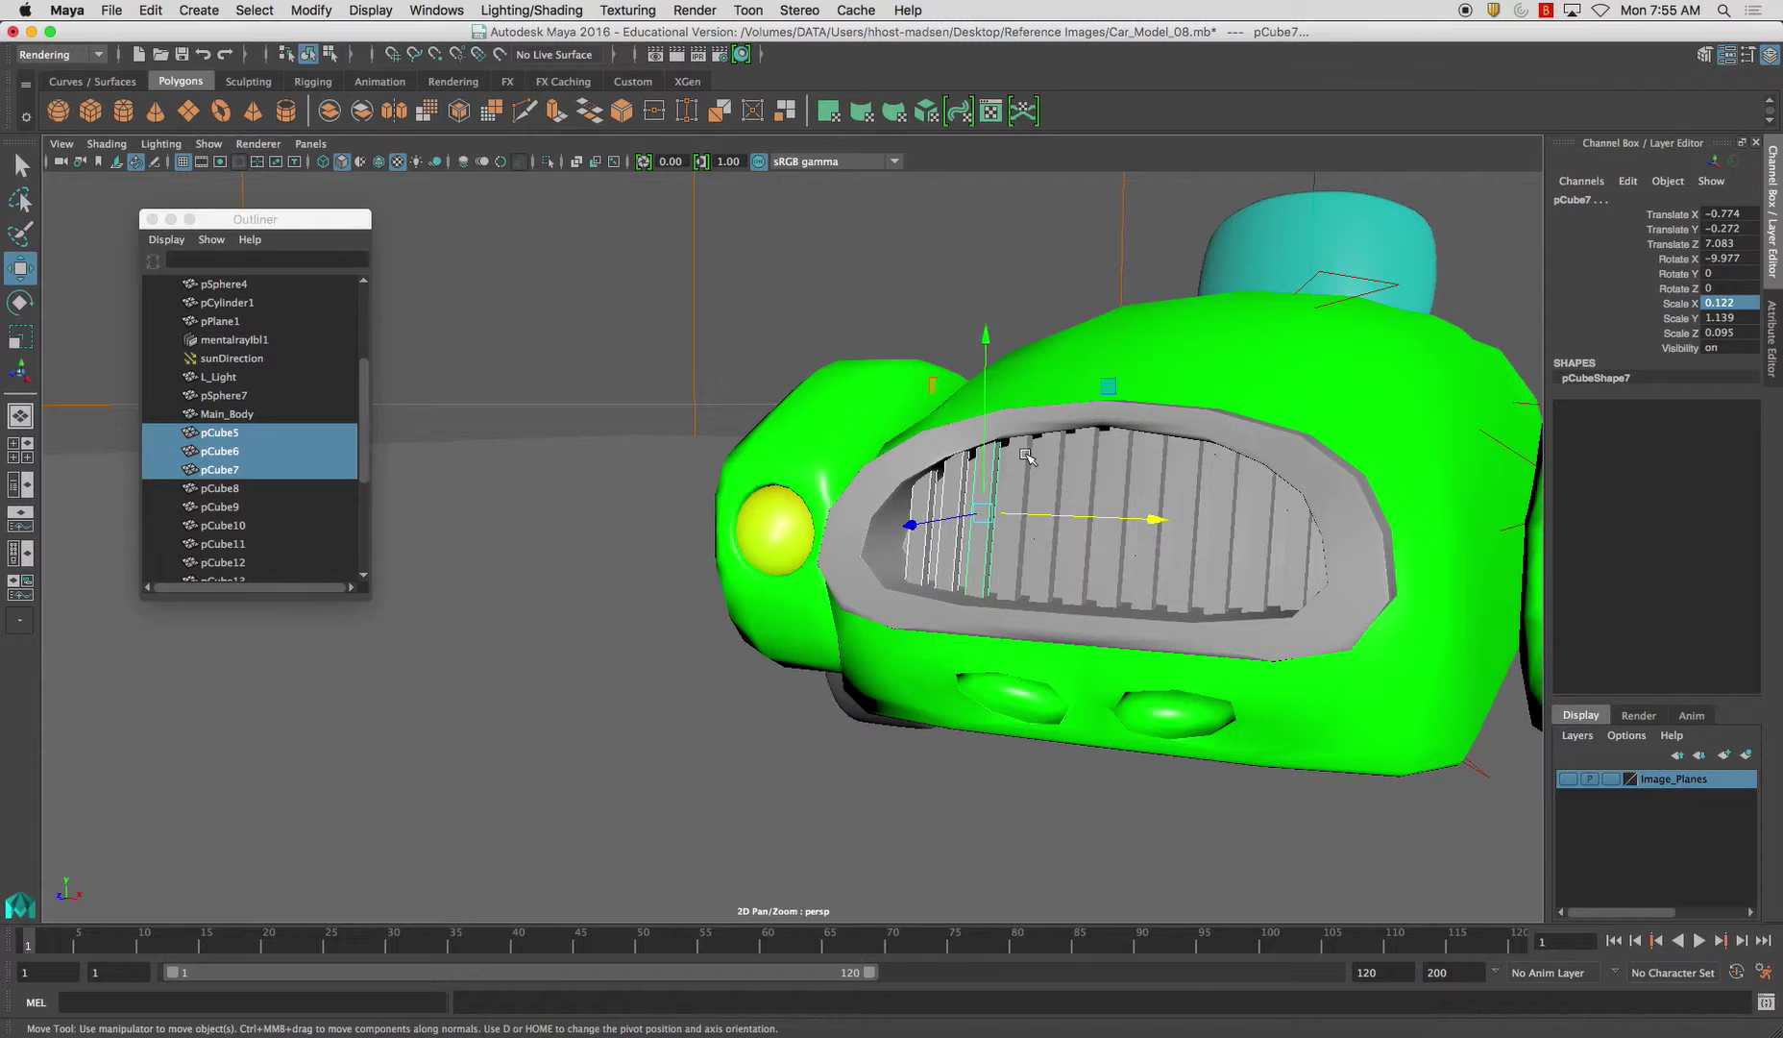
shift+click(1031, 459)
shift+click(1057, 472)
shift+click(1096, 474)
shift+click(1120, 471)
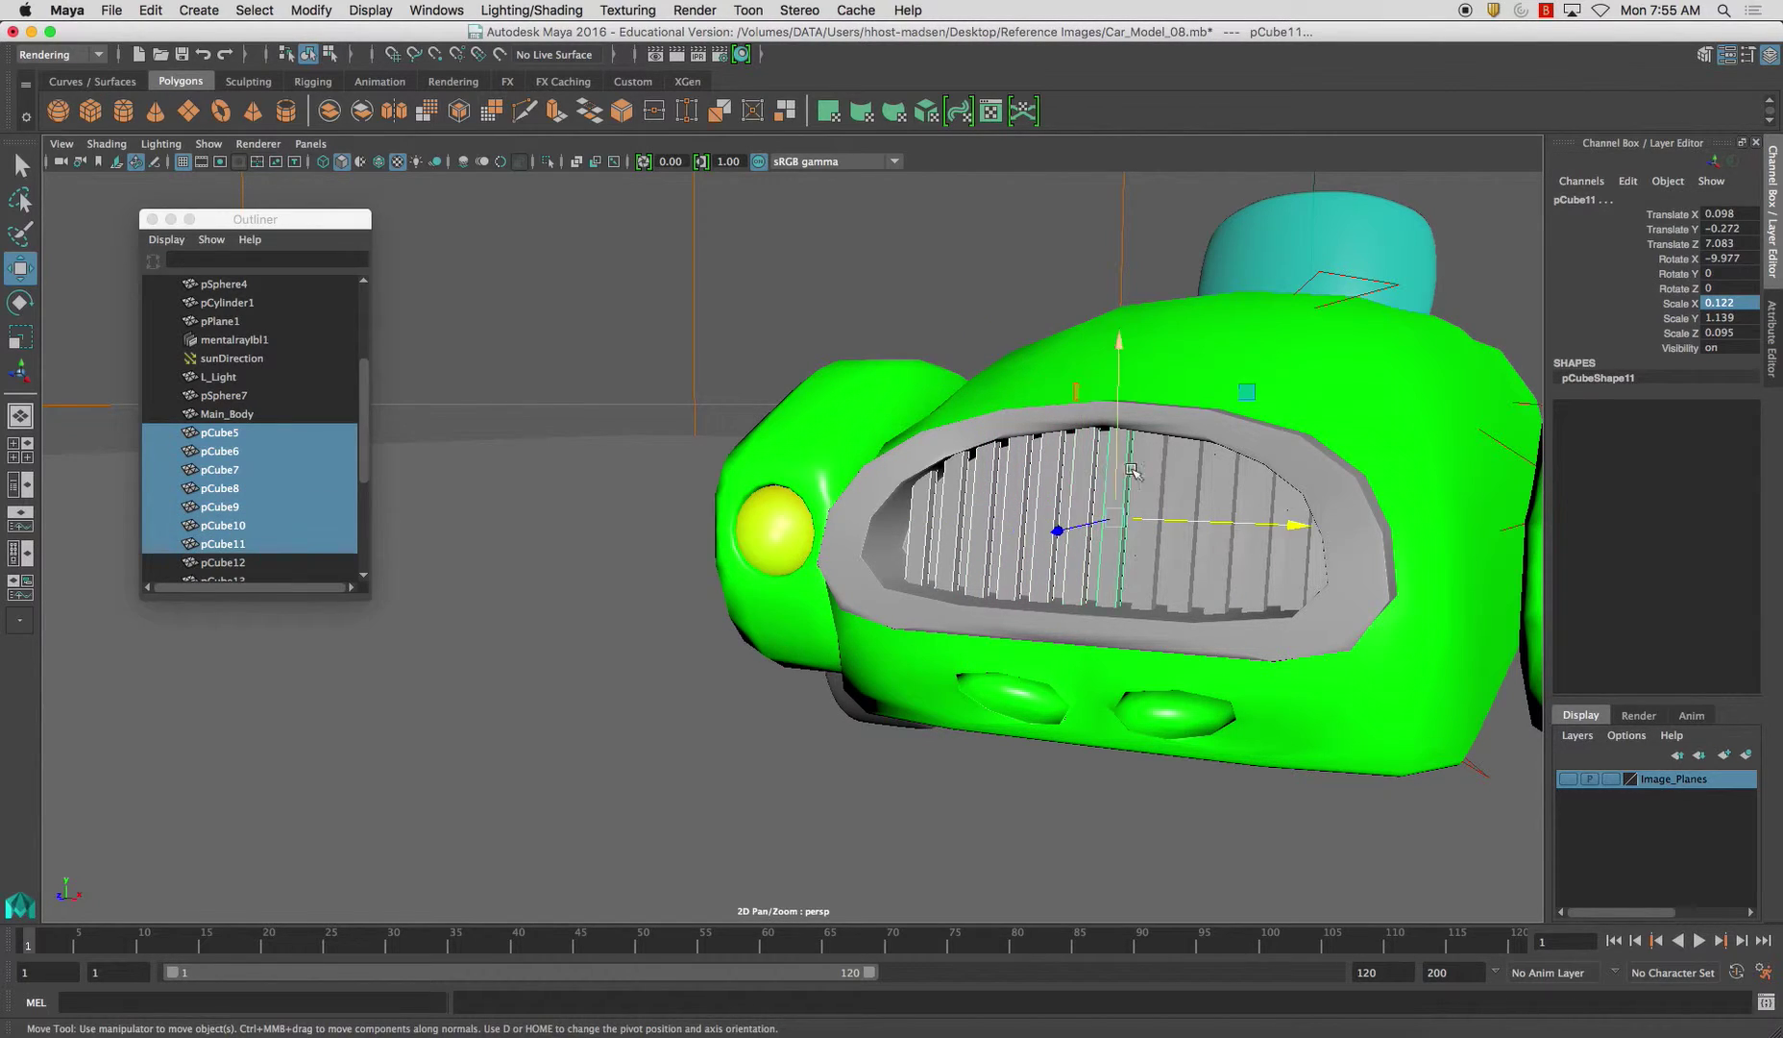
shift+click(1158, 472)
shift+click(1206, 472)
shift+click(1230, 482)
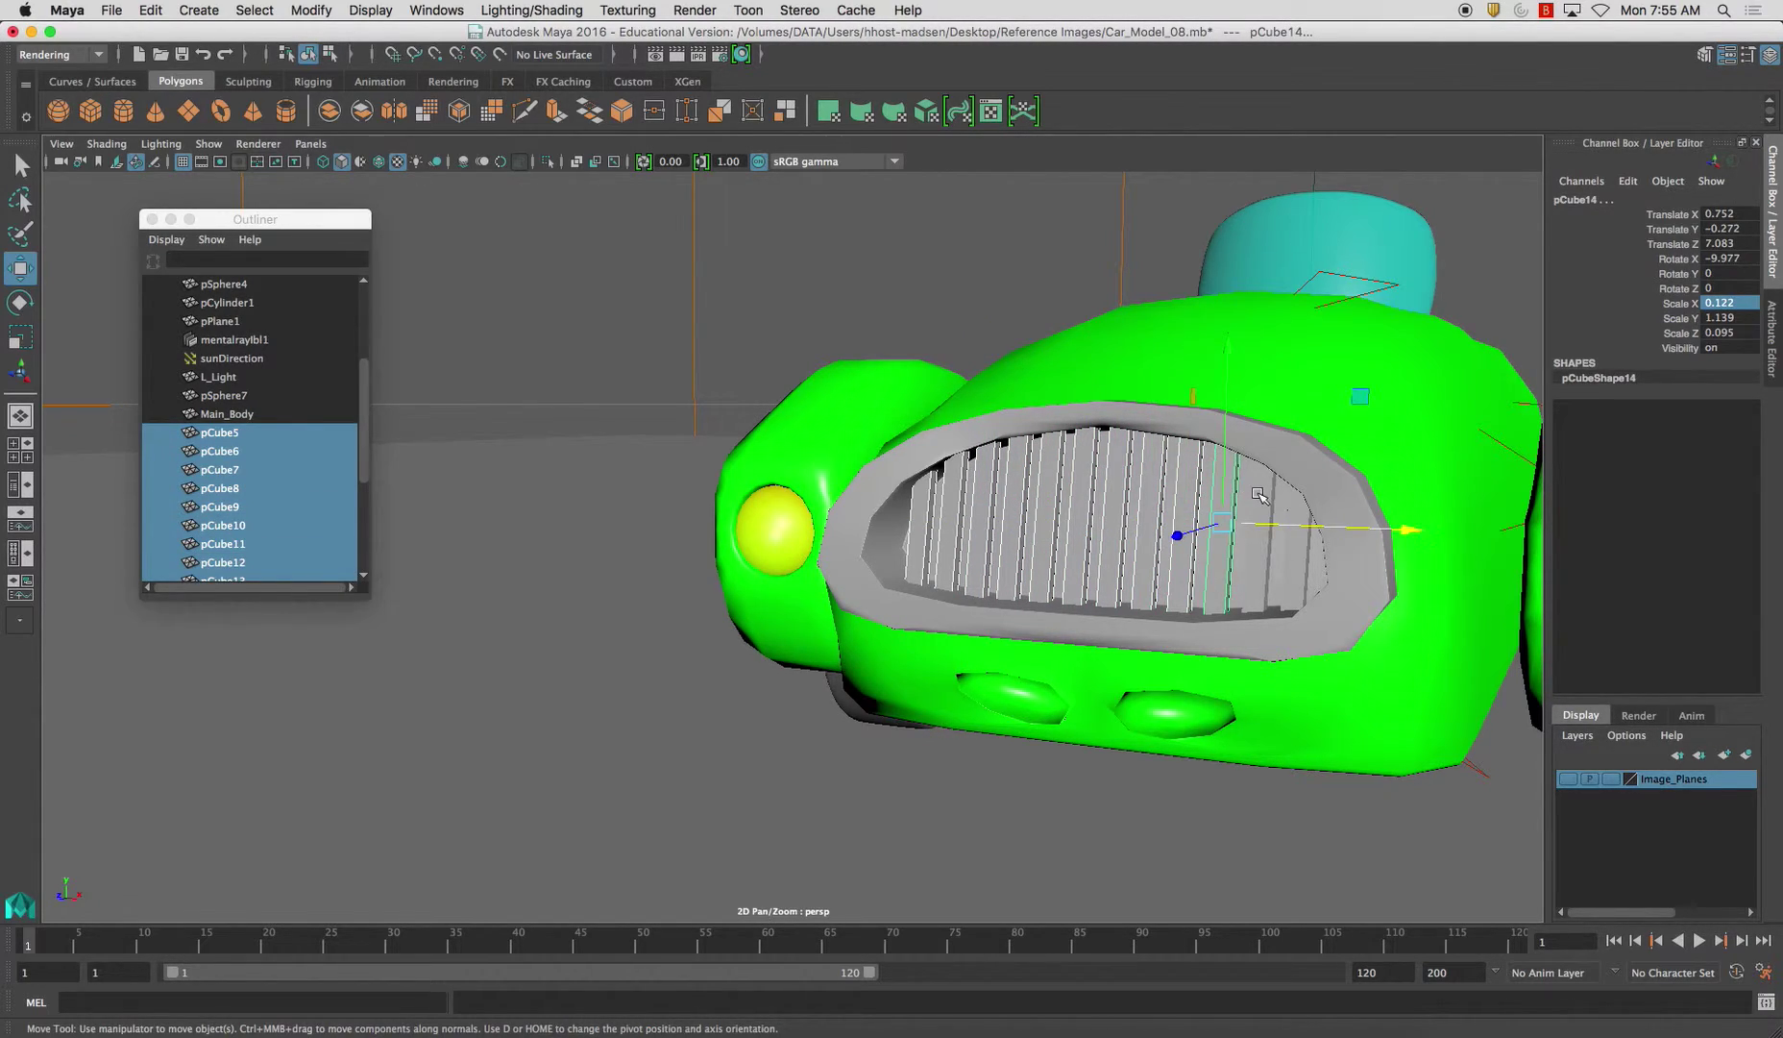
shift+click(1254, 495)
shift+click(1280, 507)
alt+drag(1280, 506, 1113, 473)
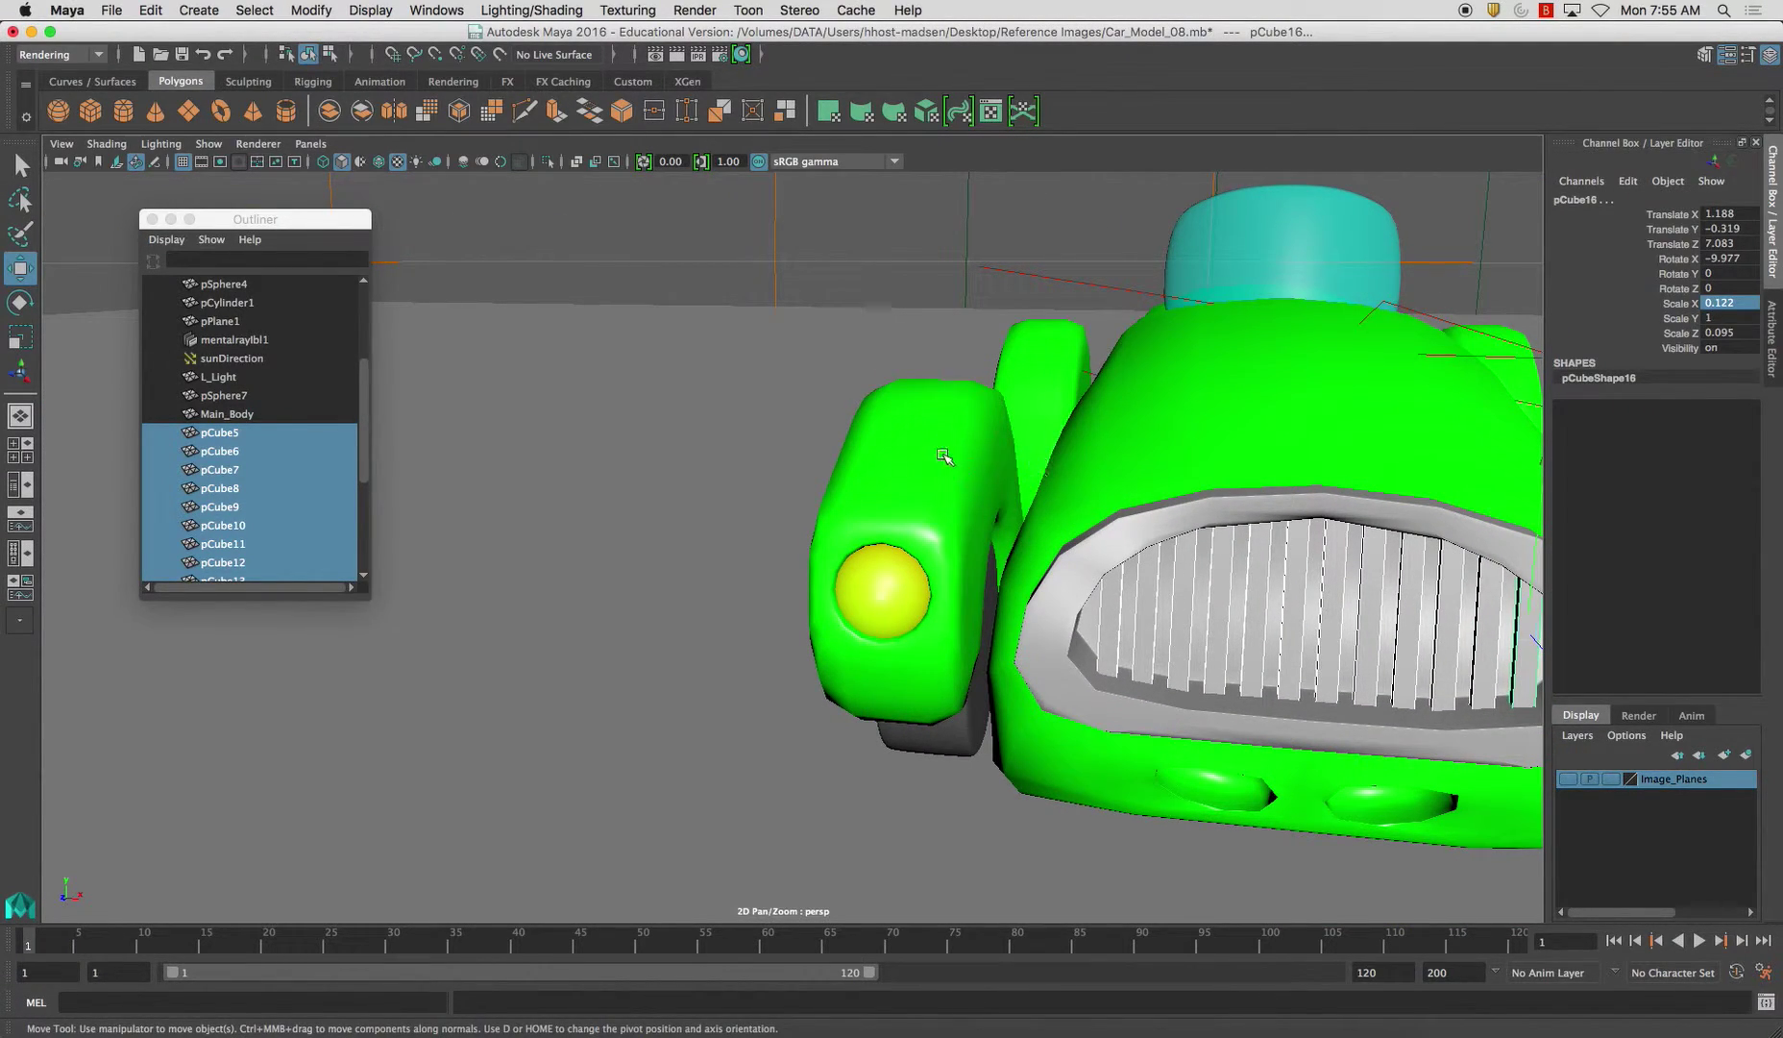
alt+drag(946, 458, 848, 411)
key(ctrl+g)
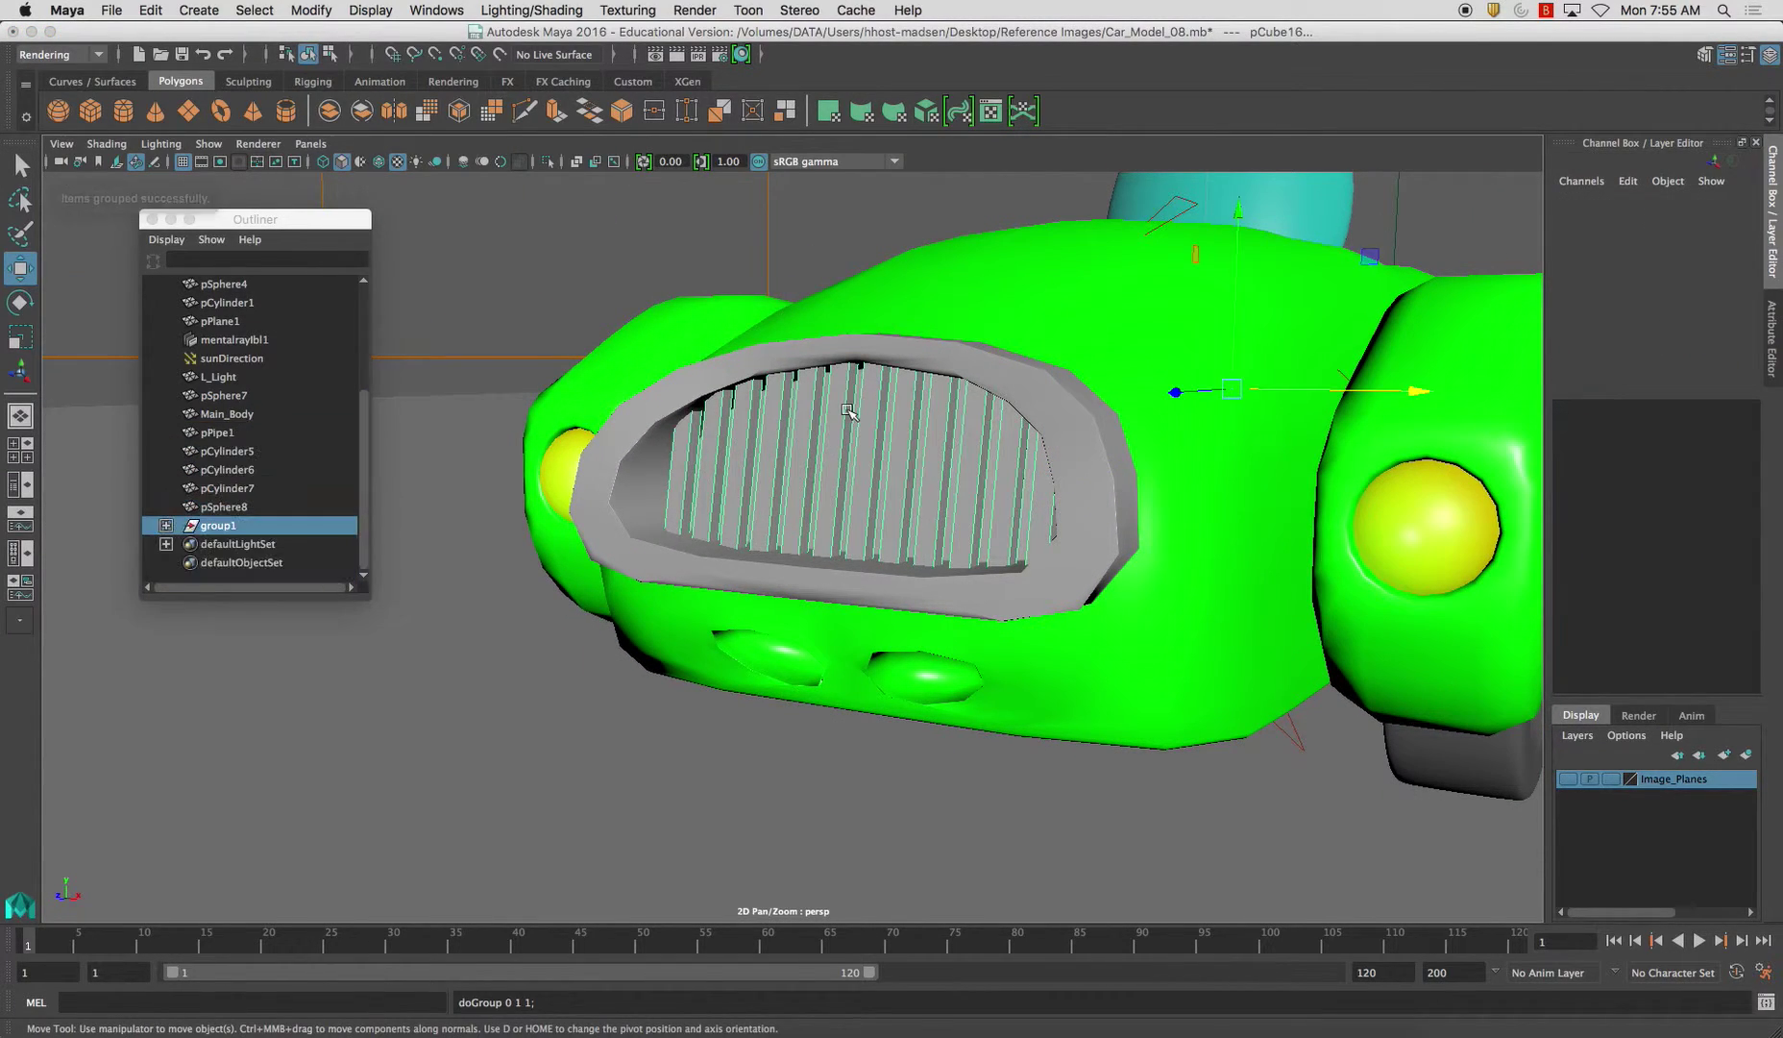
- Rename the new group of grille slats as Front_Grill
click(1579, 203)
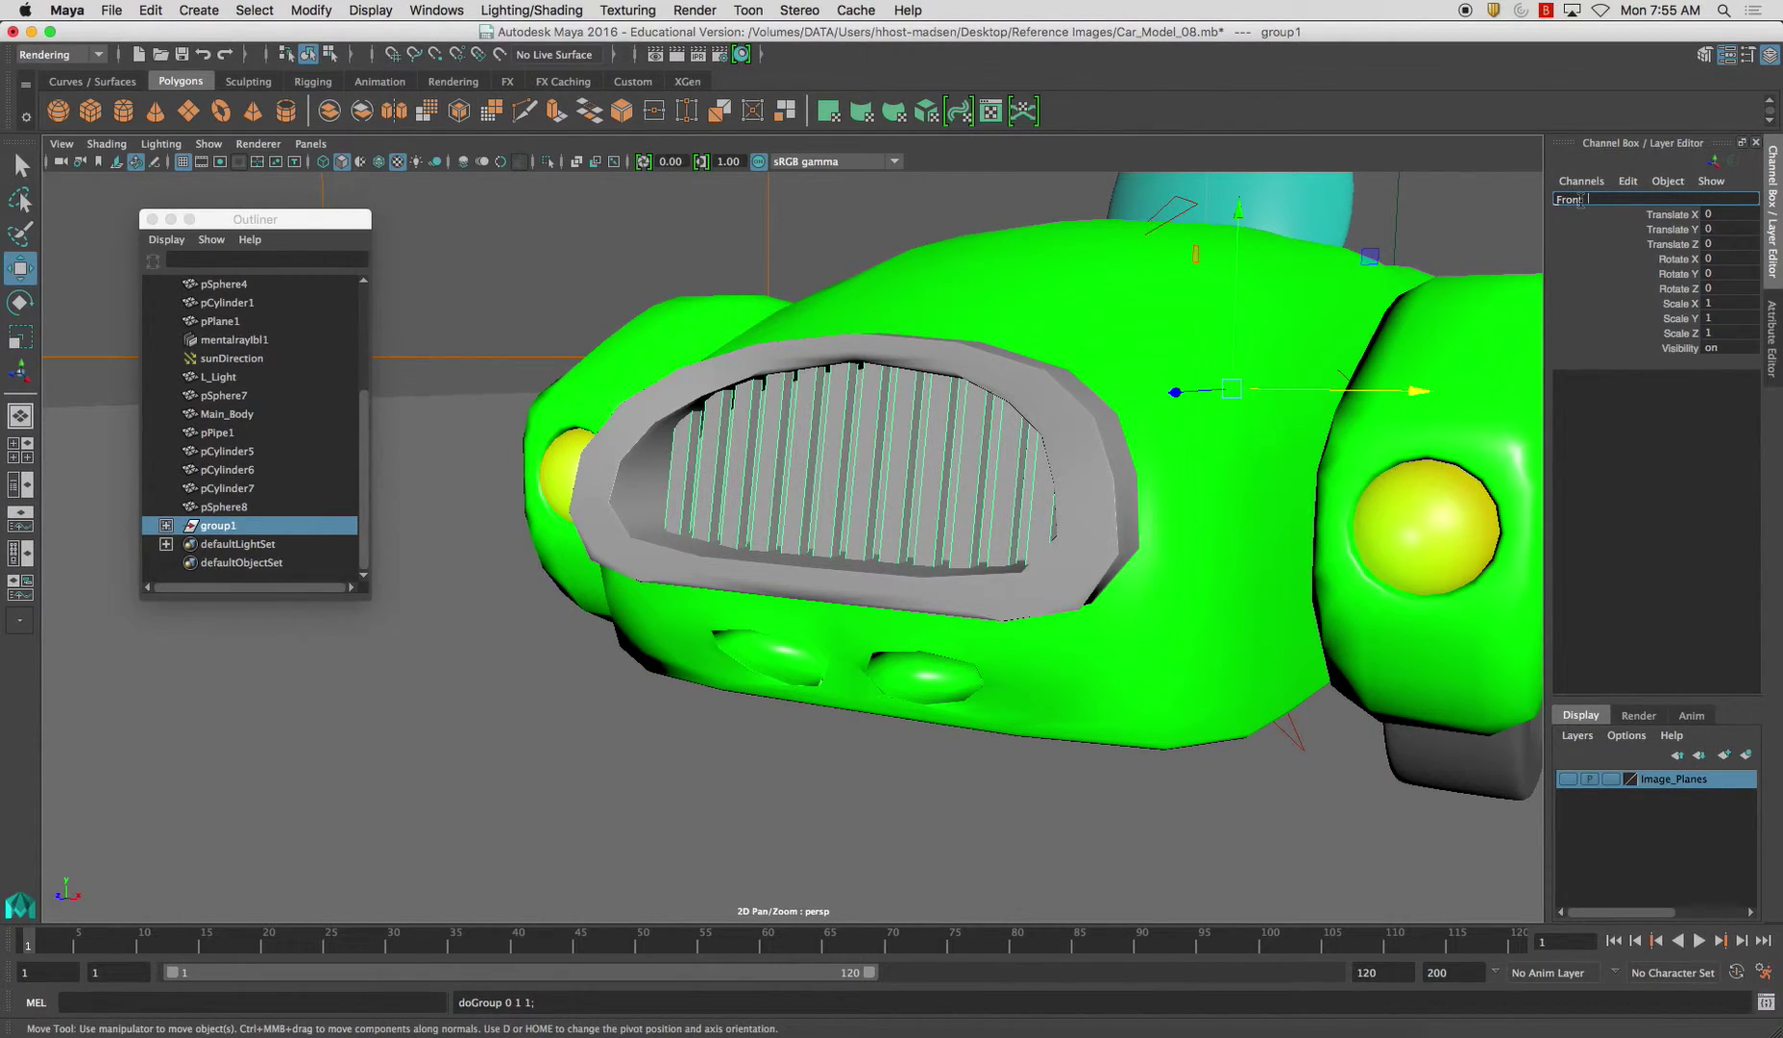
text(Front_Grill)
key(Return)
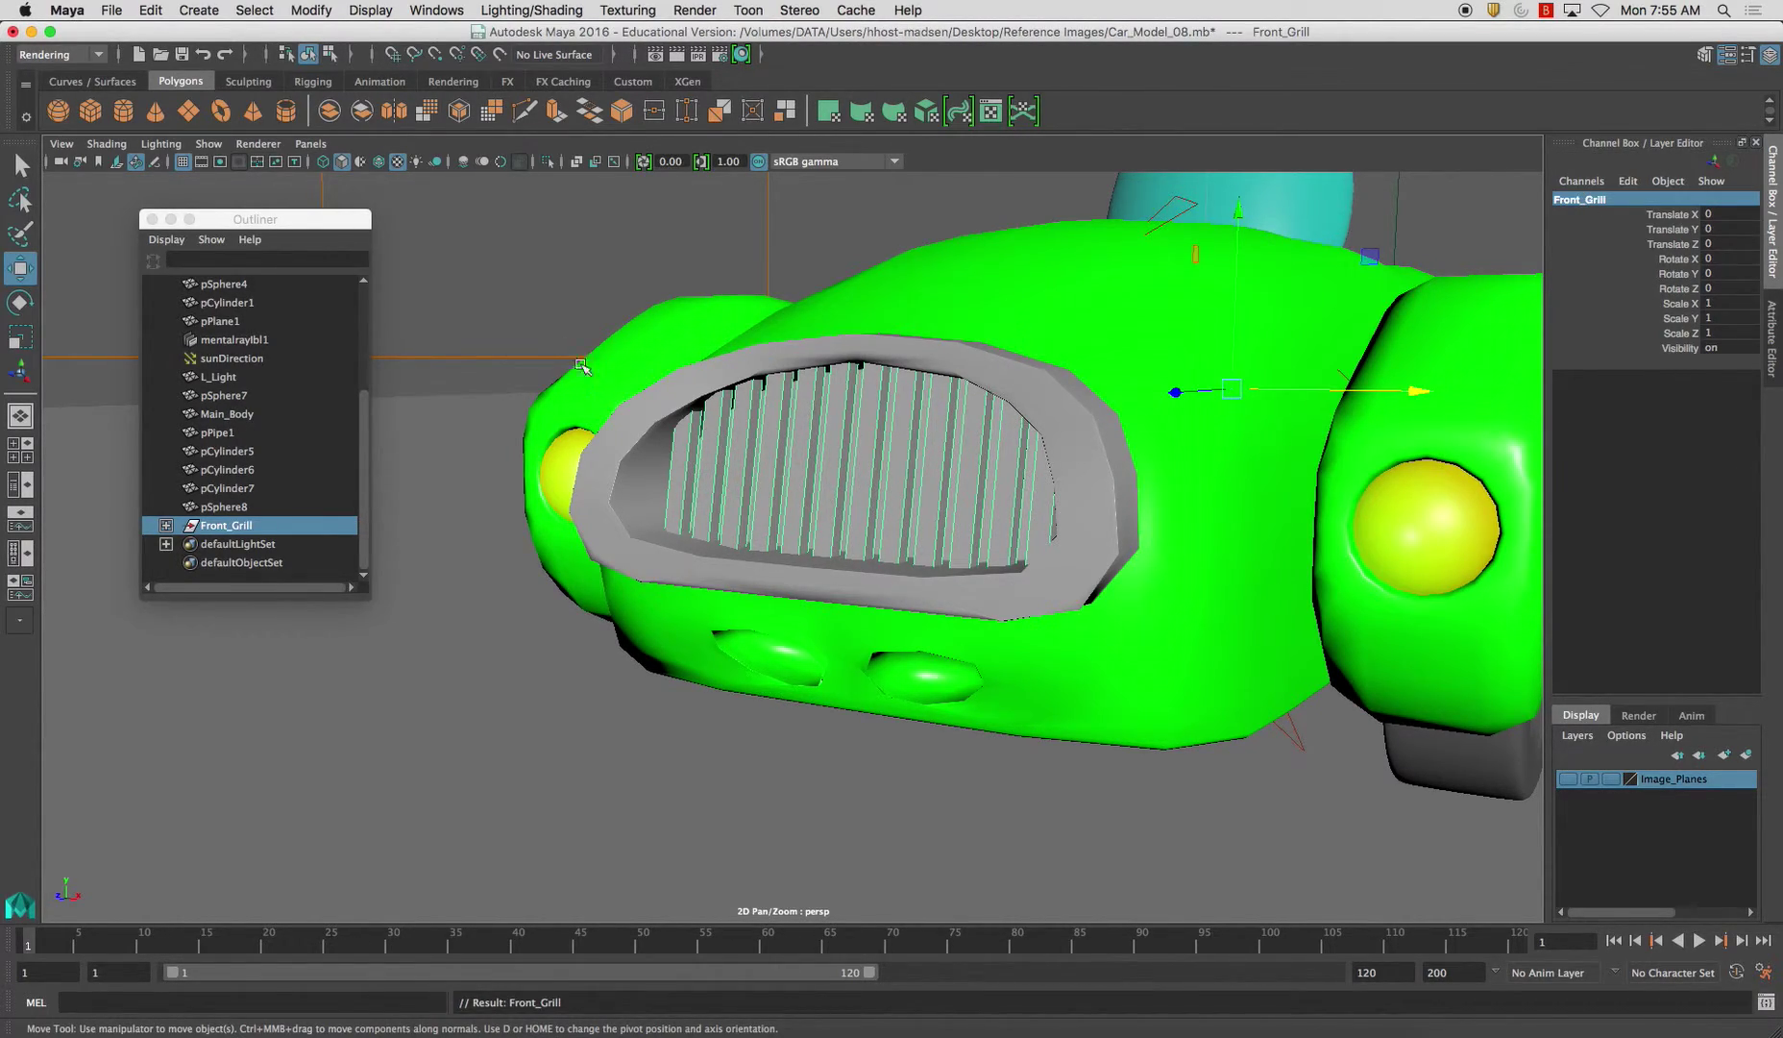
- Rename the car's right fender, pSphere8, as R_Fender
click(208, 507)
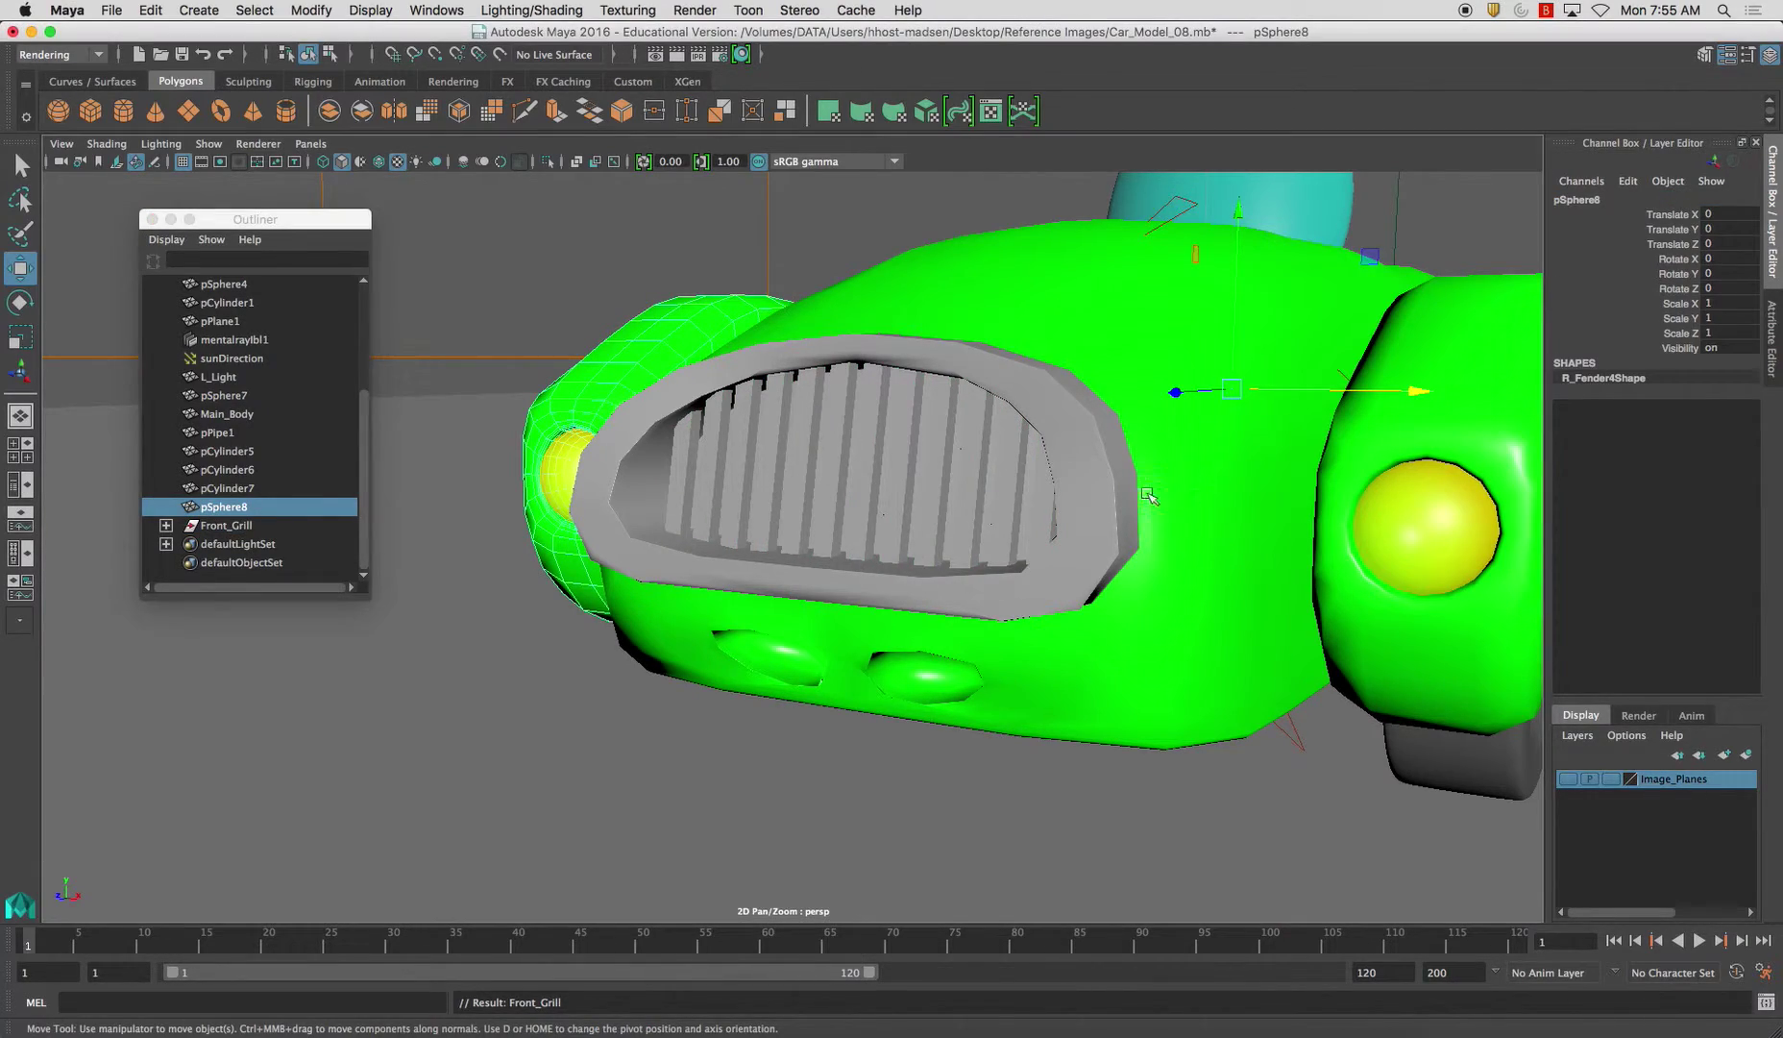
alt+drag(1150, 496, 1537, 461)
click(1597, 199)
text(R_Fender)
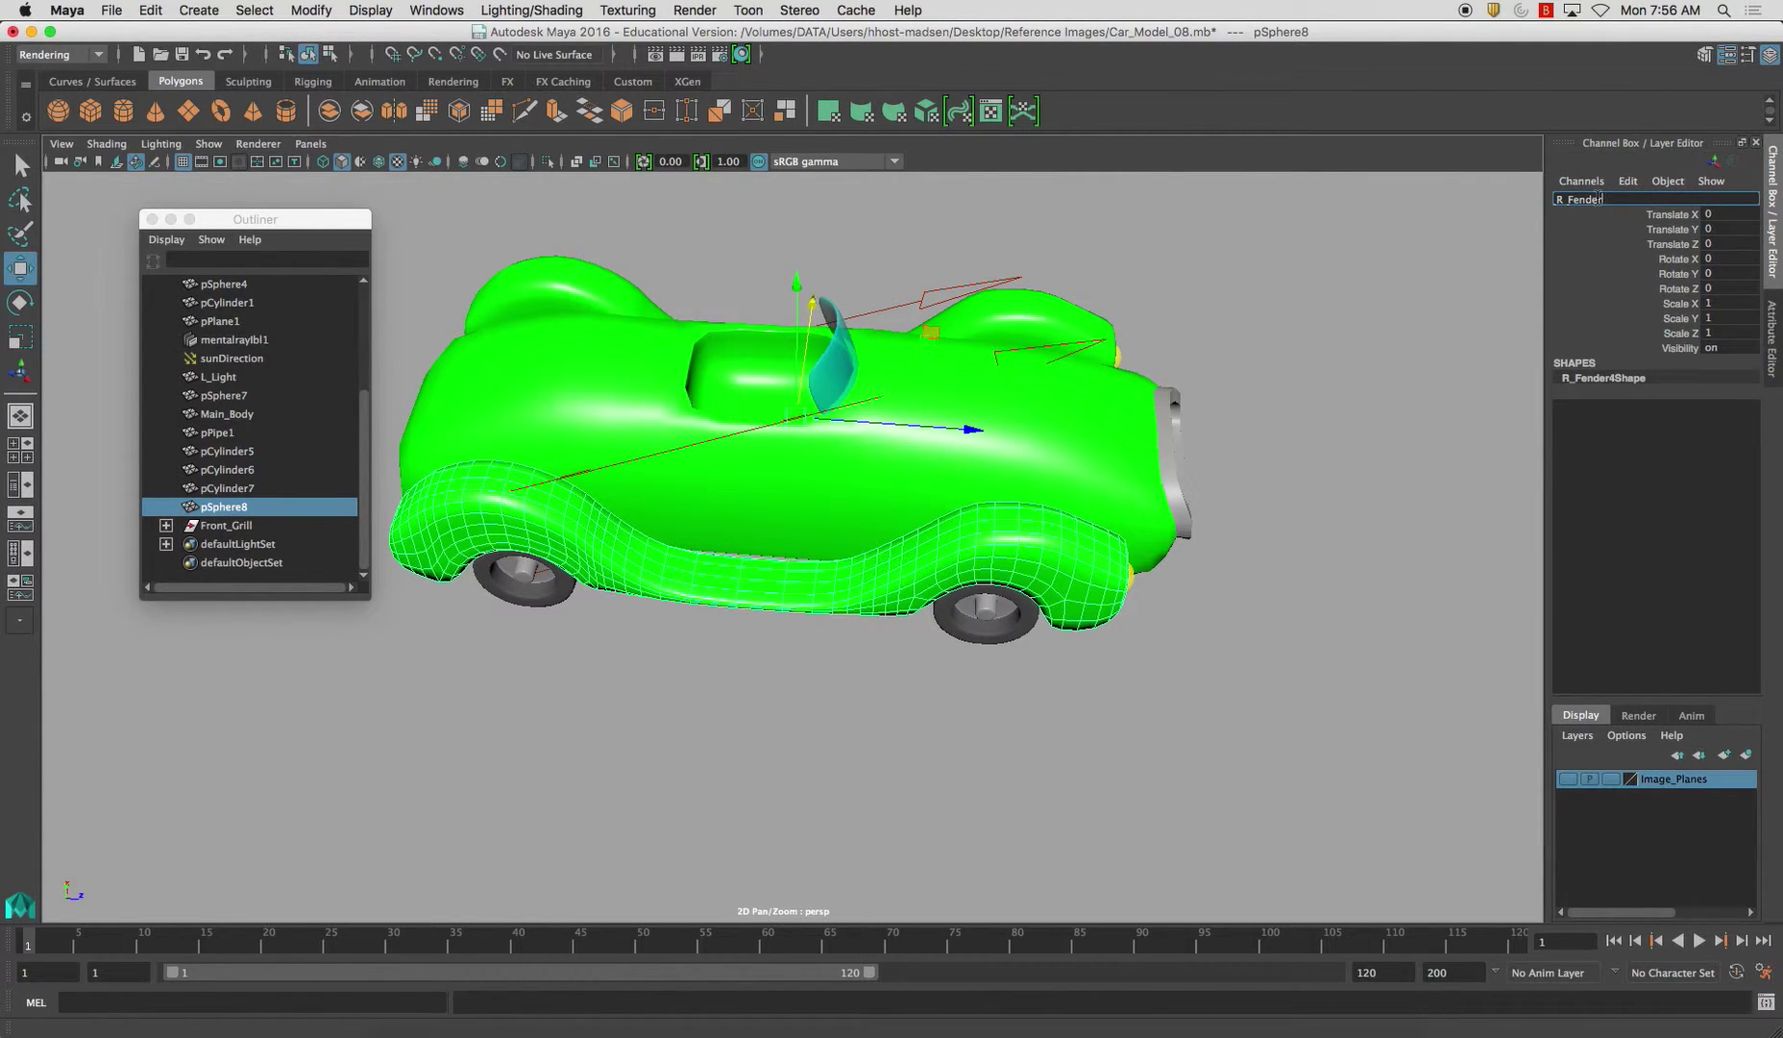
key(Return)
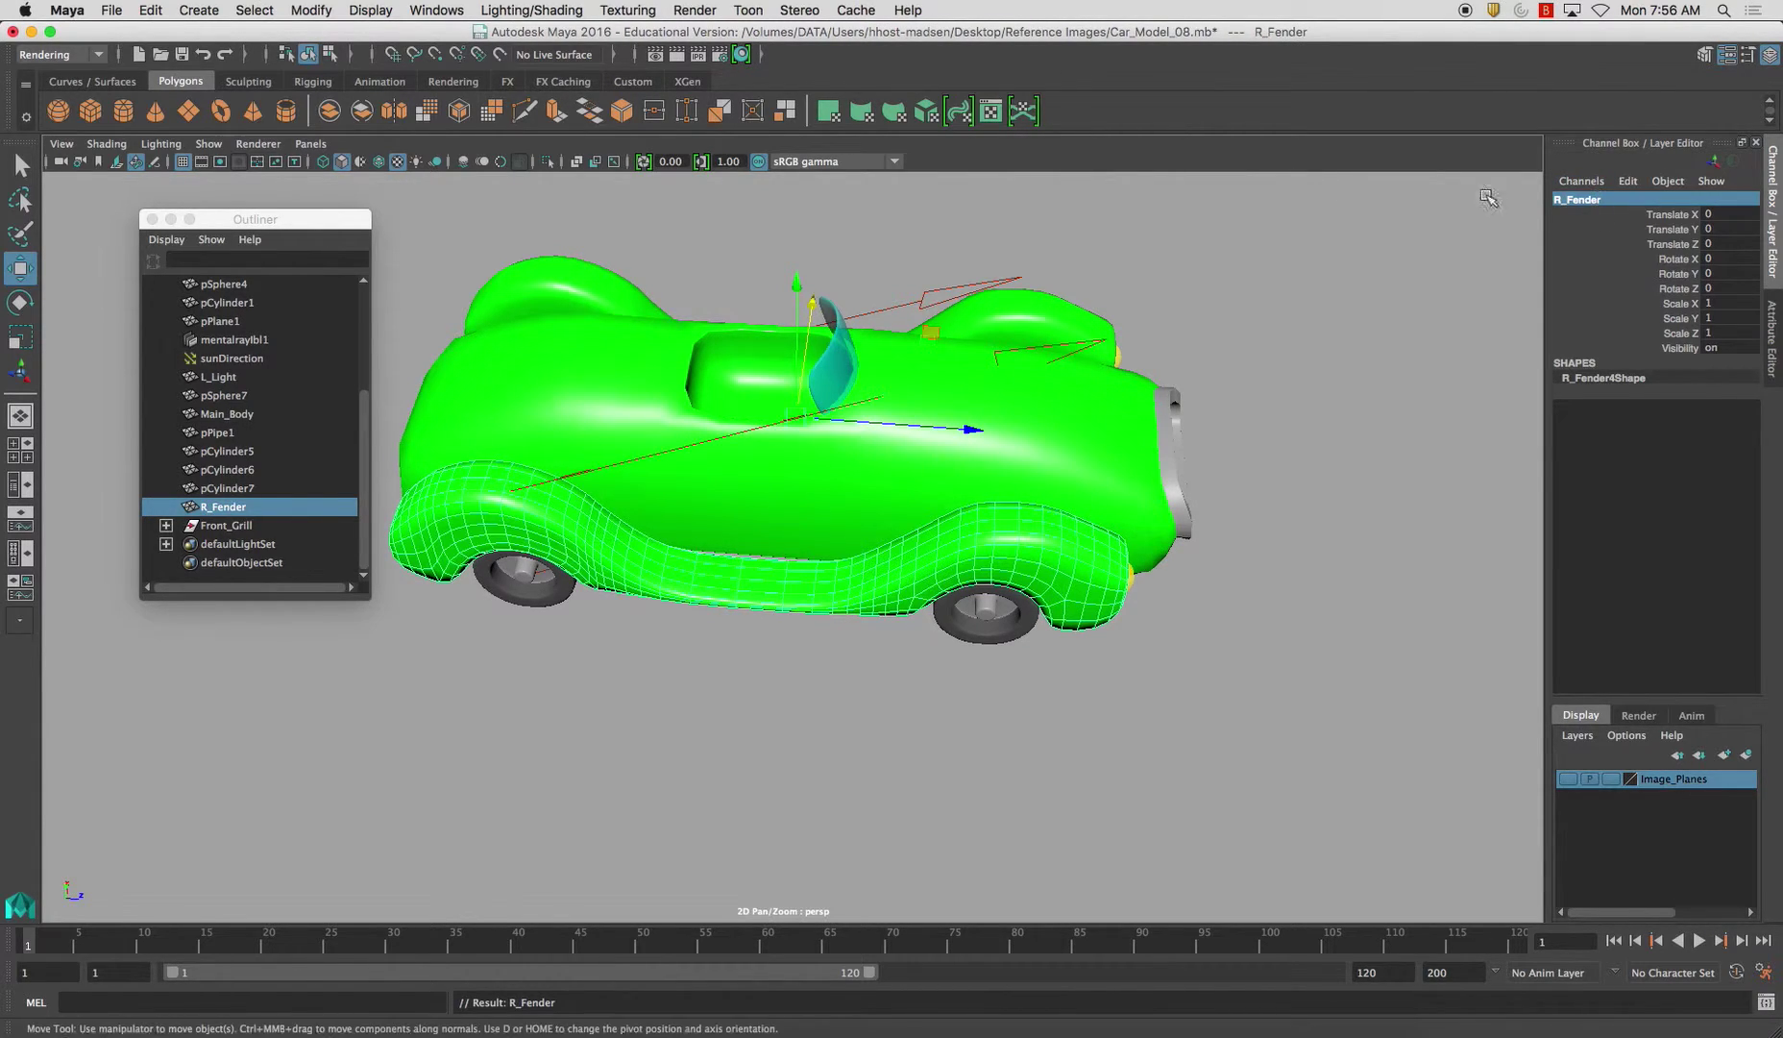
- Rename the rear right wheel, pCylinder7, as RR_Wheel
click(227, 488)
alt+drag(673, 500, 375, 403)
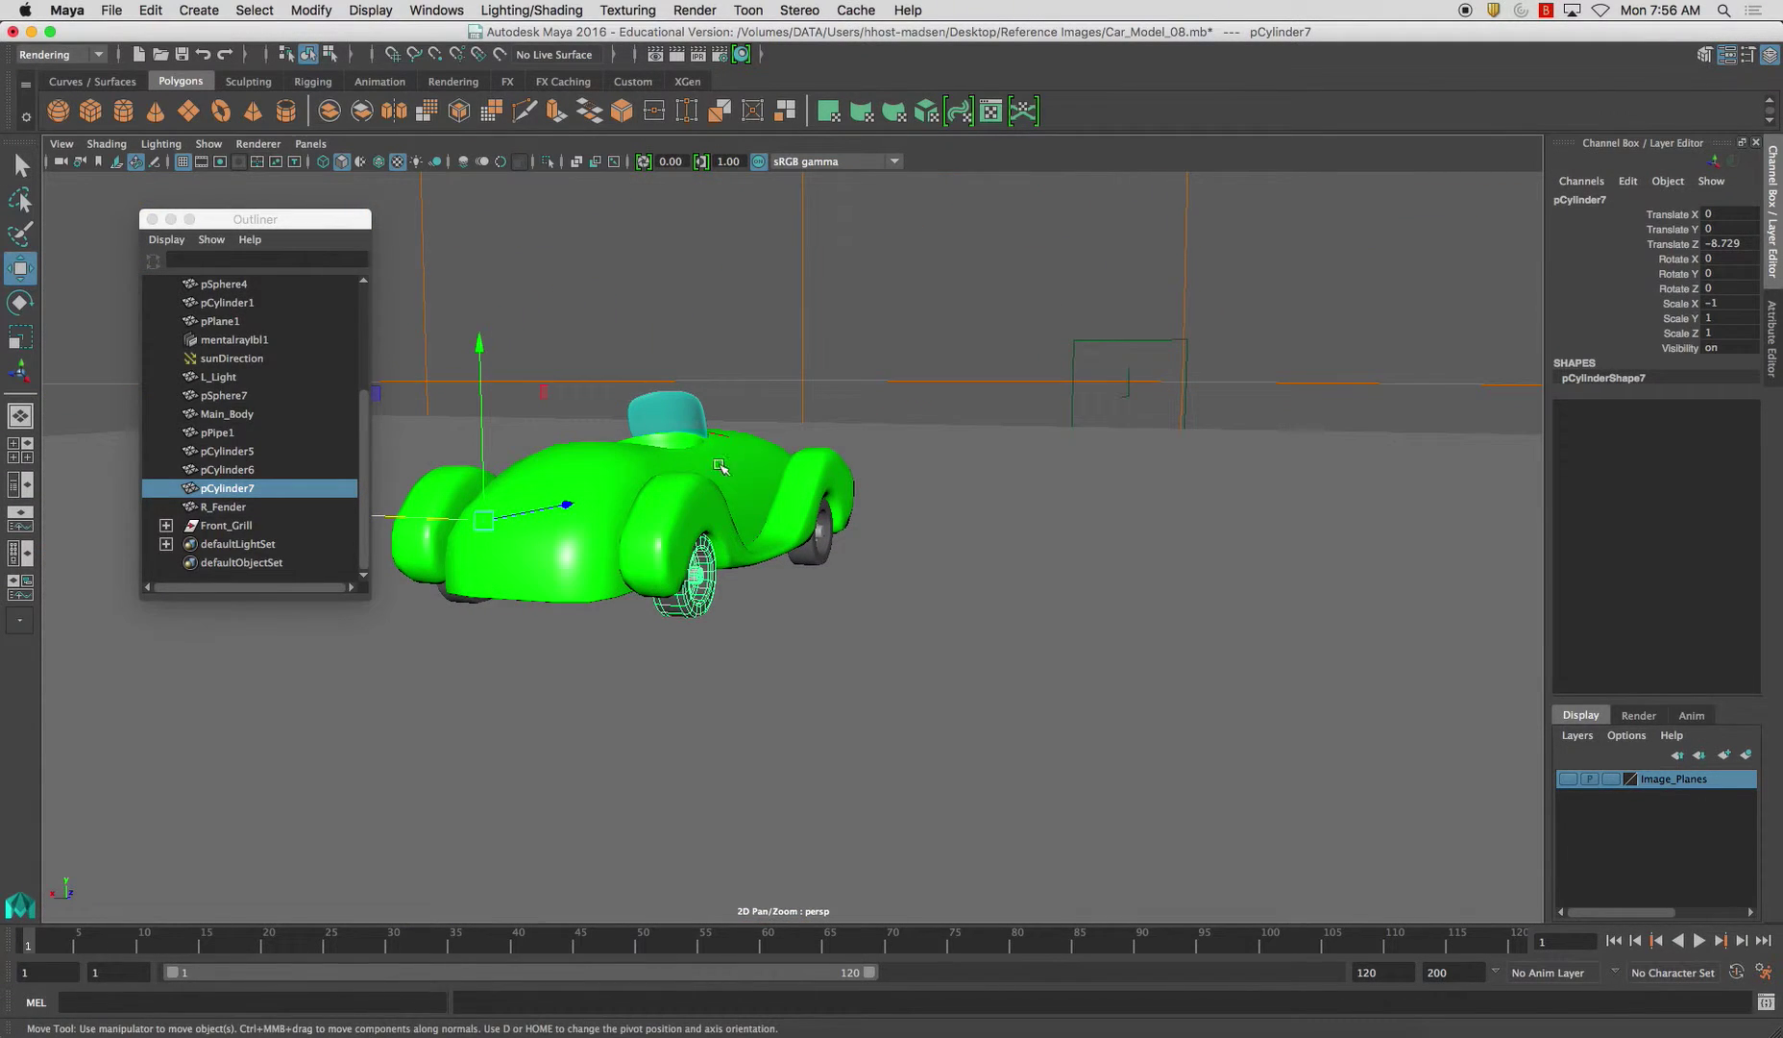
double_click(1585, 199)
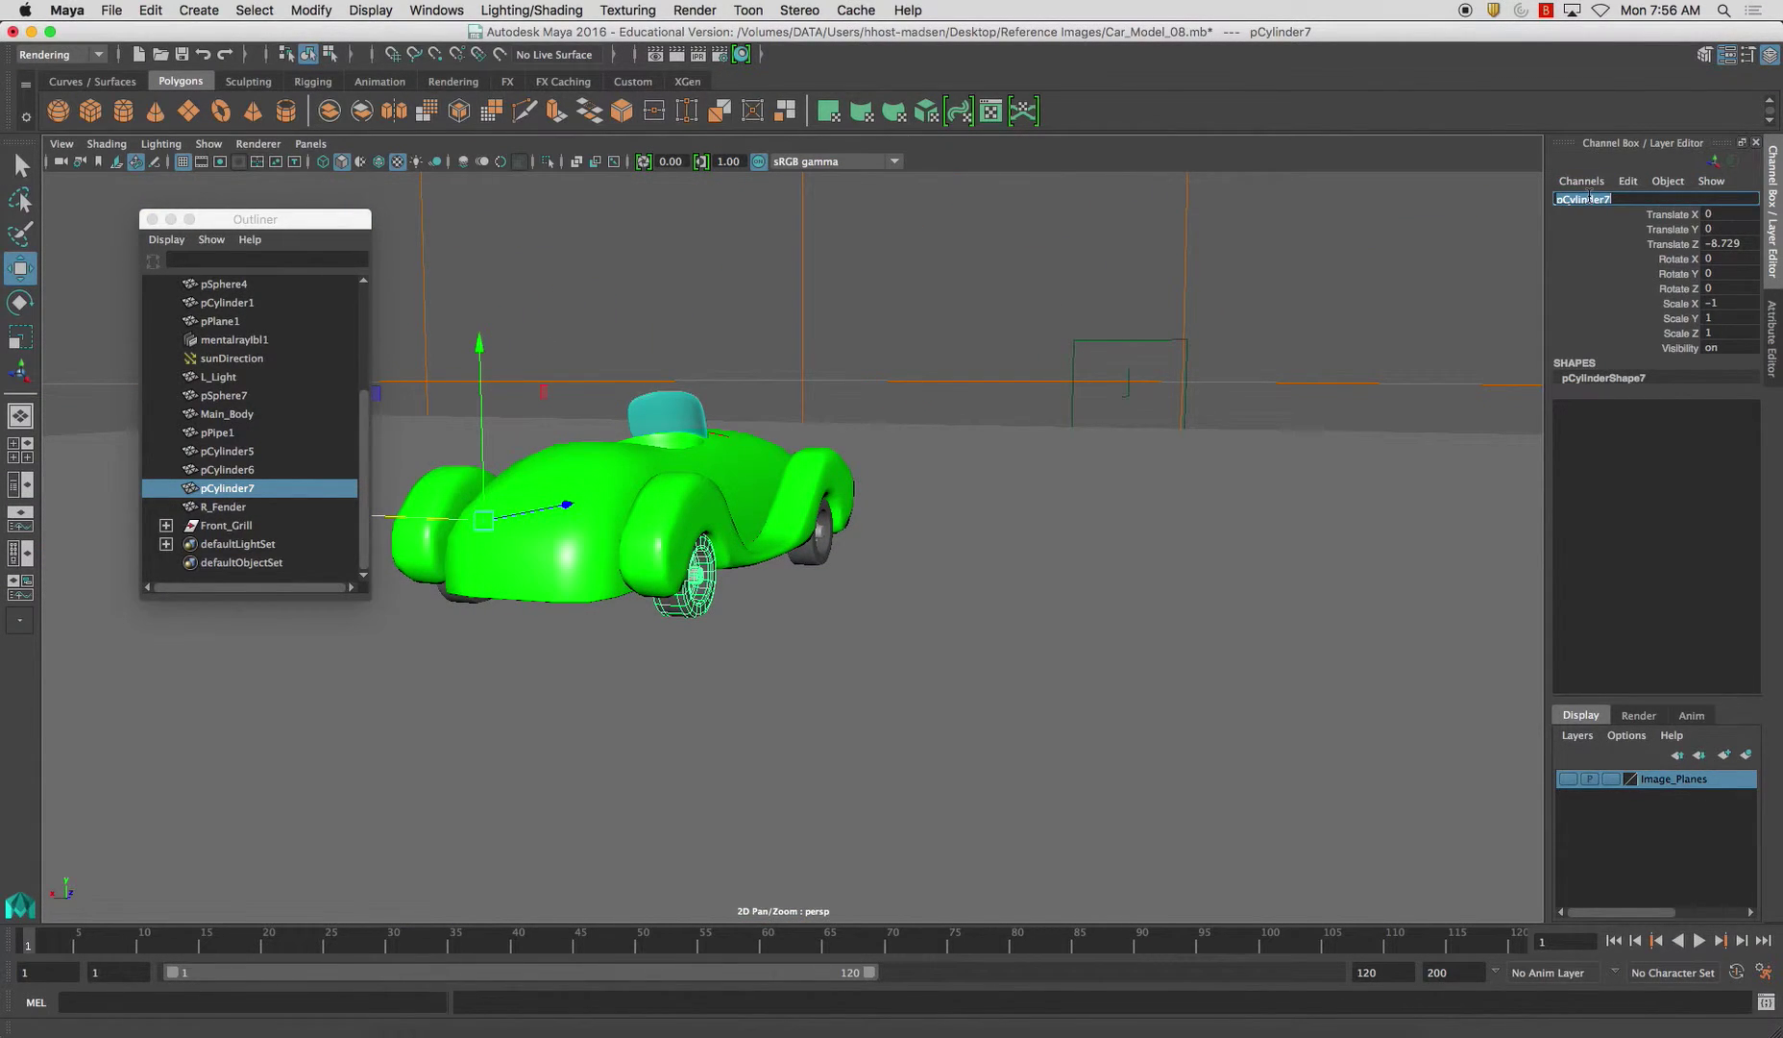
text(RR_Wheel)
key(Return)
- Rename the rear left wheel, pCylinder6, as RL_Wheel
alt+drag(1007, 457, 1207, 419)
click(839, 630)
click(822, 615)
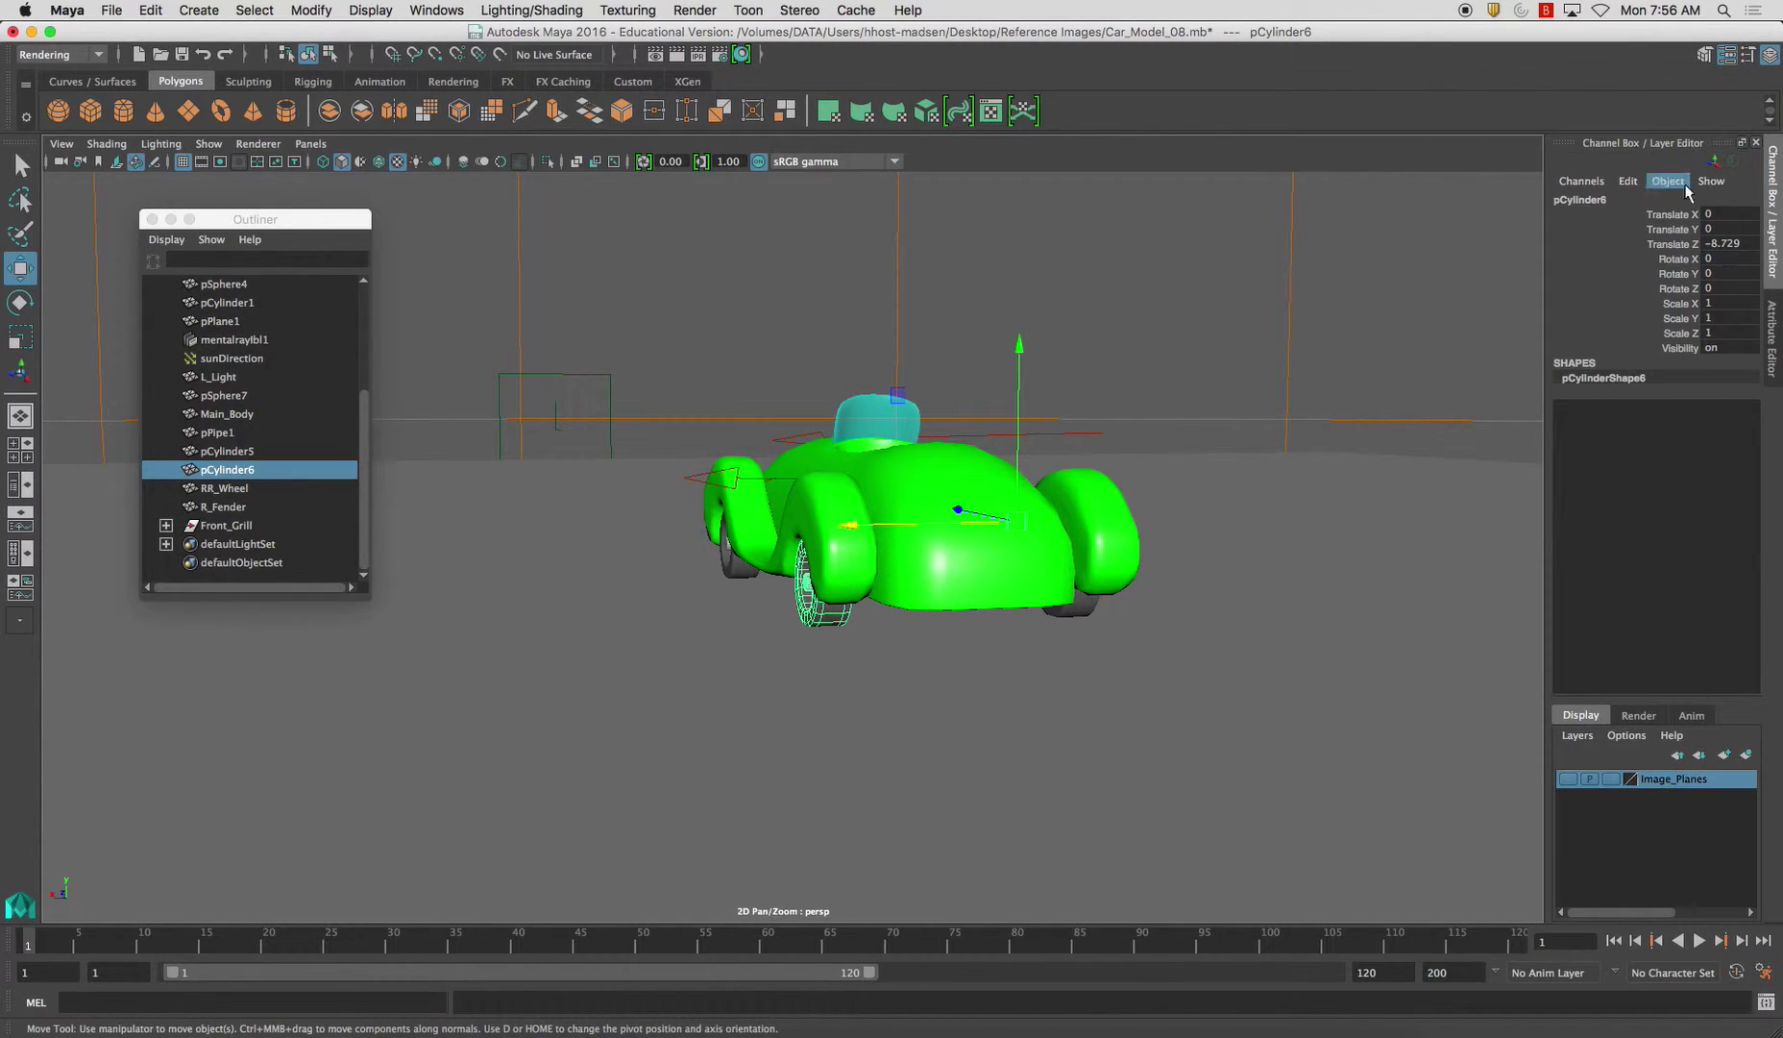
click(1600, 199)
text(RL)
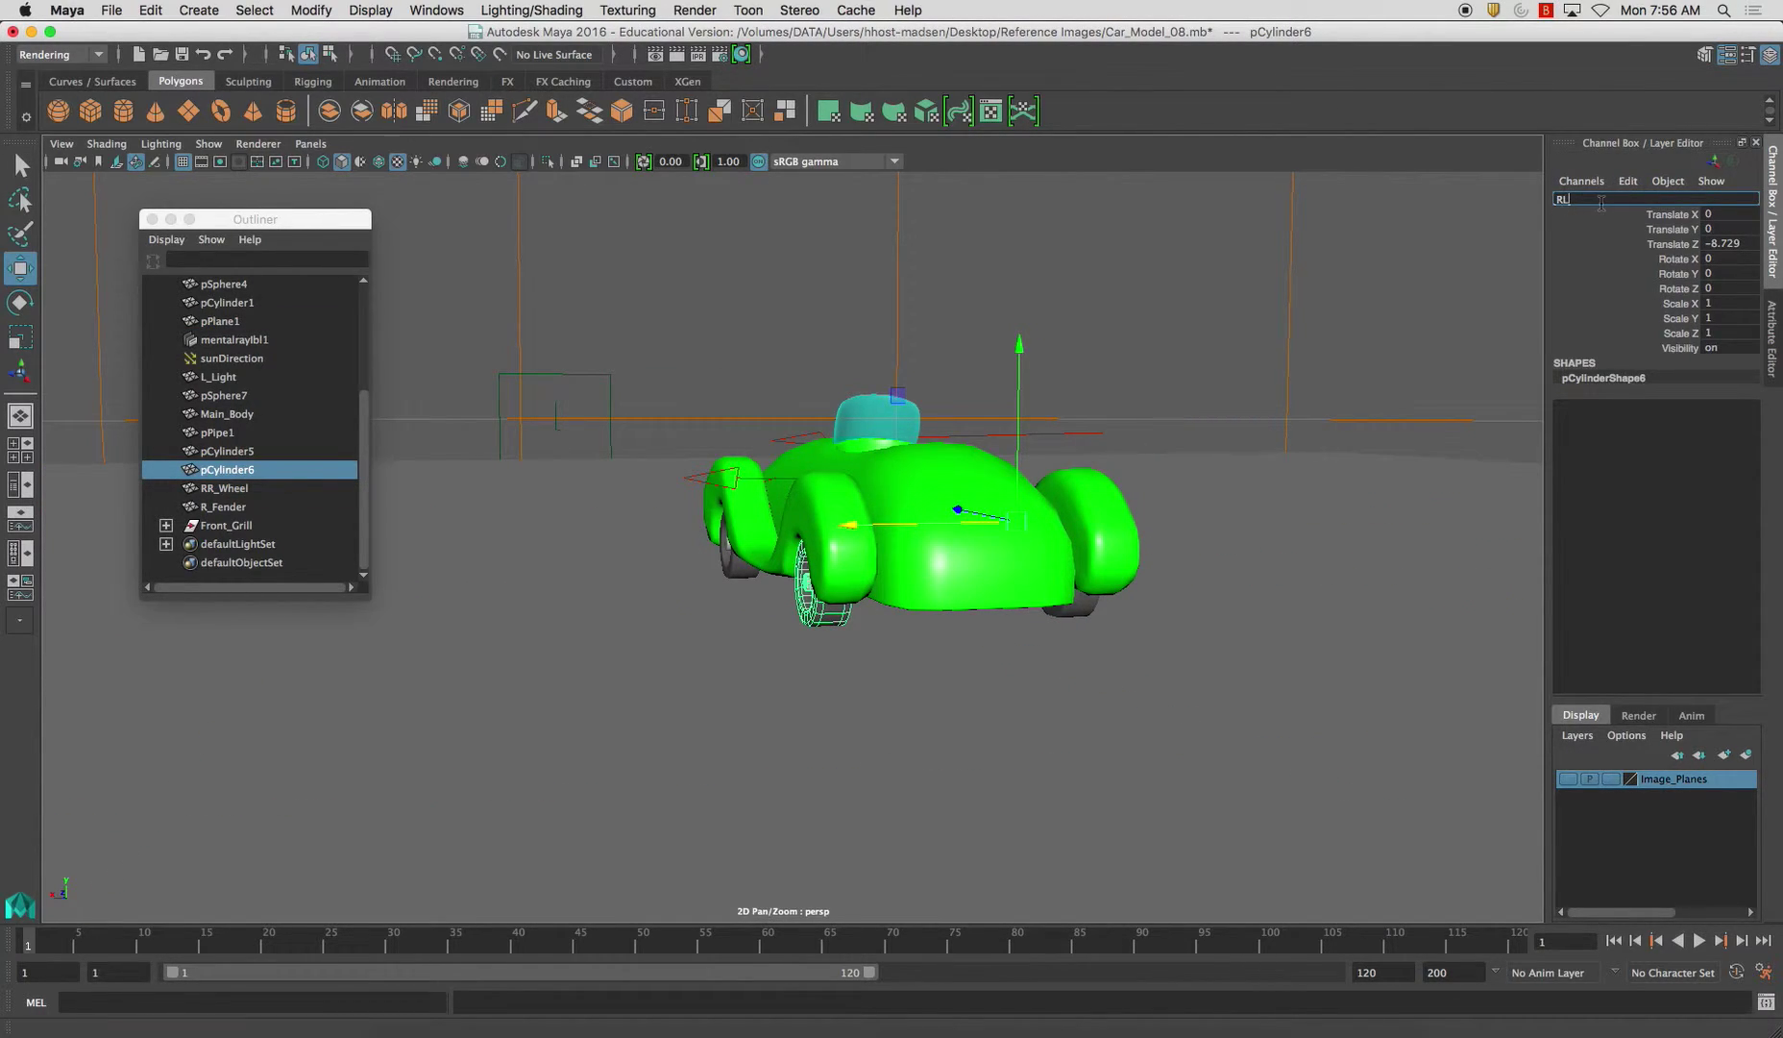
text(_Wheel)
key(Return)
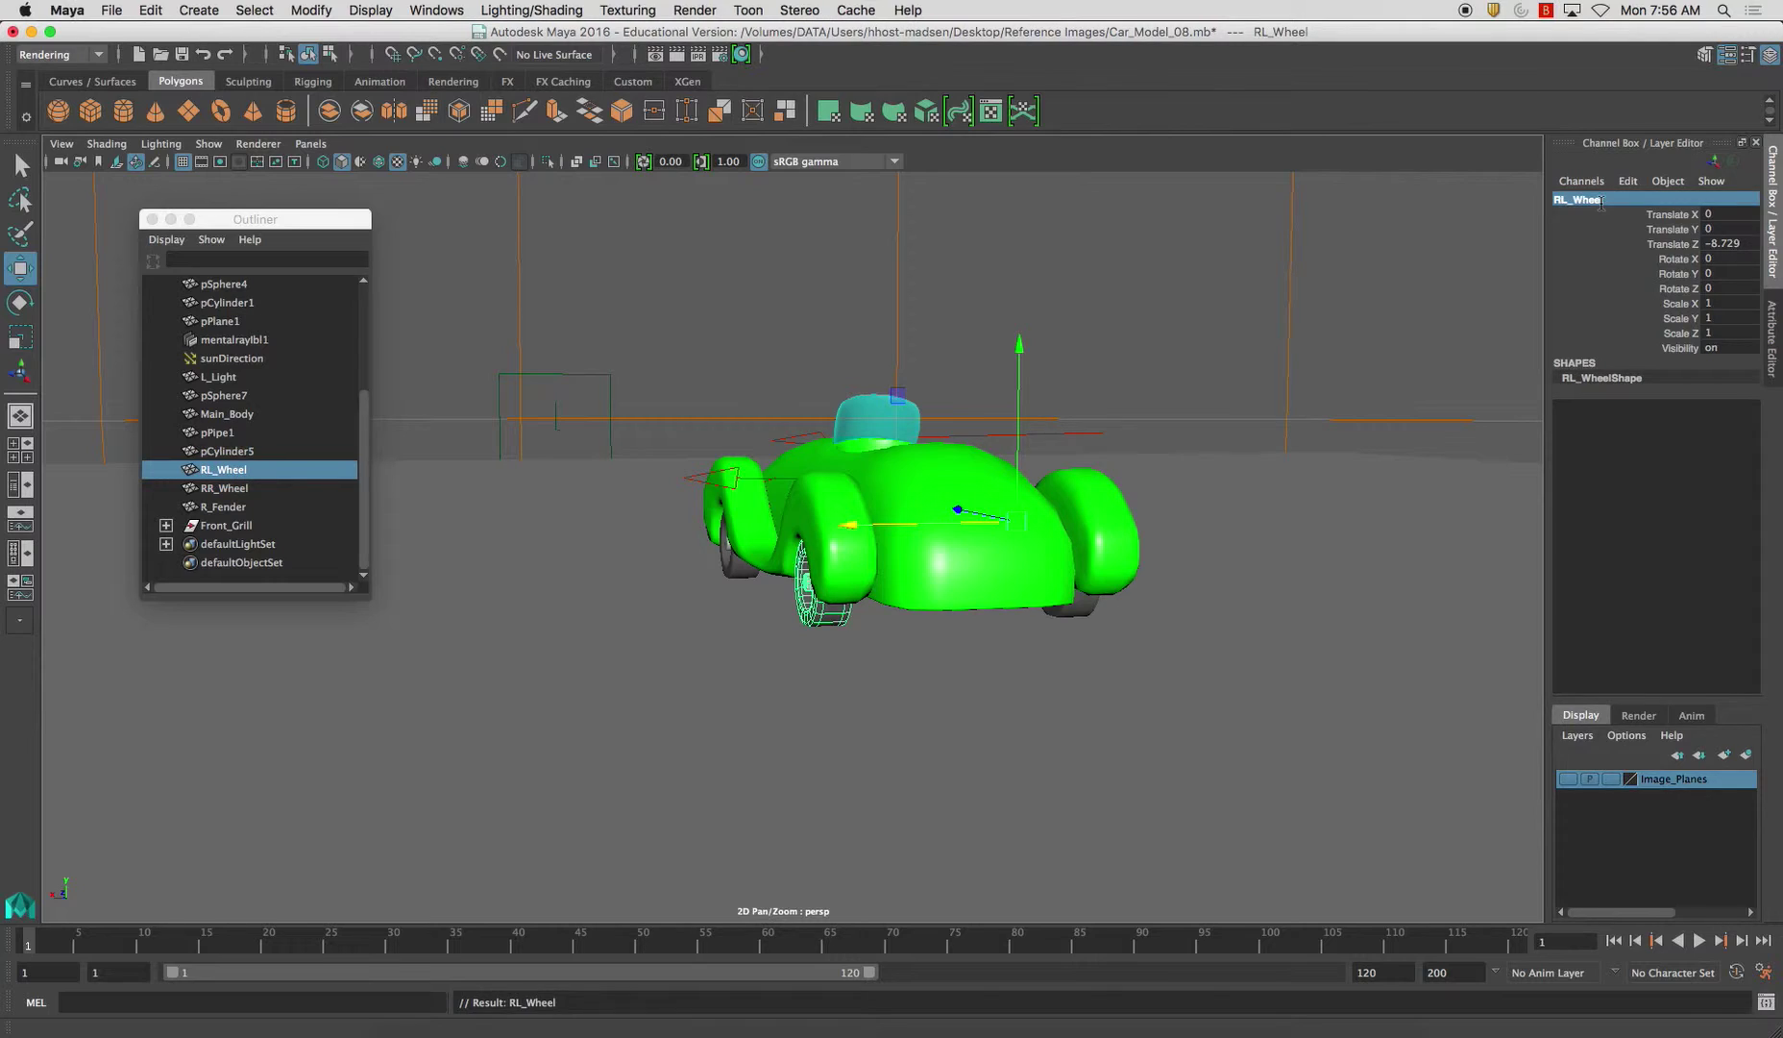
- Rename the front left wheel, pCylinder1, as FL_Wheel
click(737, 555)
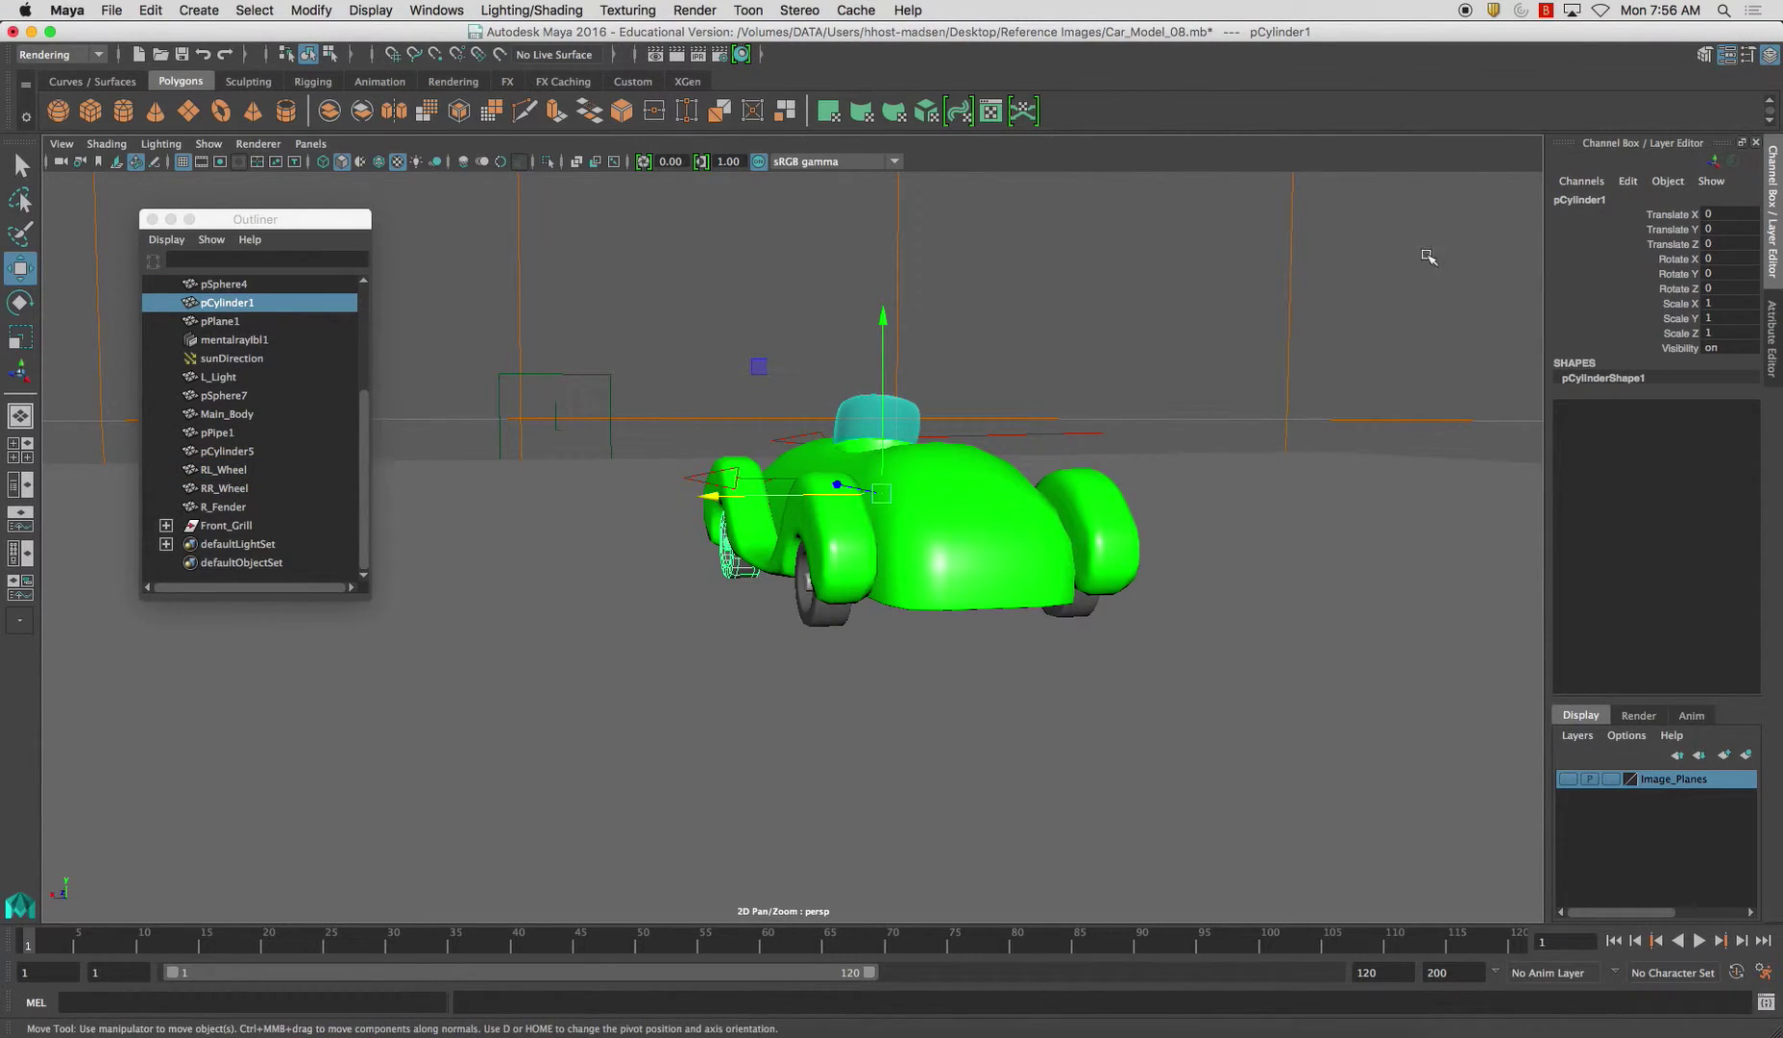
click(1612, 199)
text(R)
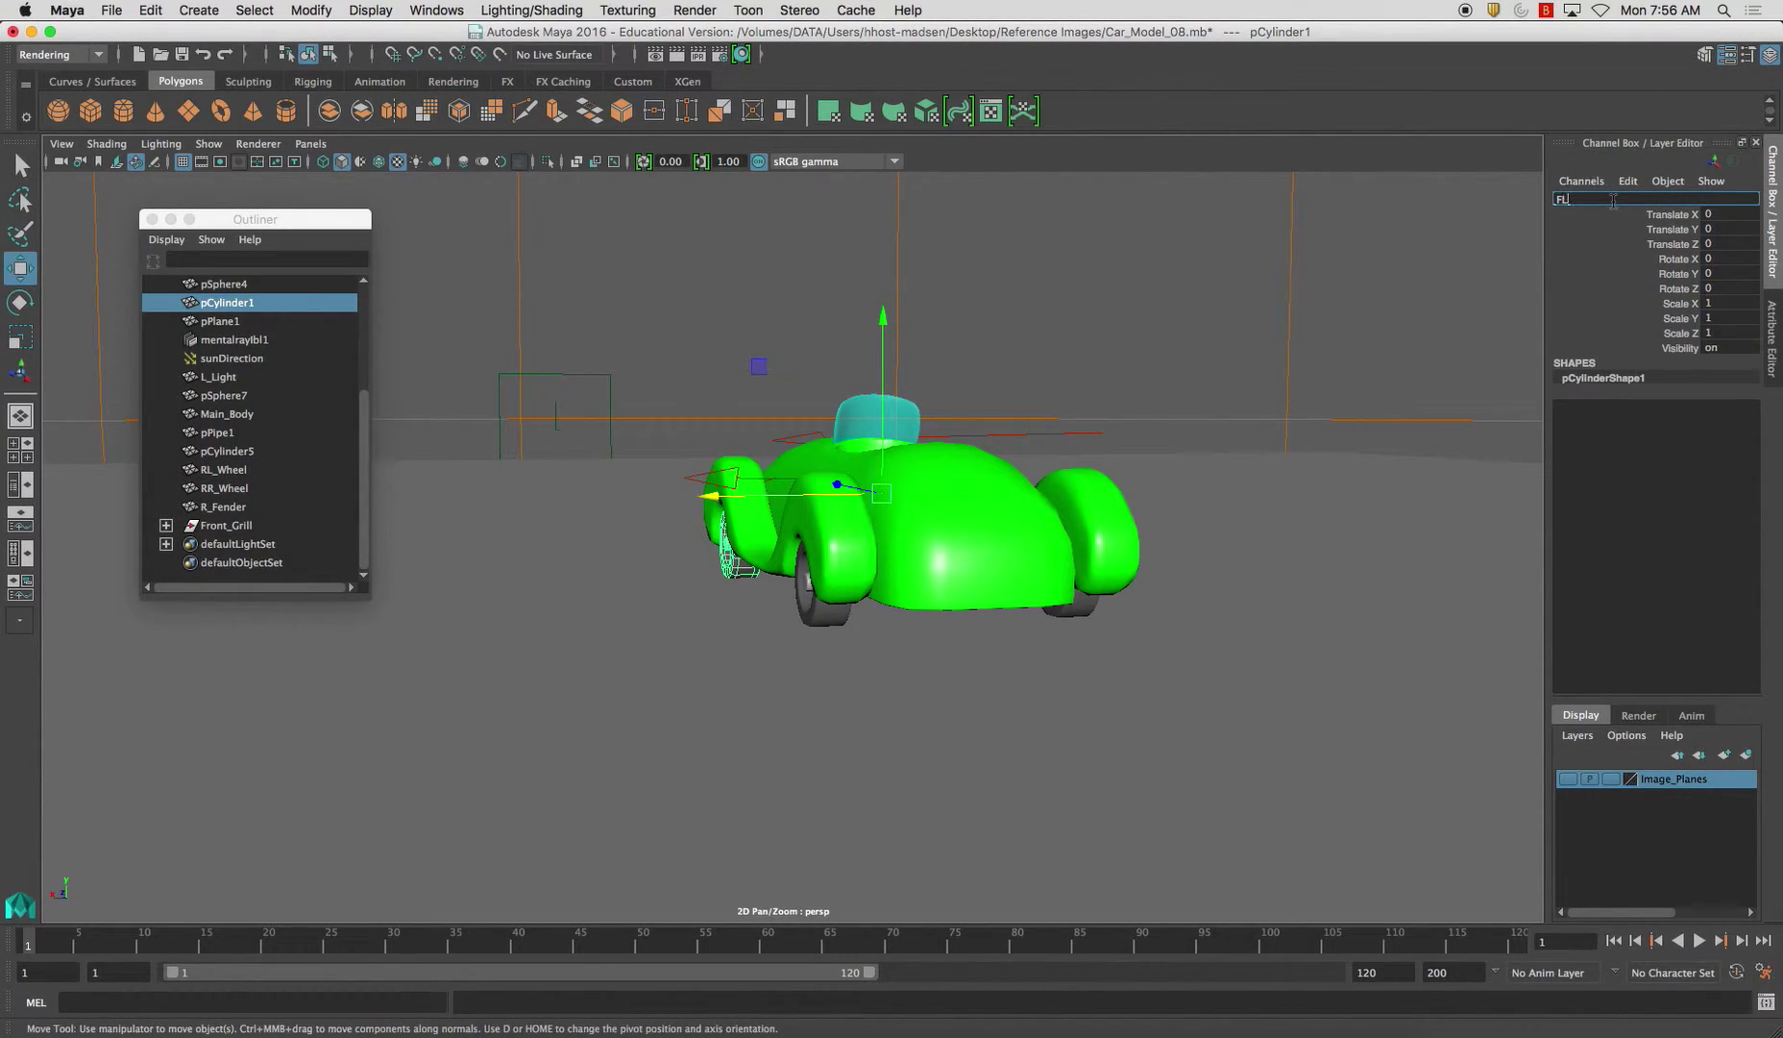
key(Return)
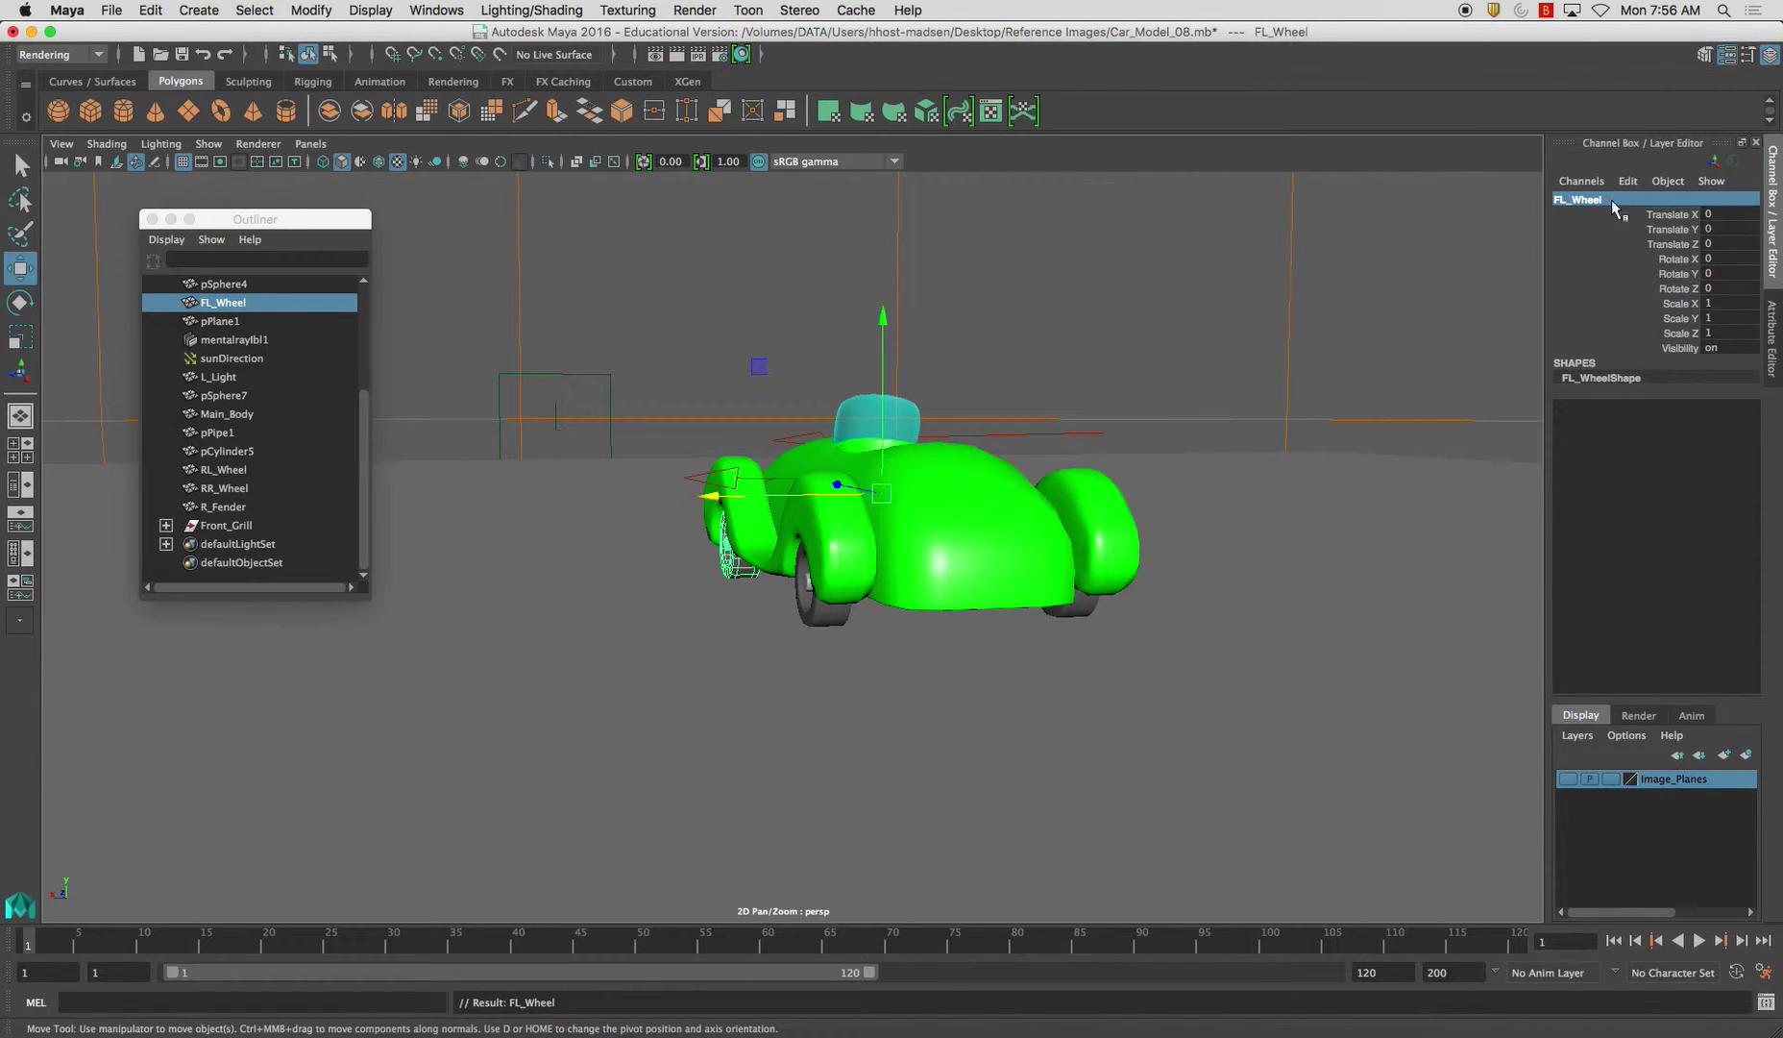
- Rename the front right wheel, pCylinder5, as FR_Wheel
alt+drag(1069, 407, 870, 410)
click(1016, 563)
click(1591, 199)
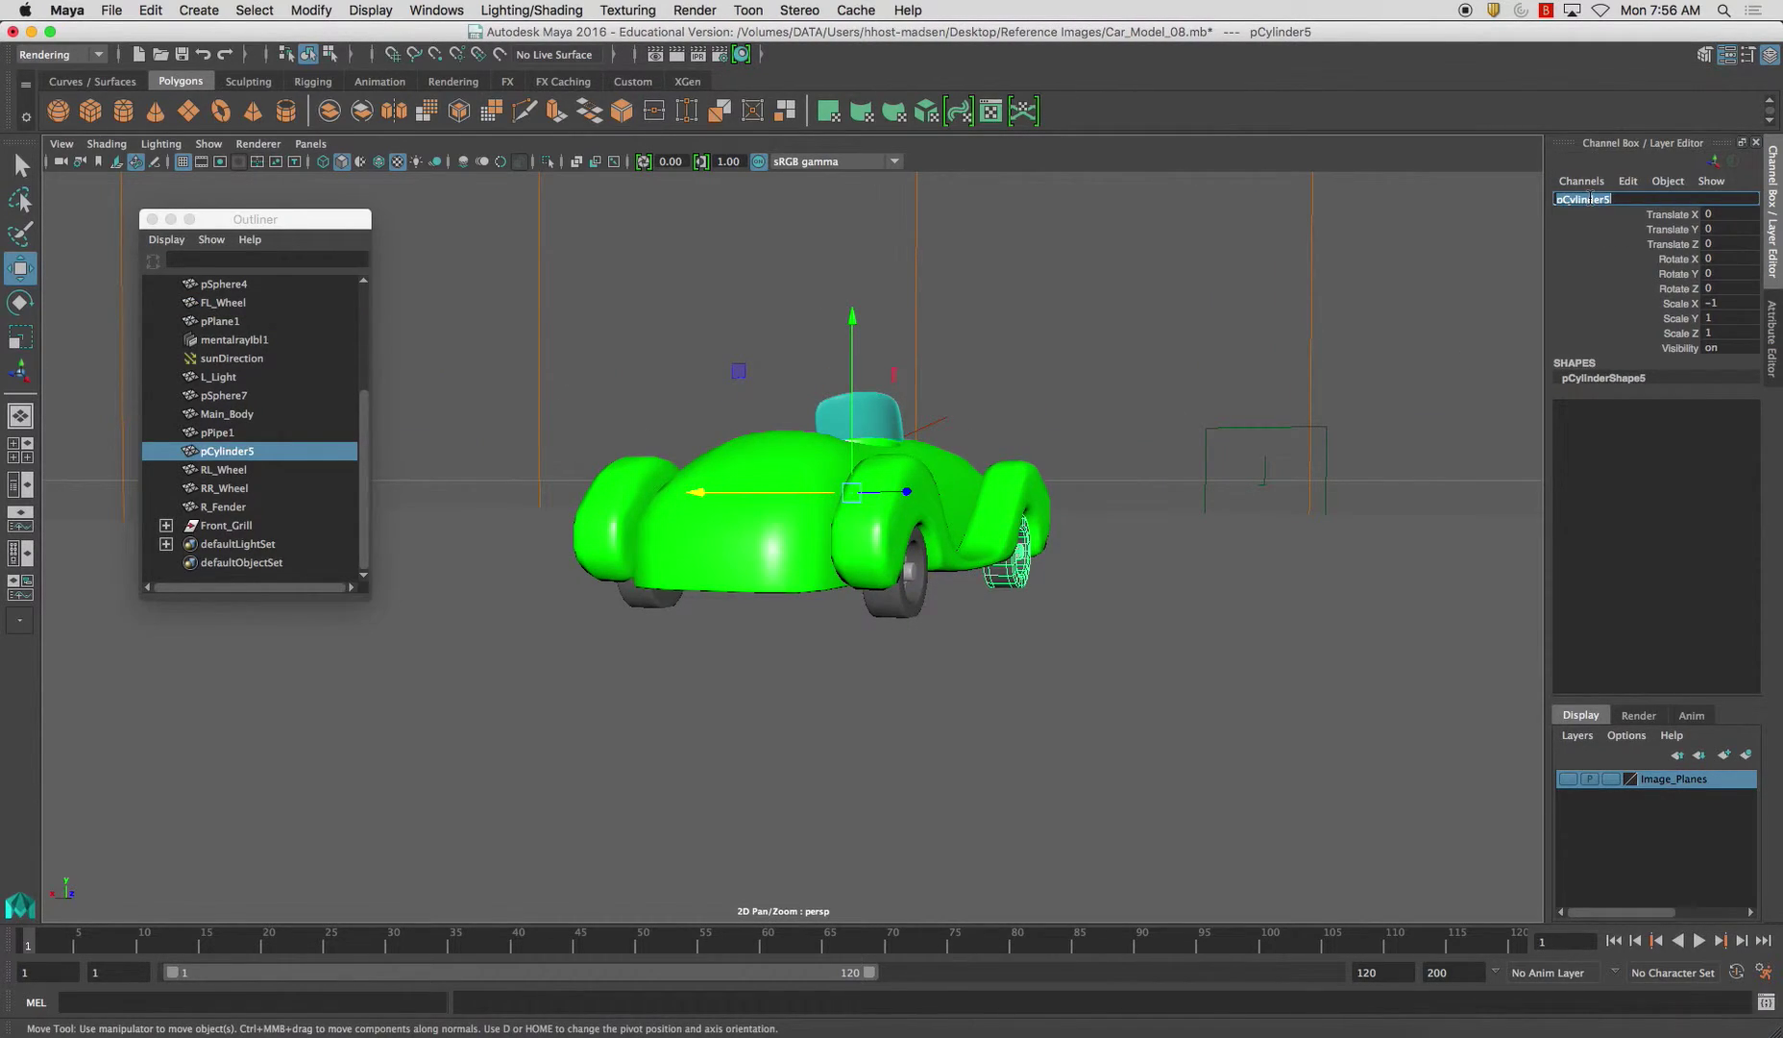
text(RR_Wheel)
key(Return)
- Rename the car's windshield, pPipe1, as Windshield
alt+drag(1138, 342, 884, 407)
click(807, 440)
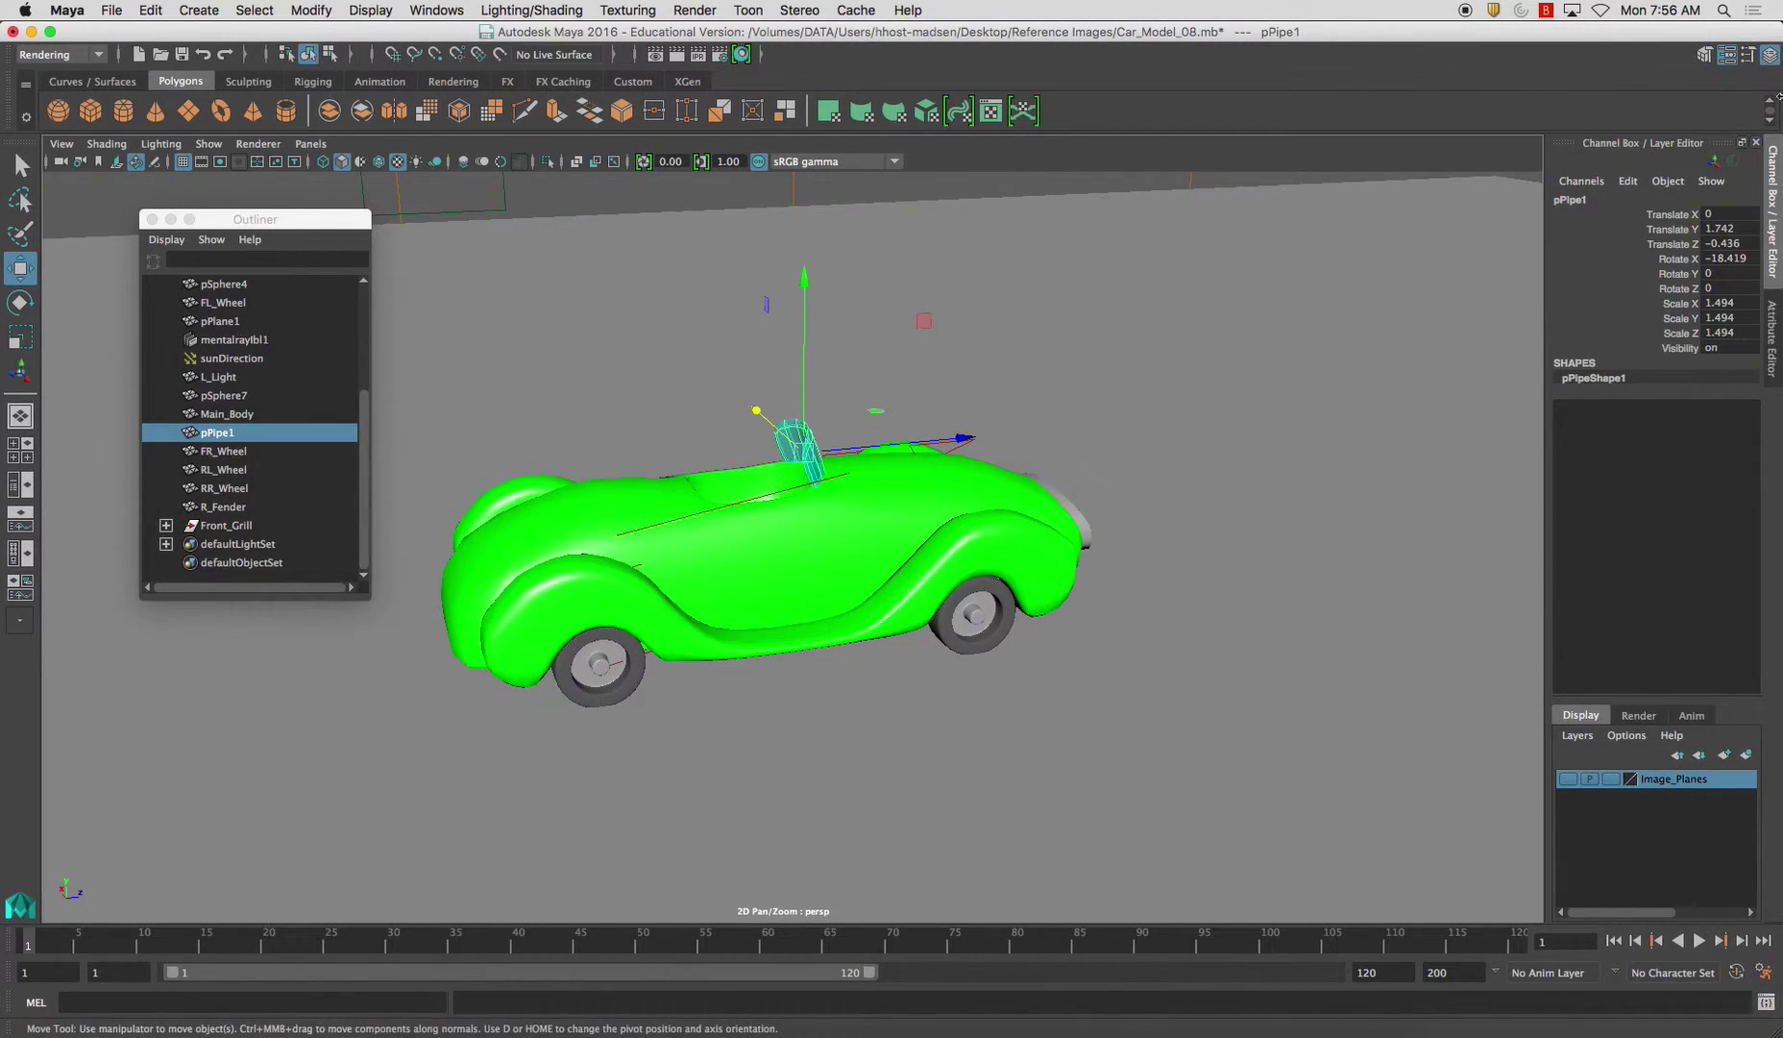
click(1595, 200)
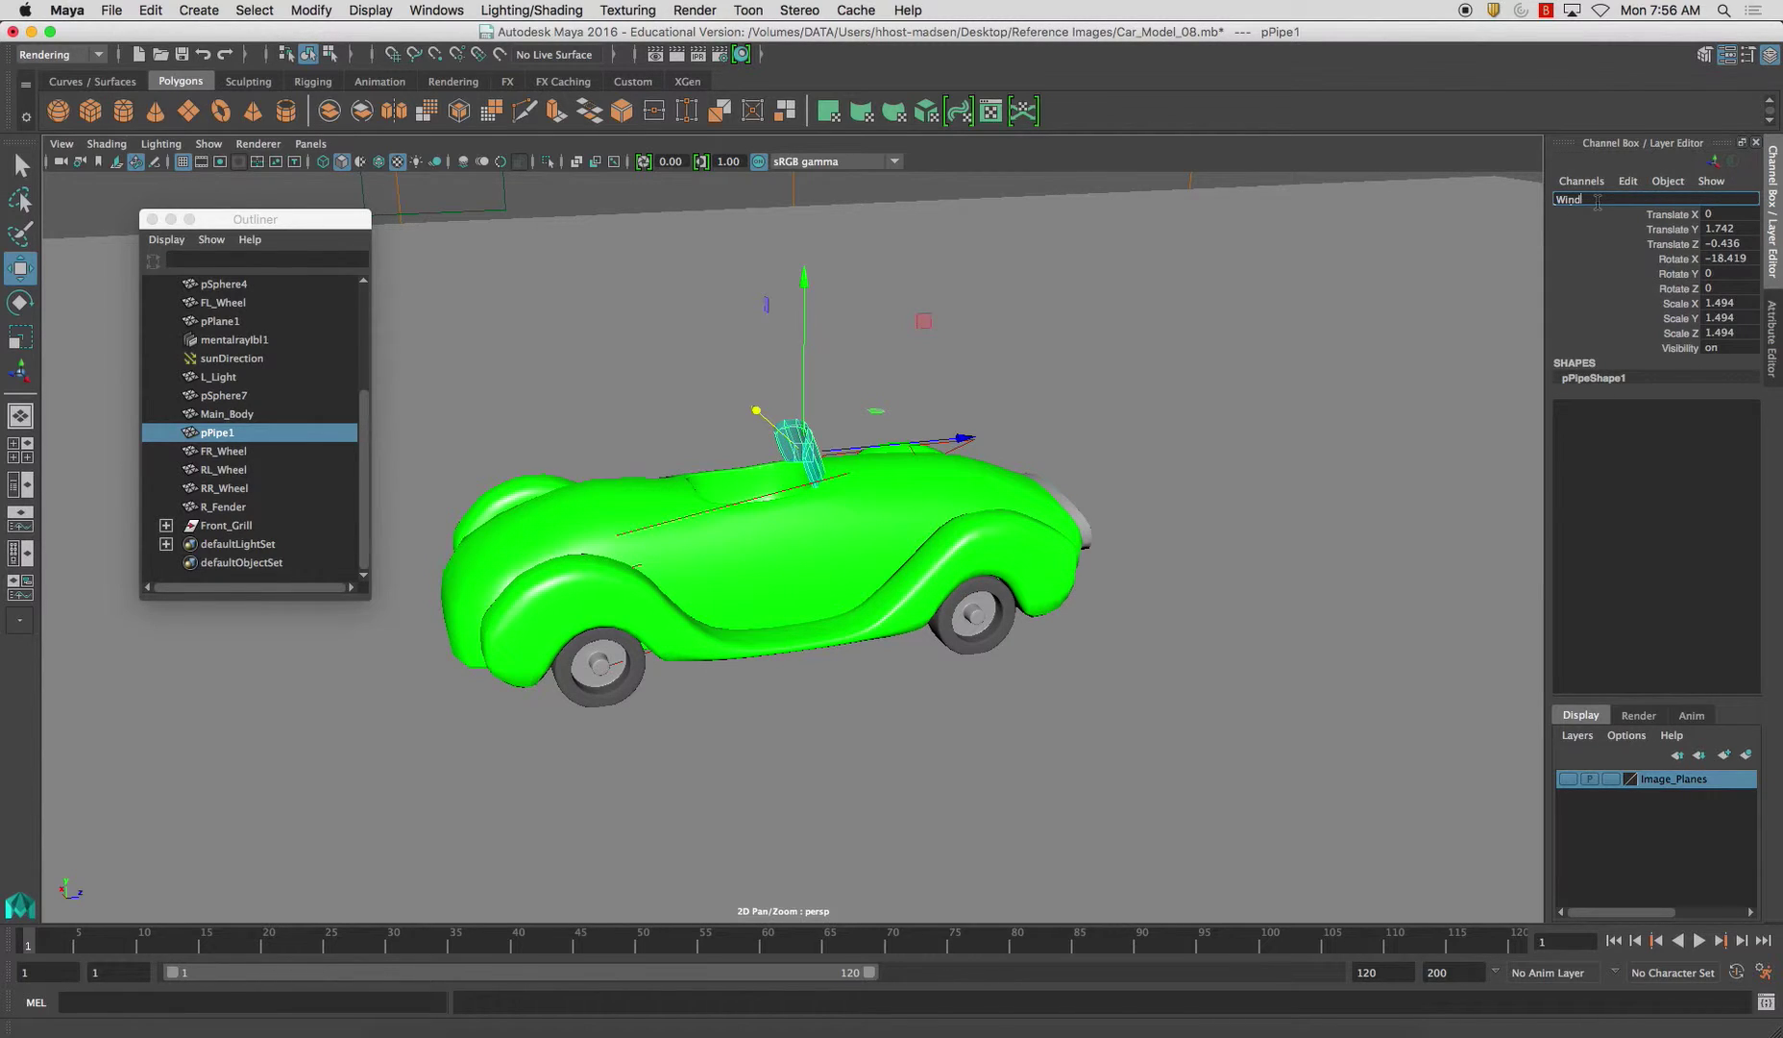
text(Windshield)
key(Return)
- Rename the floor plane pPlane1 as Ground
alt+drag(1120, 370, 955, 443)
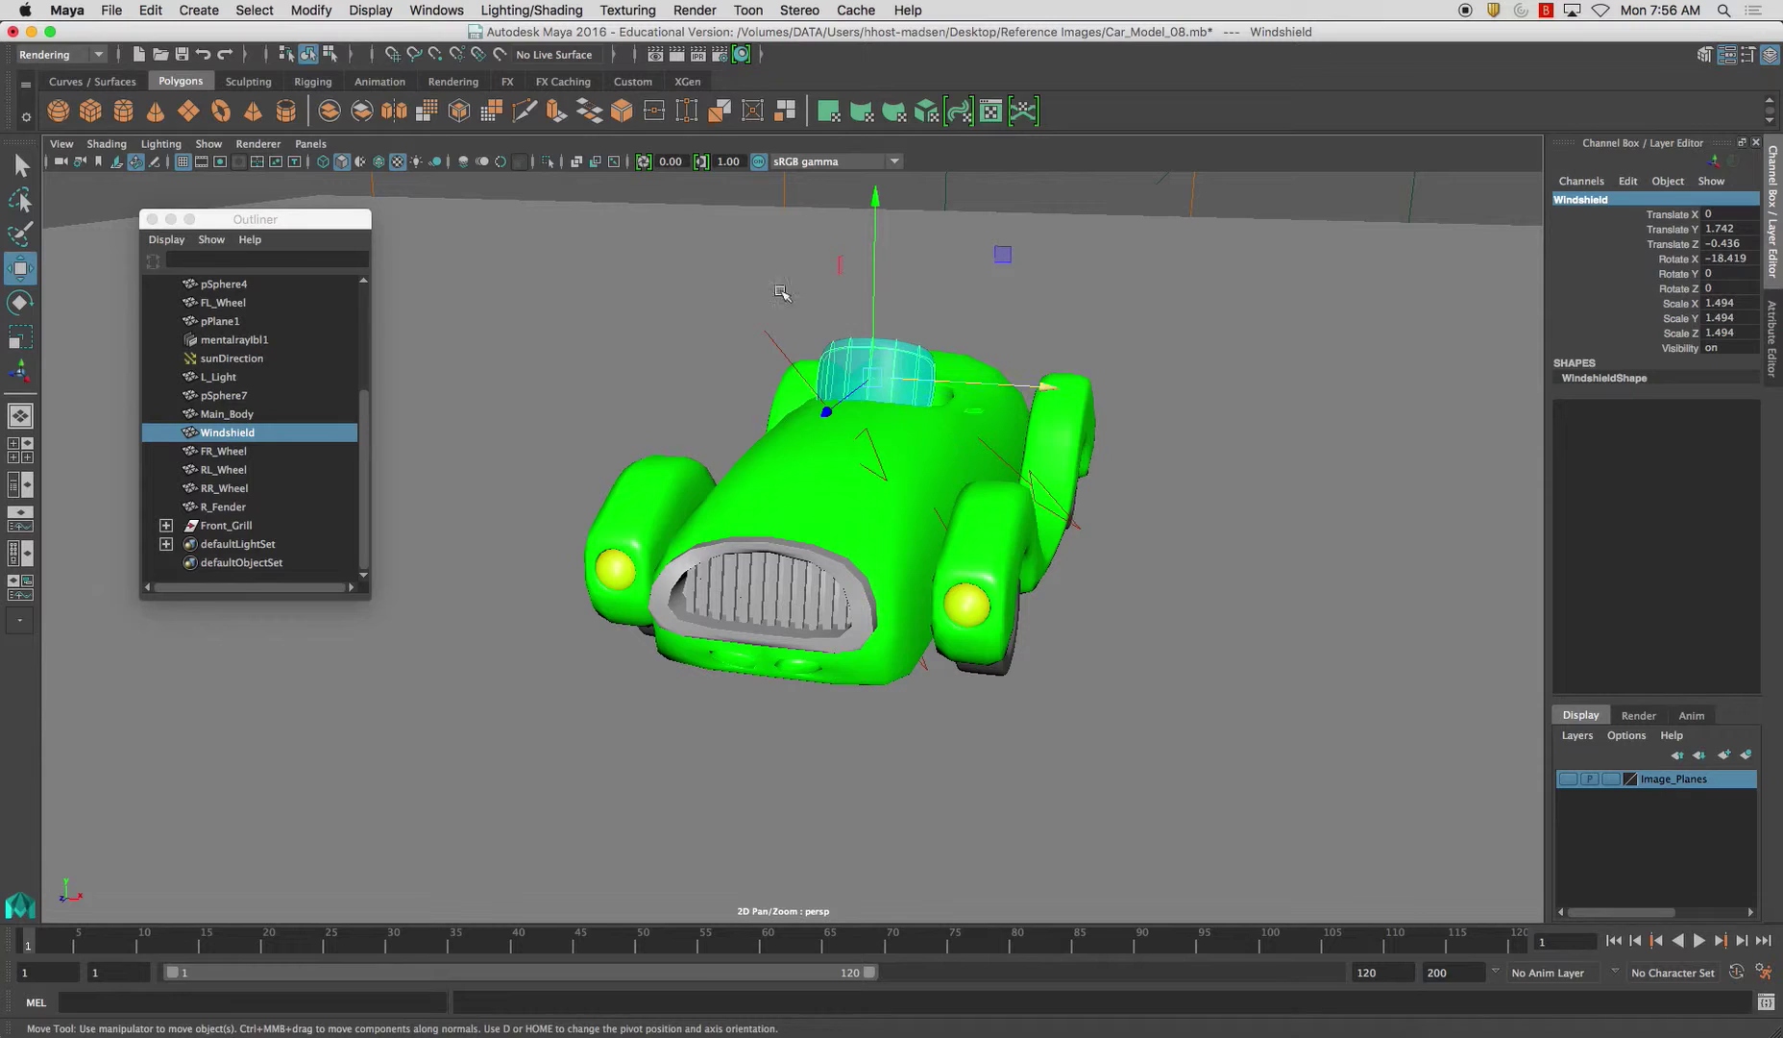
click(220, 321)
double_click(1576, 200)
text(Ground)
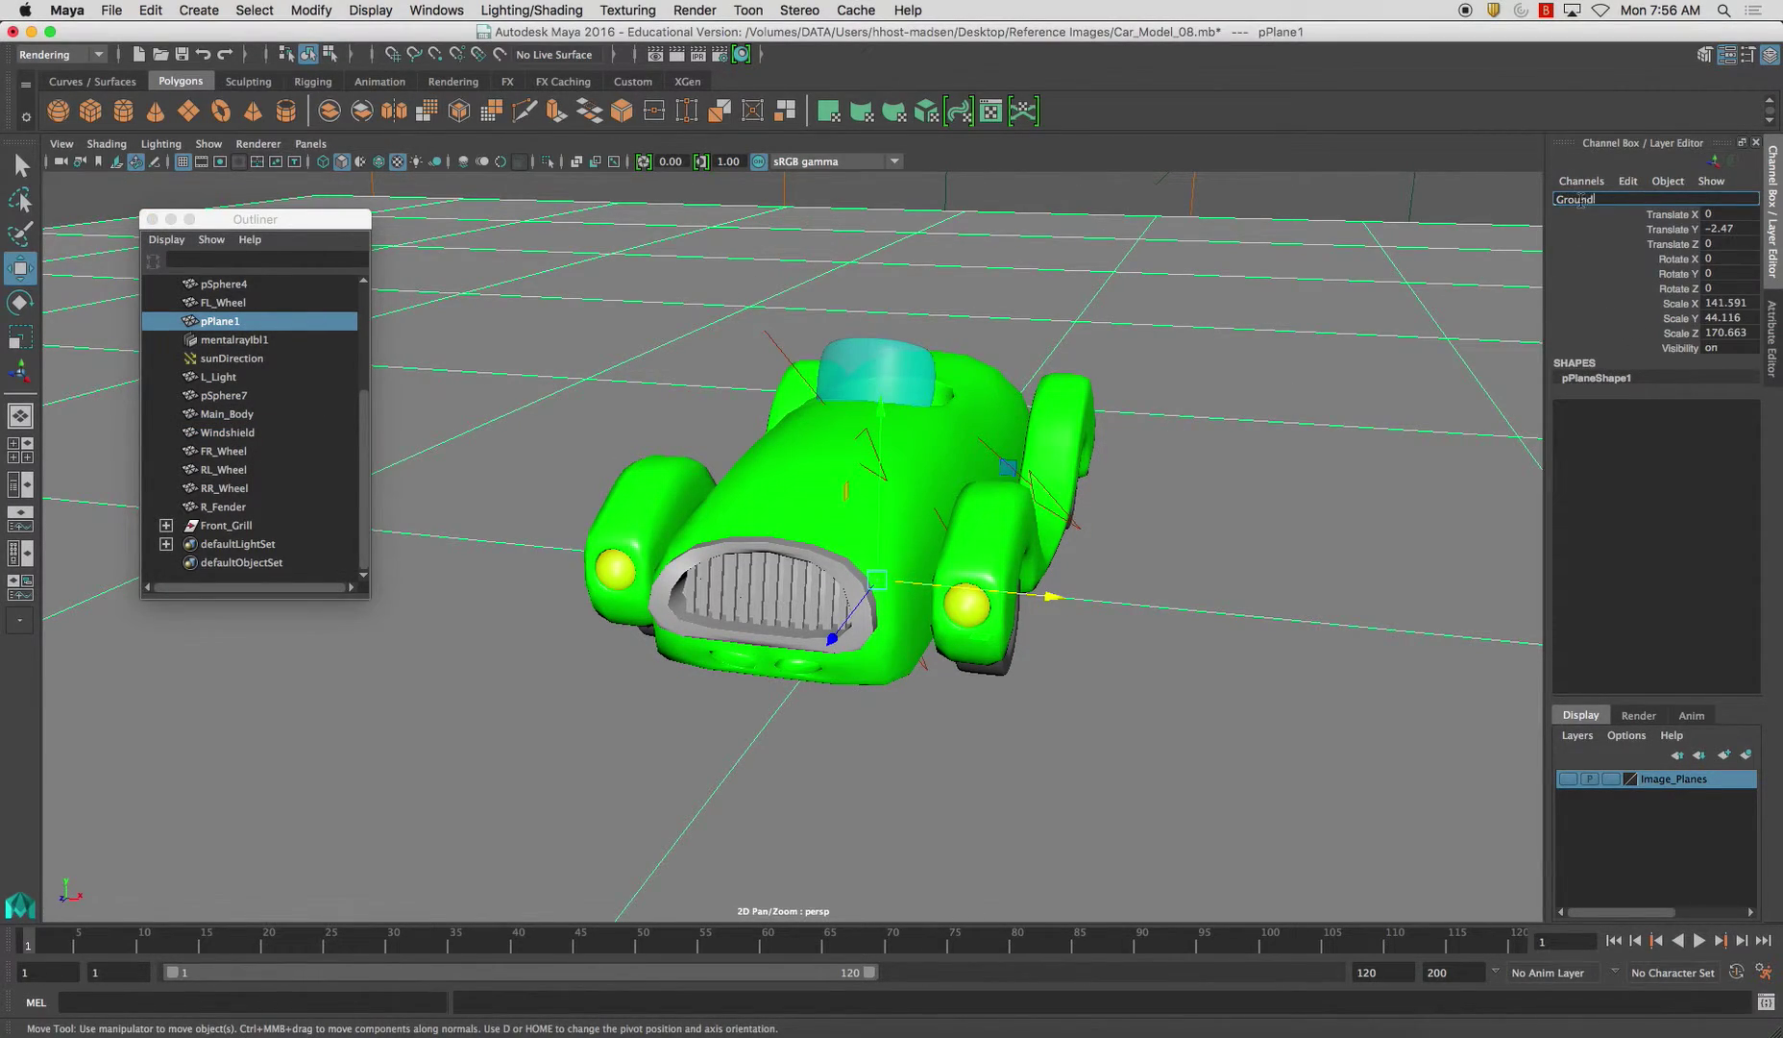
key(Return)
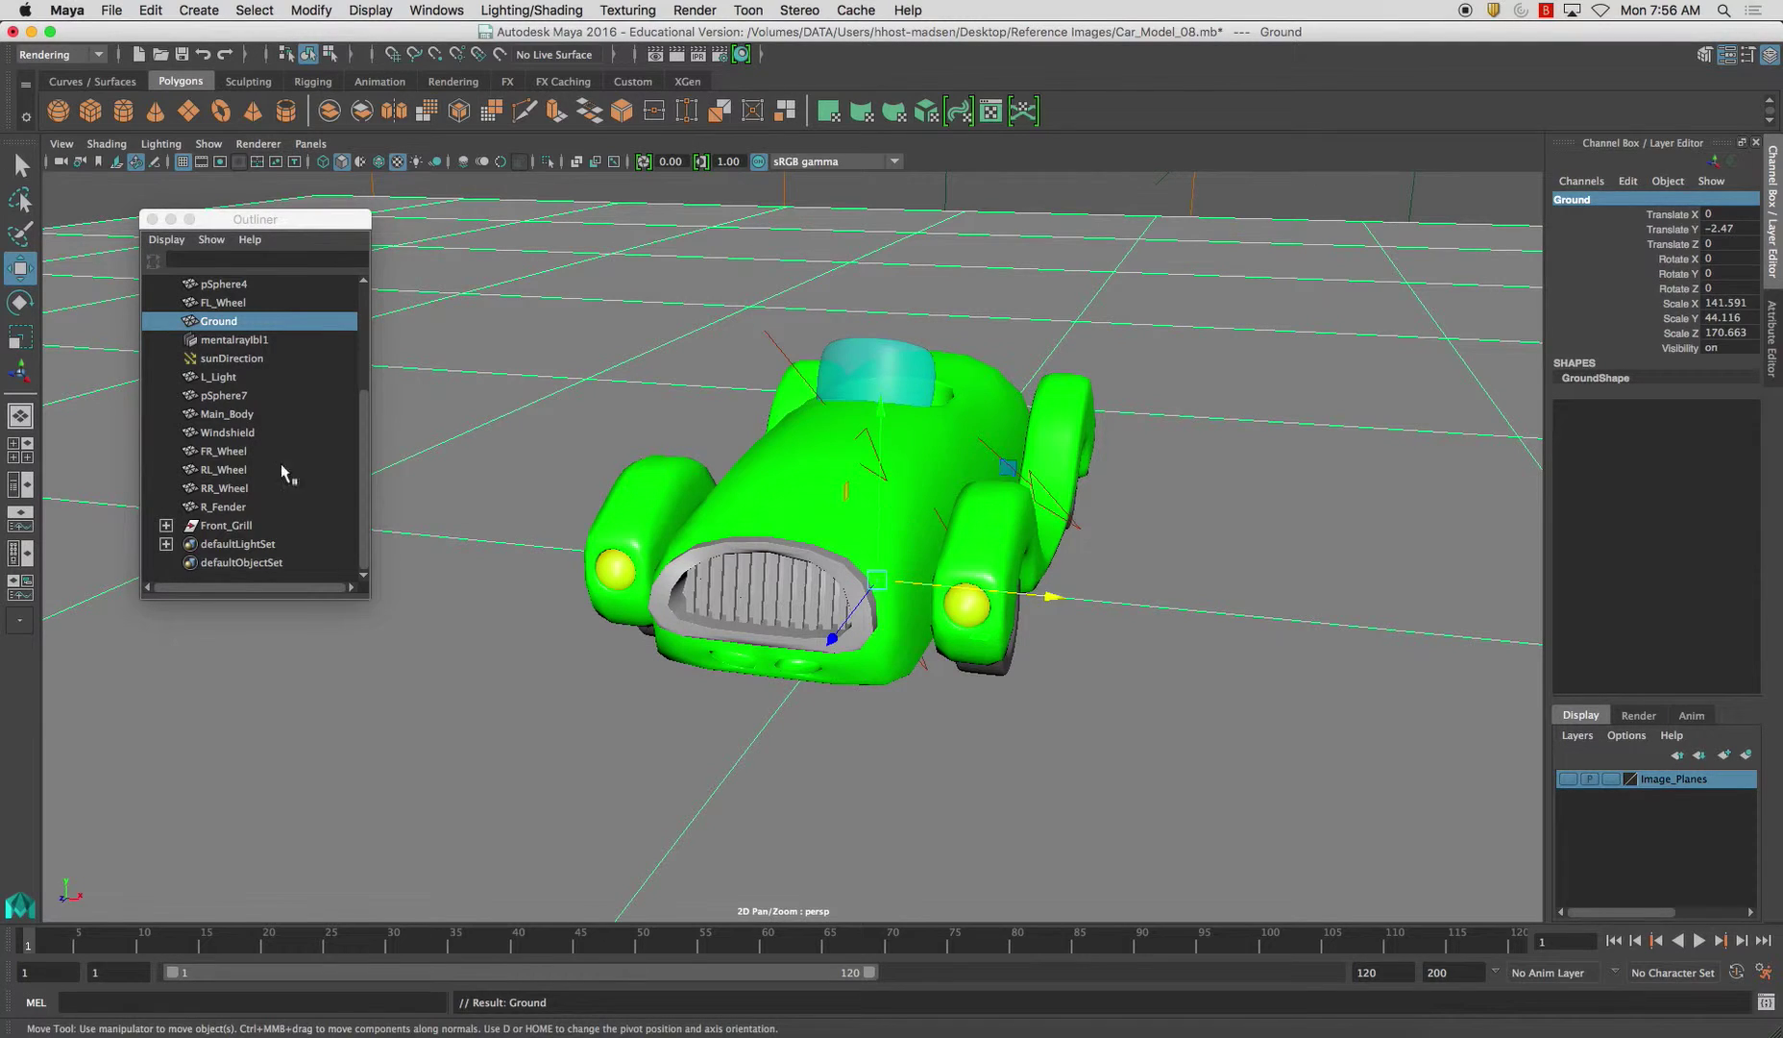
- Rename the car's left fender, pSphere4, as L_Fender
click(245, 284)
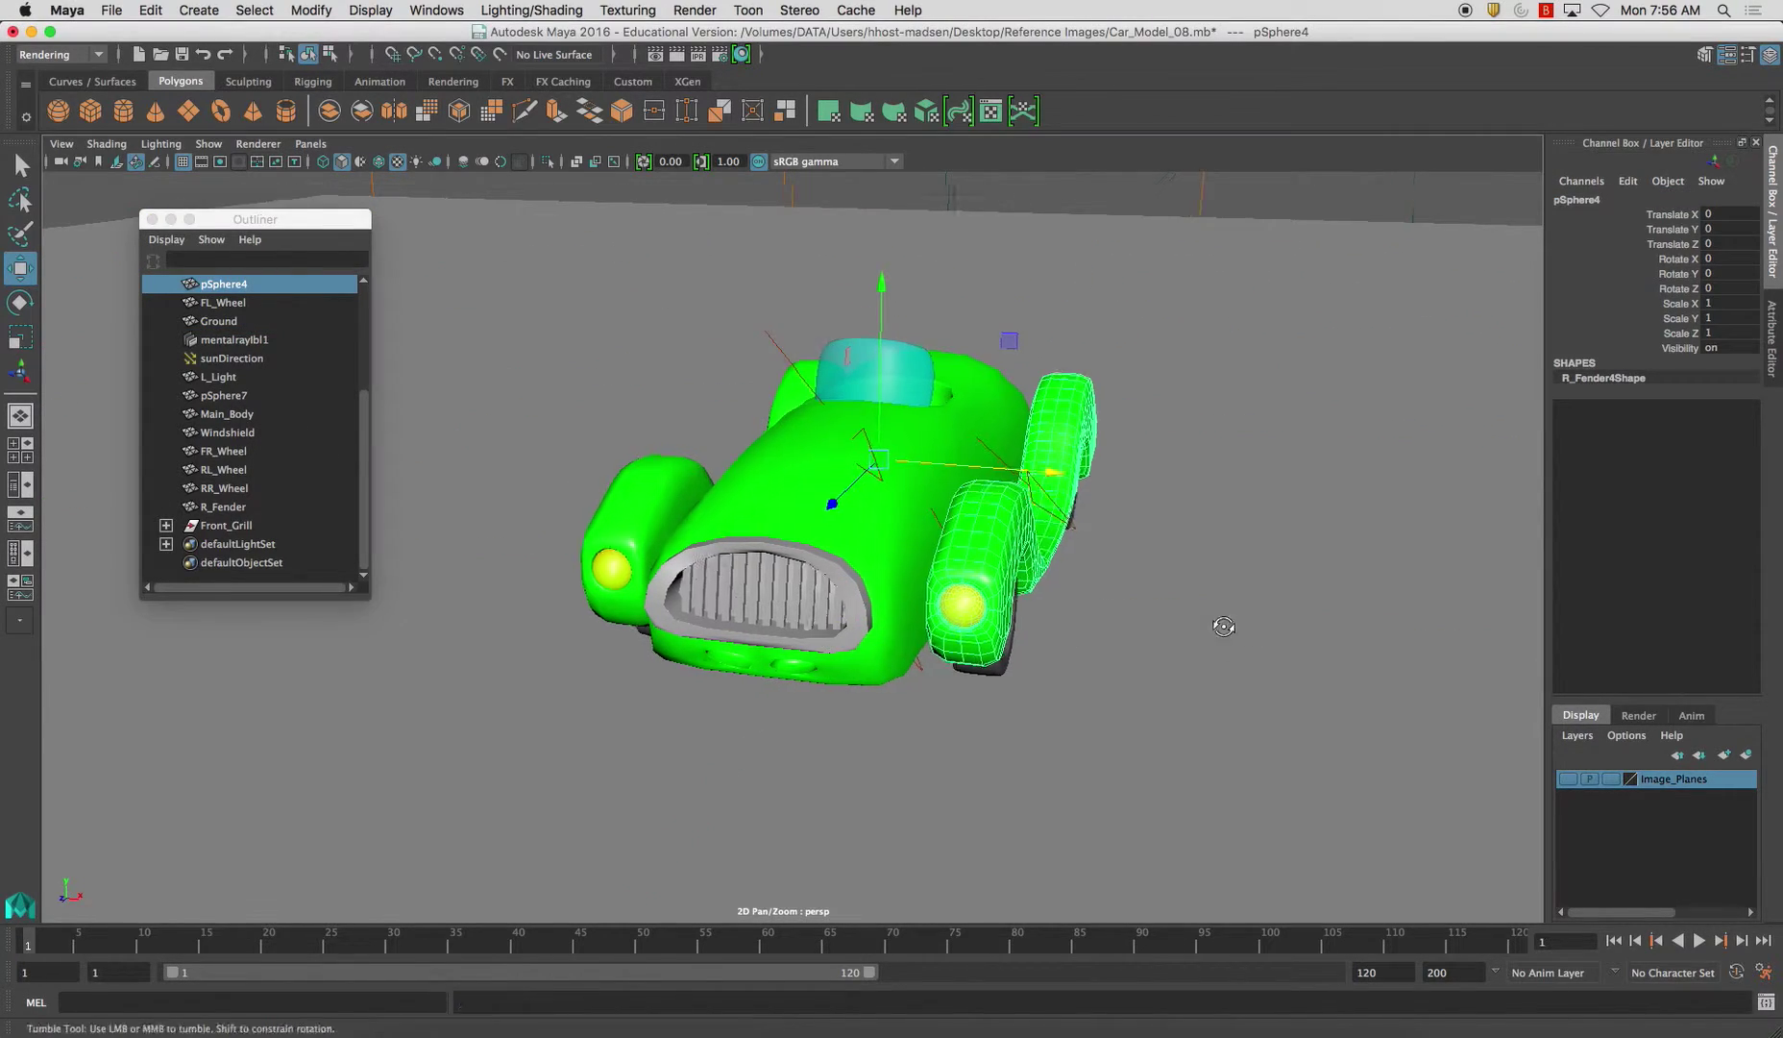
alt+drag(951, 615, 1282, 629)
double_click(1583, 200)
text(L)
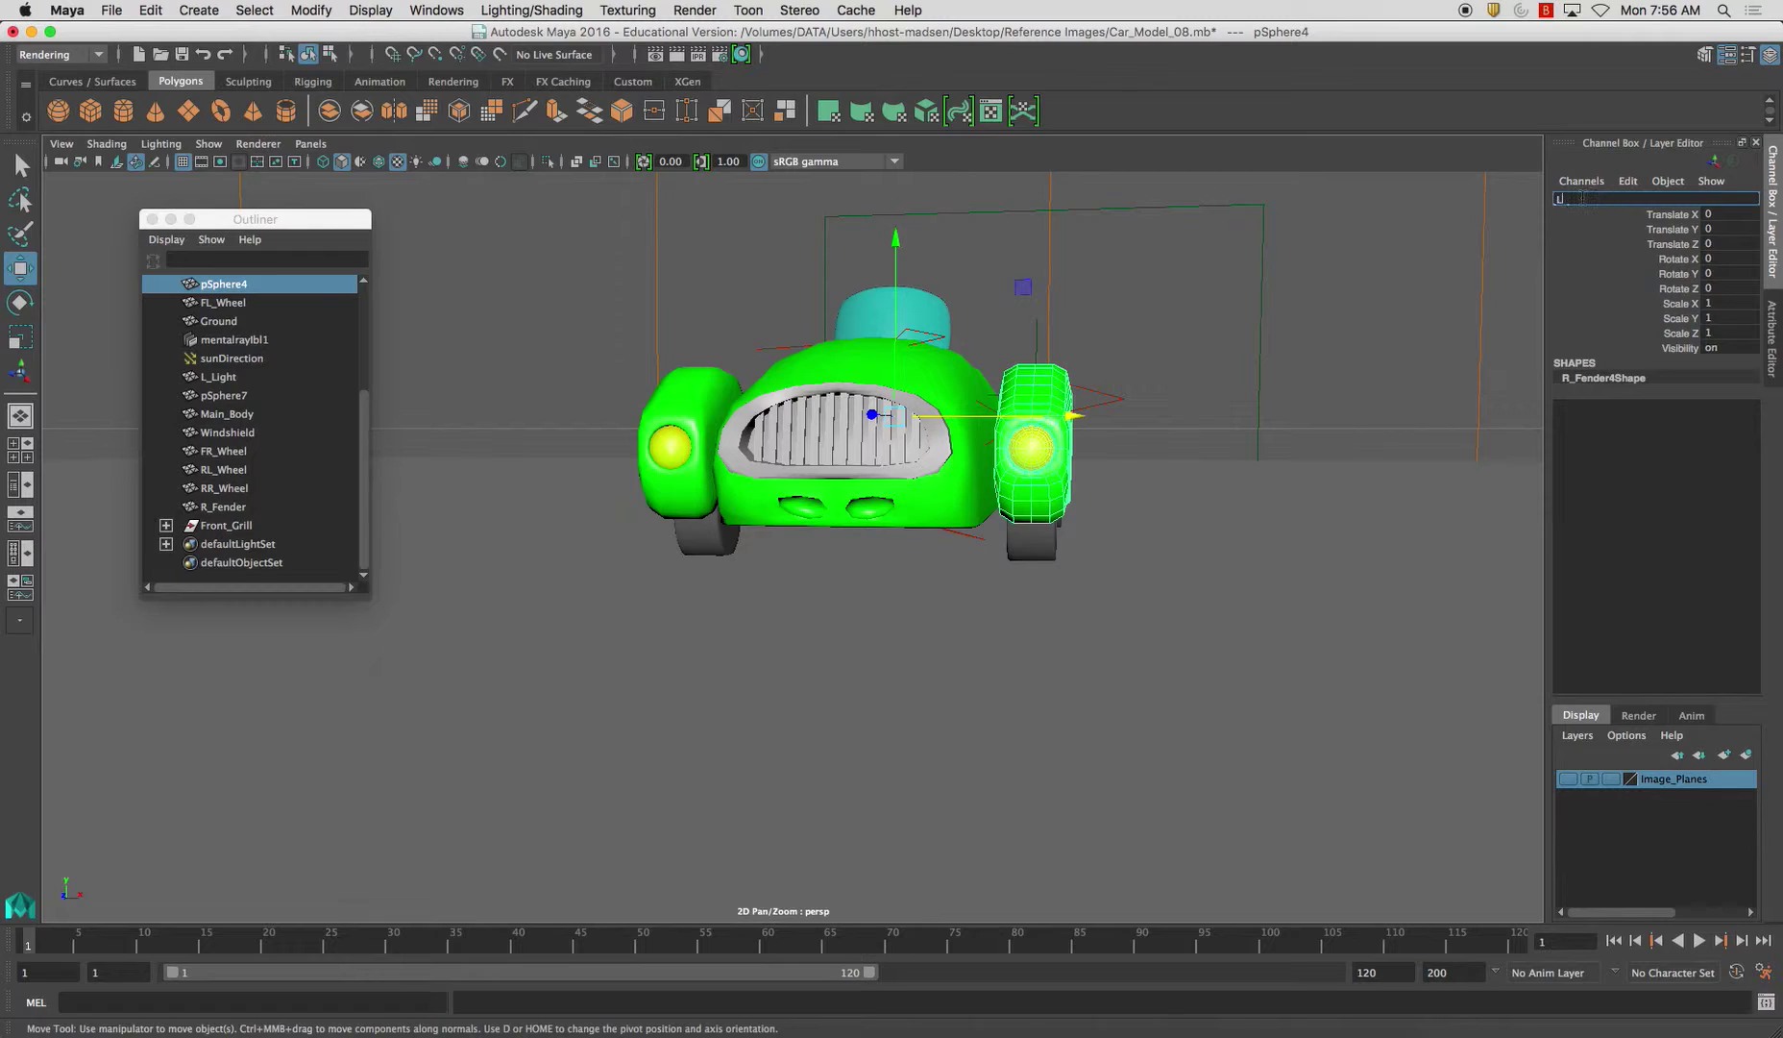
text(L_Fender)
key(Return)
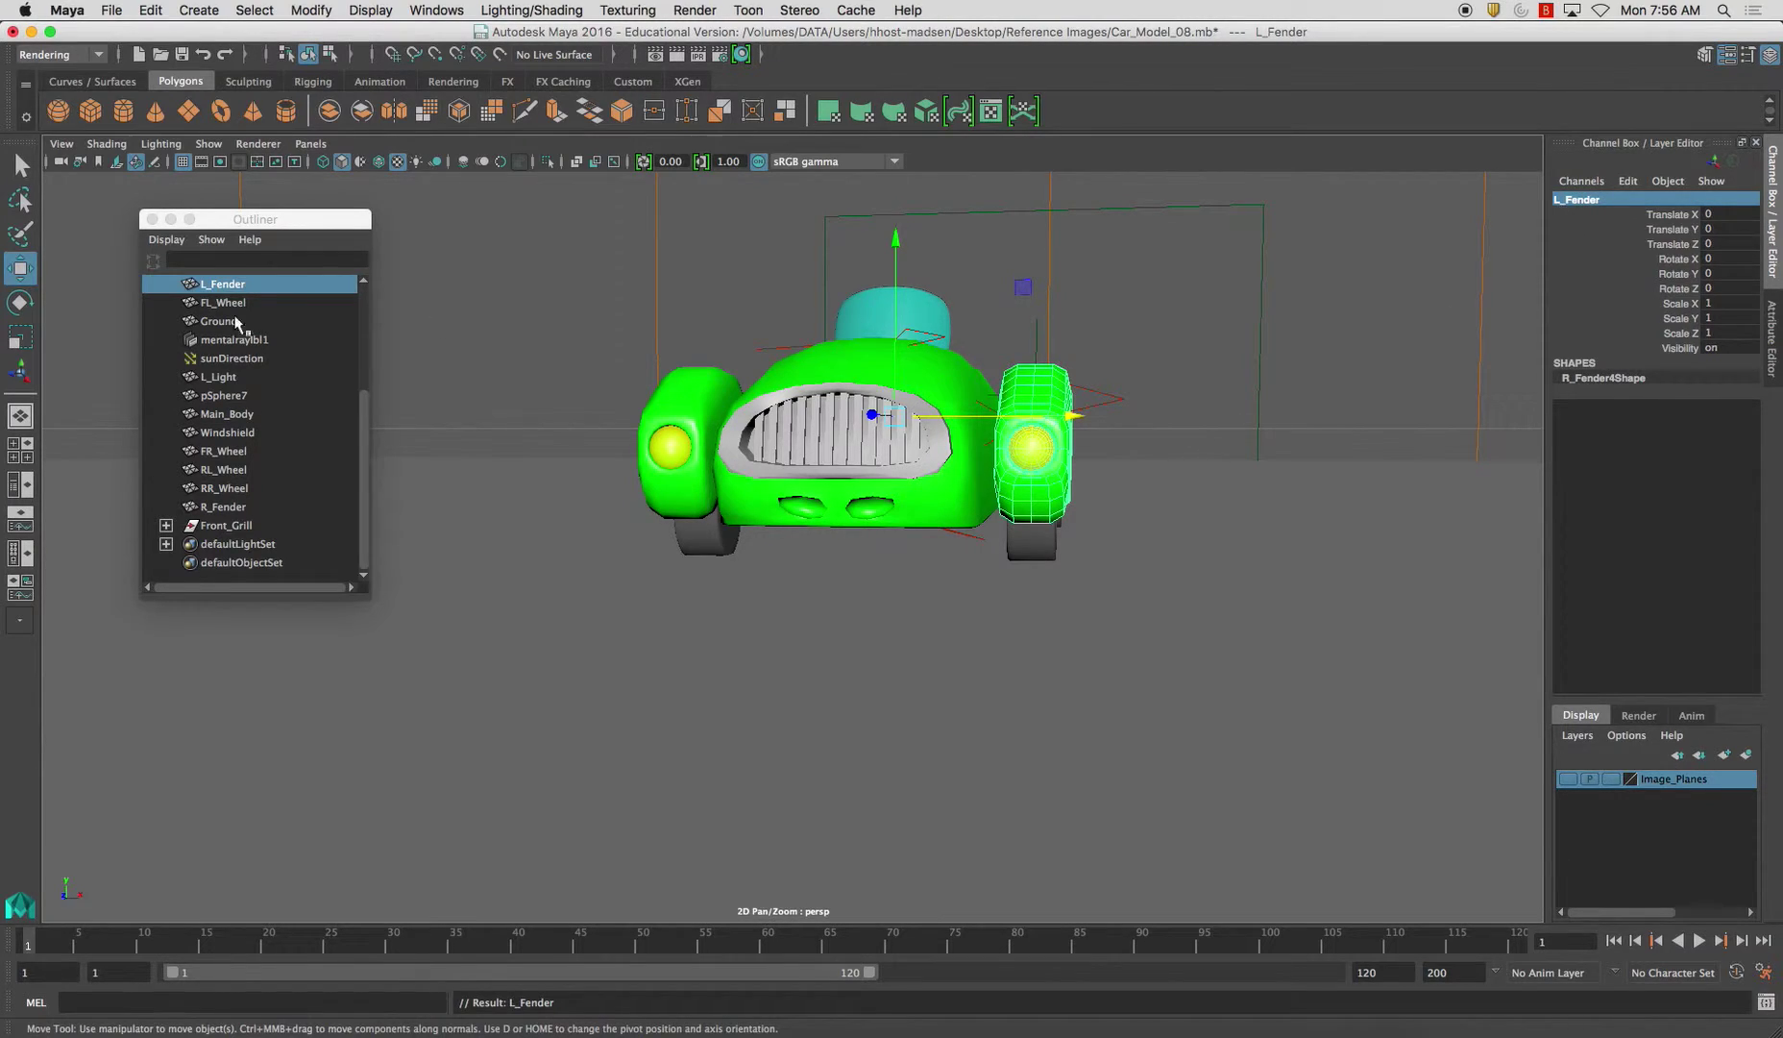
- Review the object names in the Outliner and enlarge its window to list more of the scene
drag(365, 450, 371, 392)
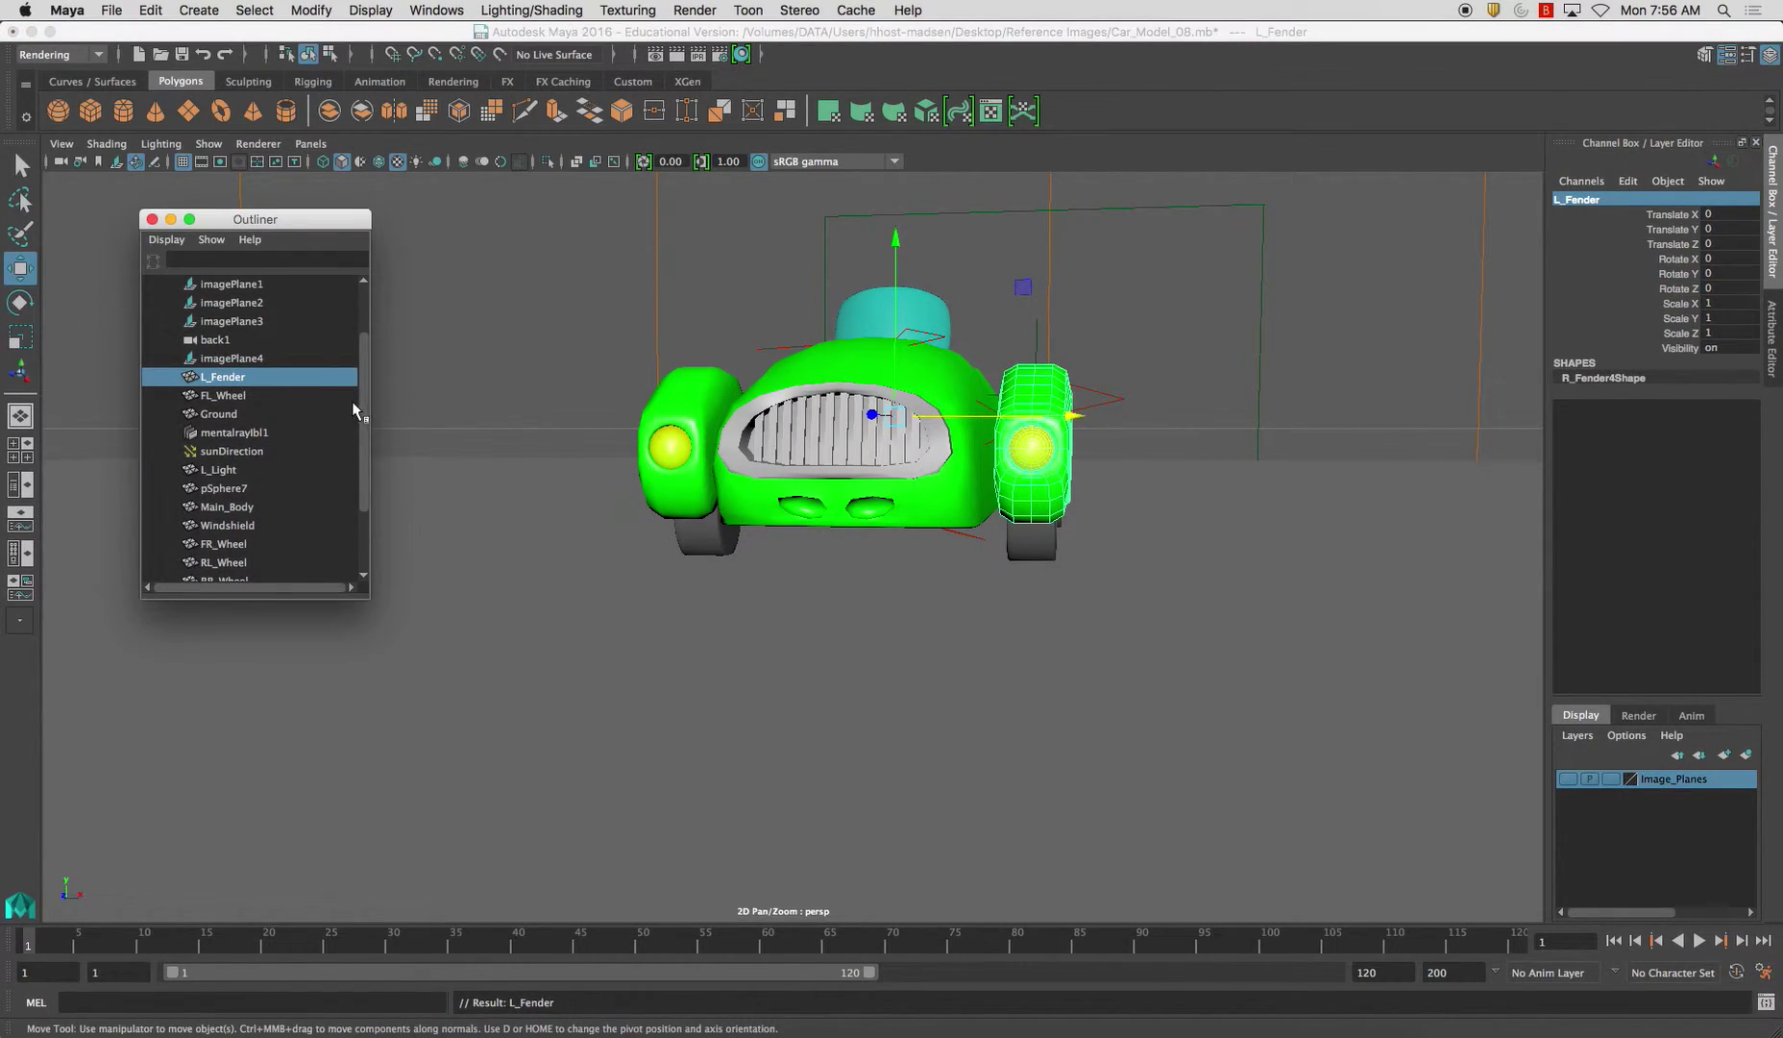
alt+drag(663, 492, 596, 570)
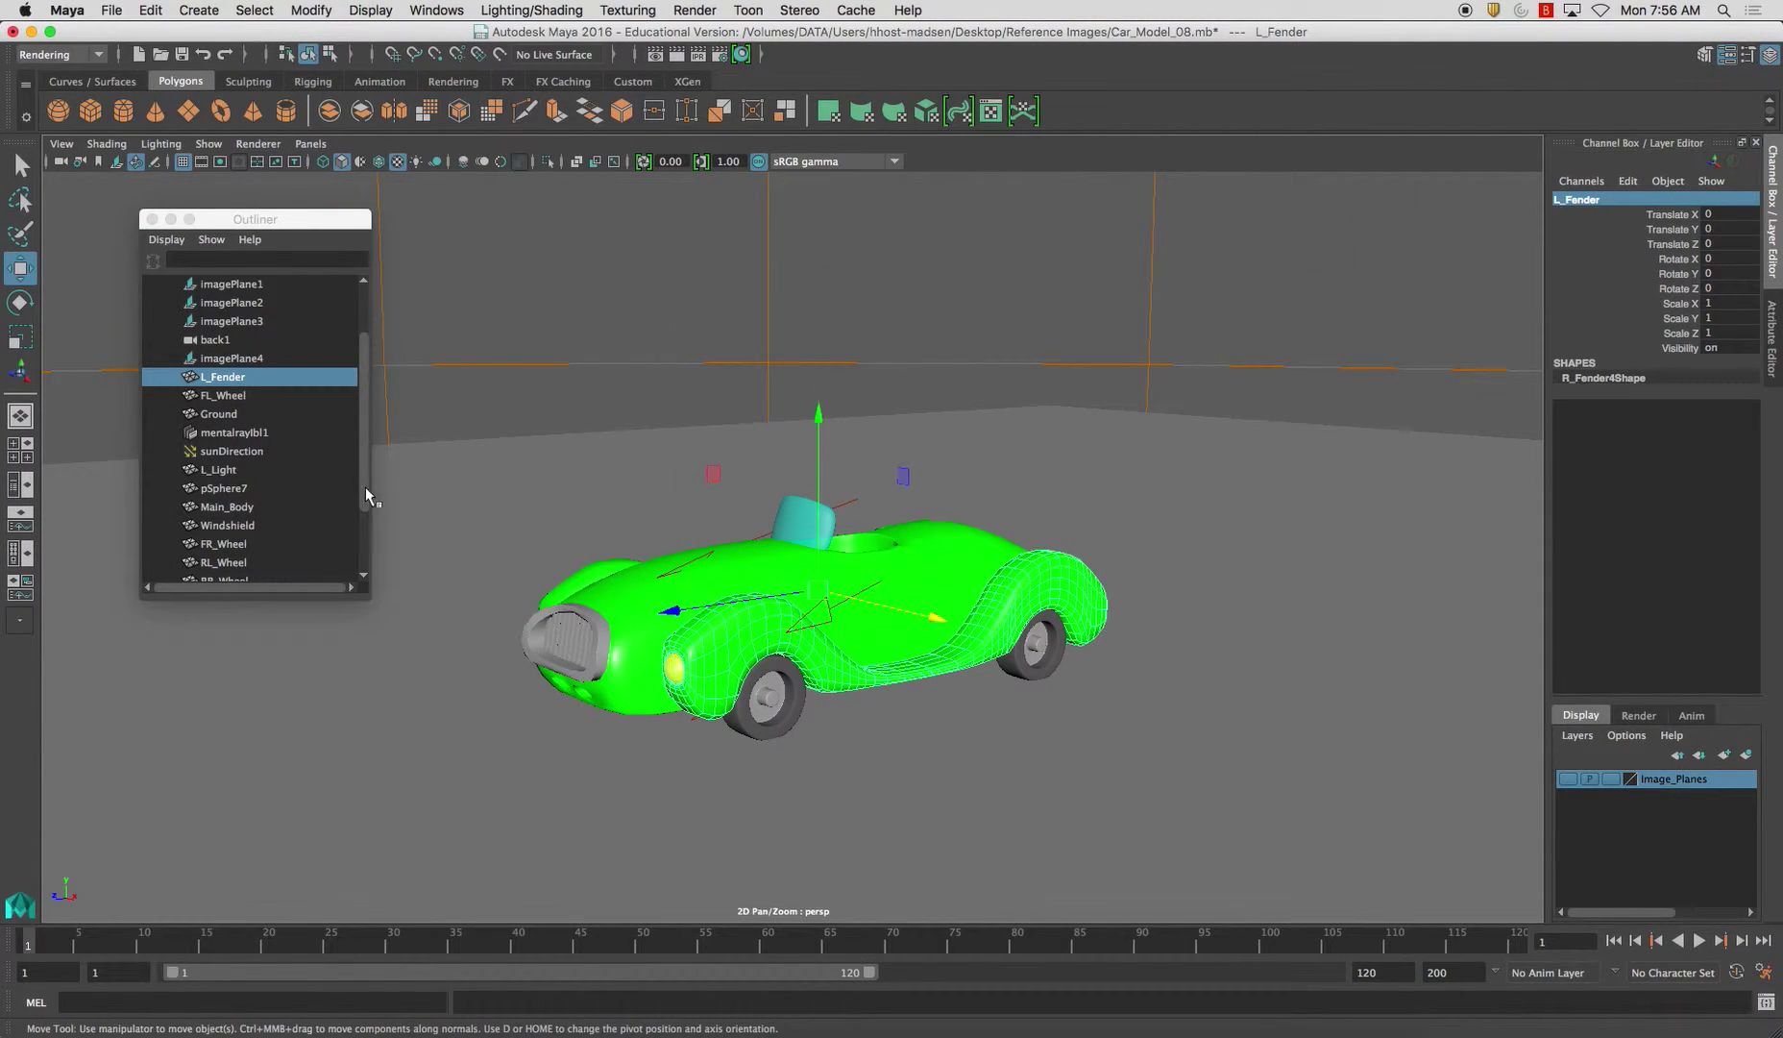
drag(365, 405, 360, 496)
scroll(361, 500, up, 3)
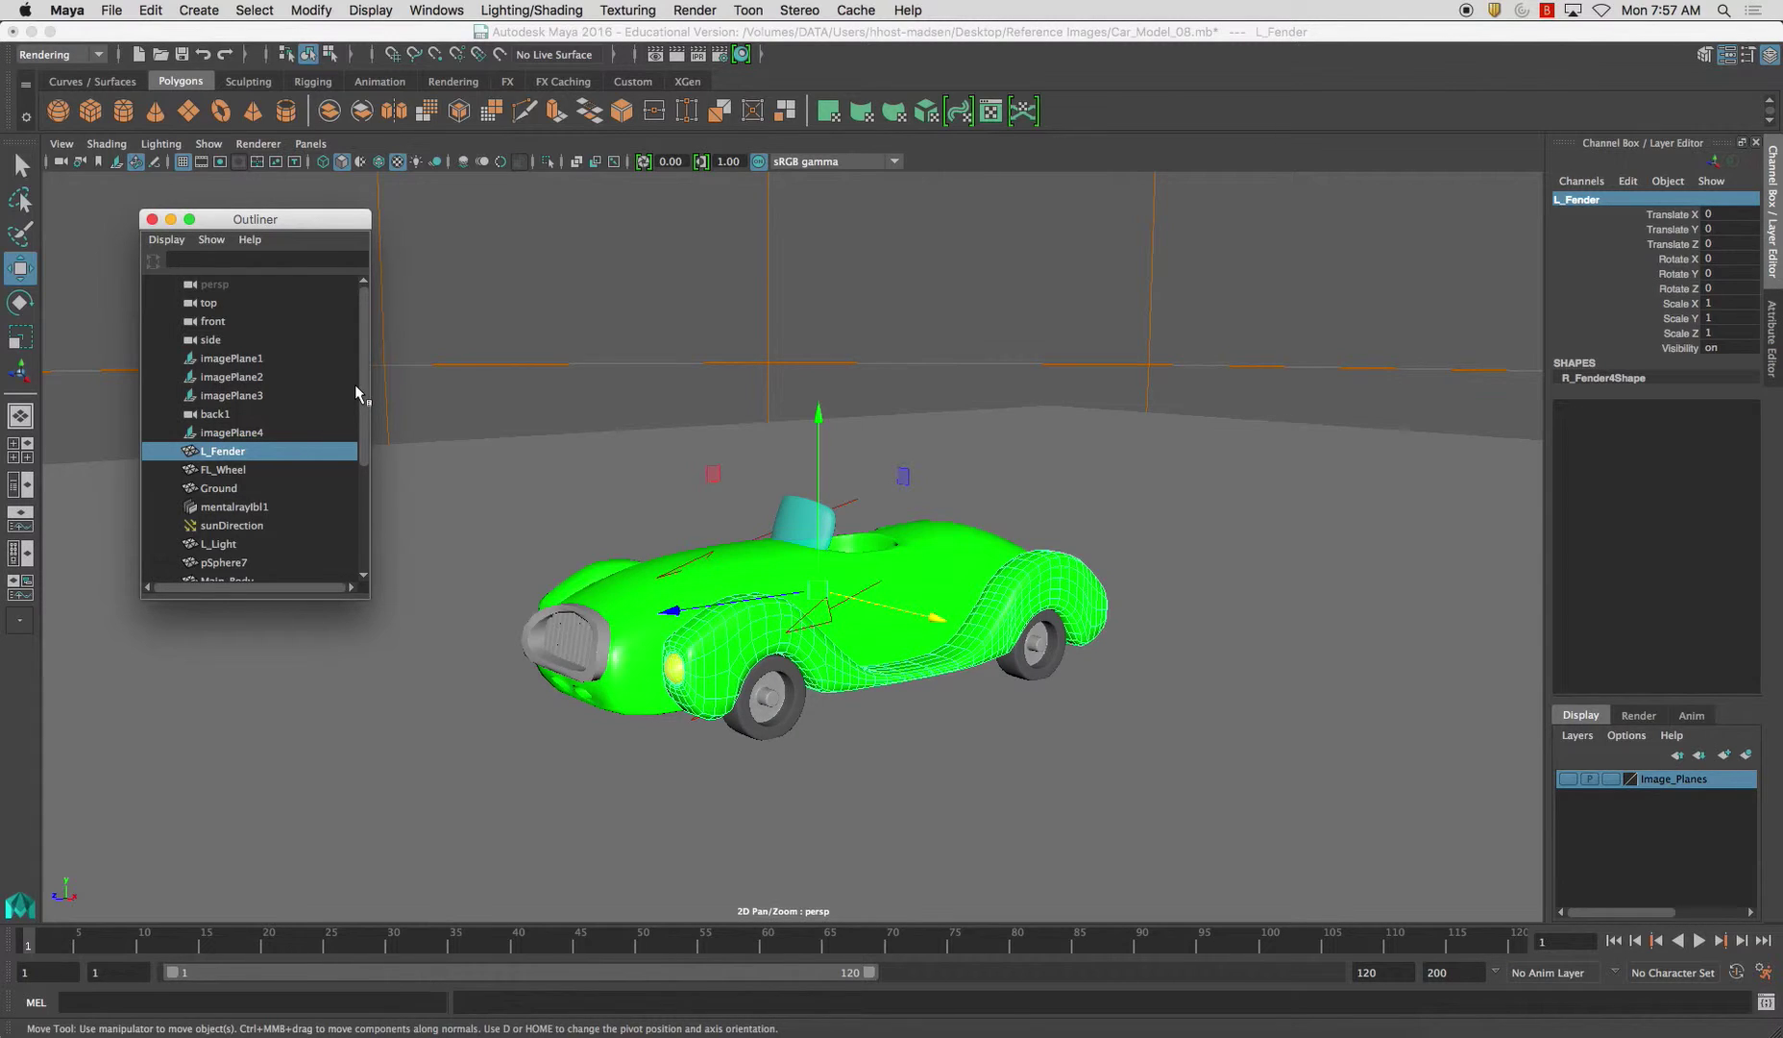
alt+drag(740, 532, 299, 409)
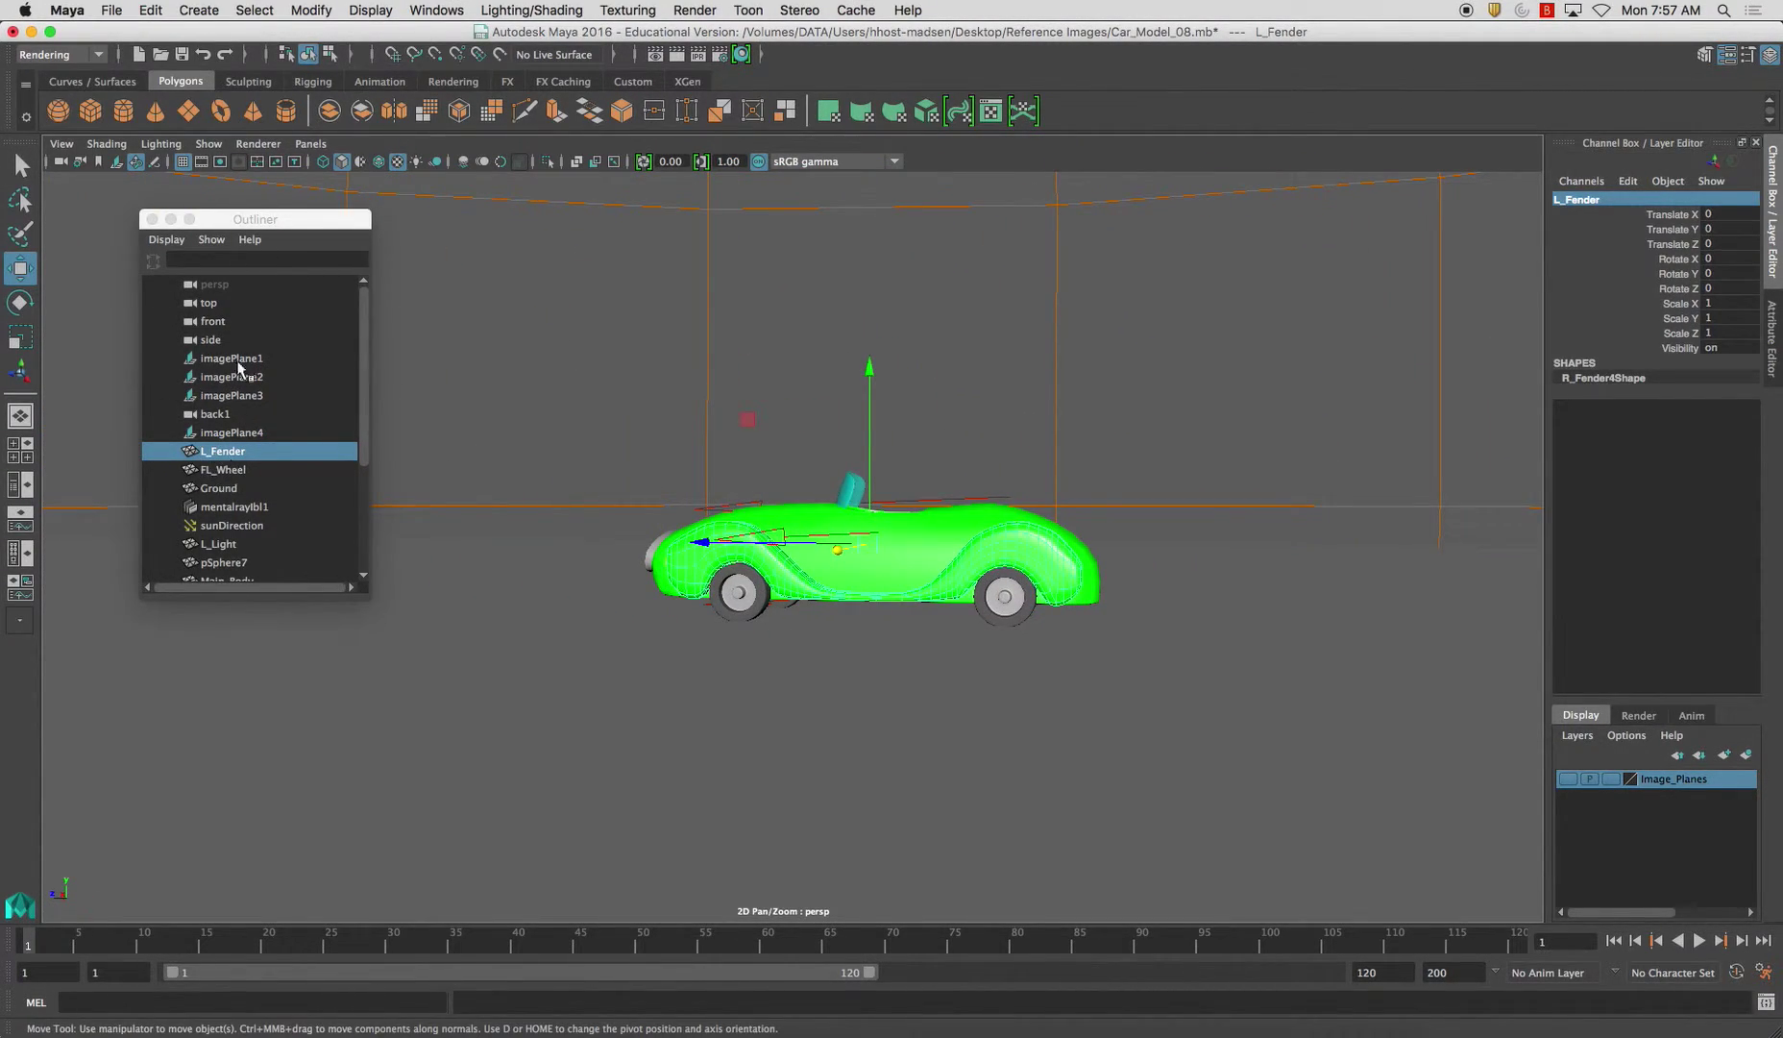
drag(364, 325, 360, 429)
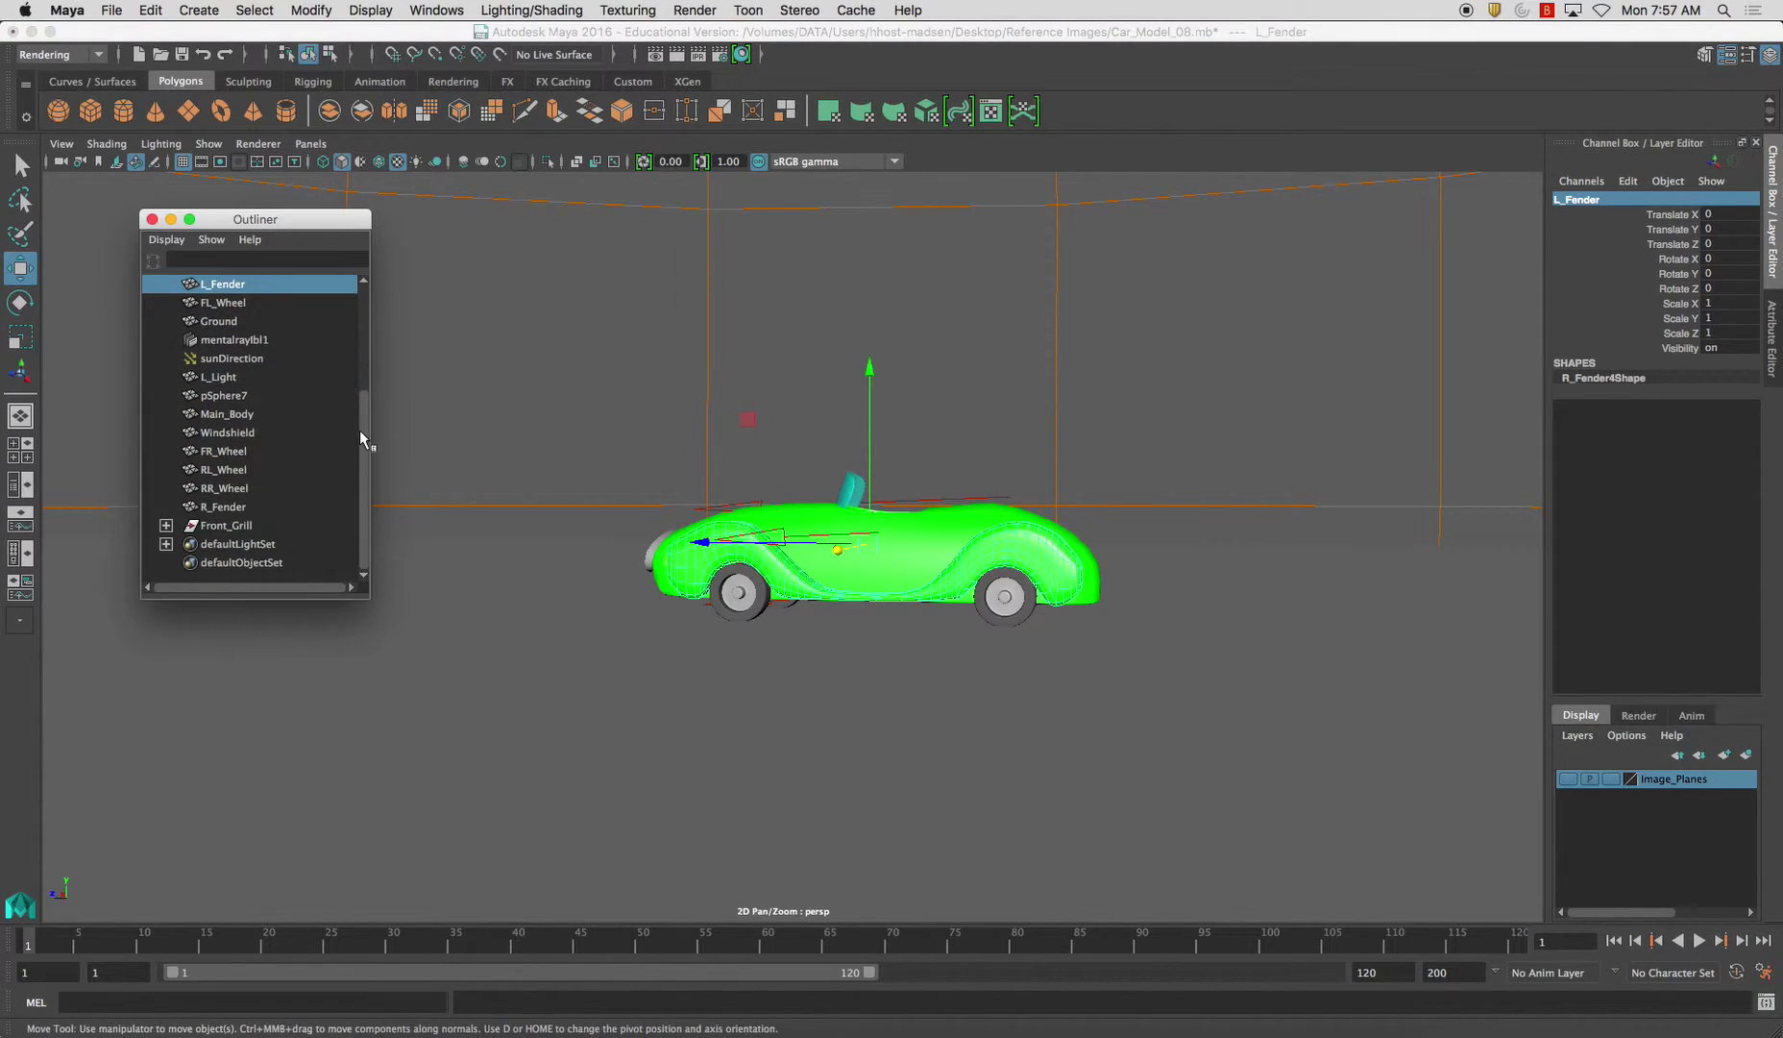
drag(371, 600, 387, 716)
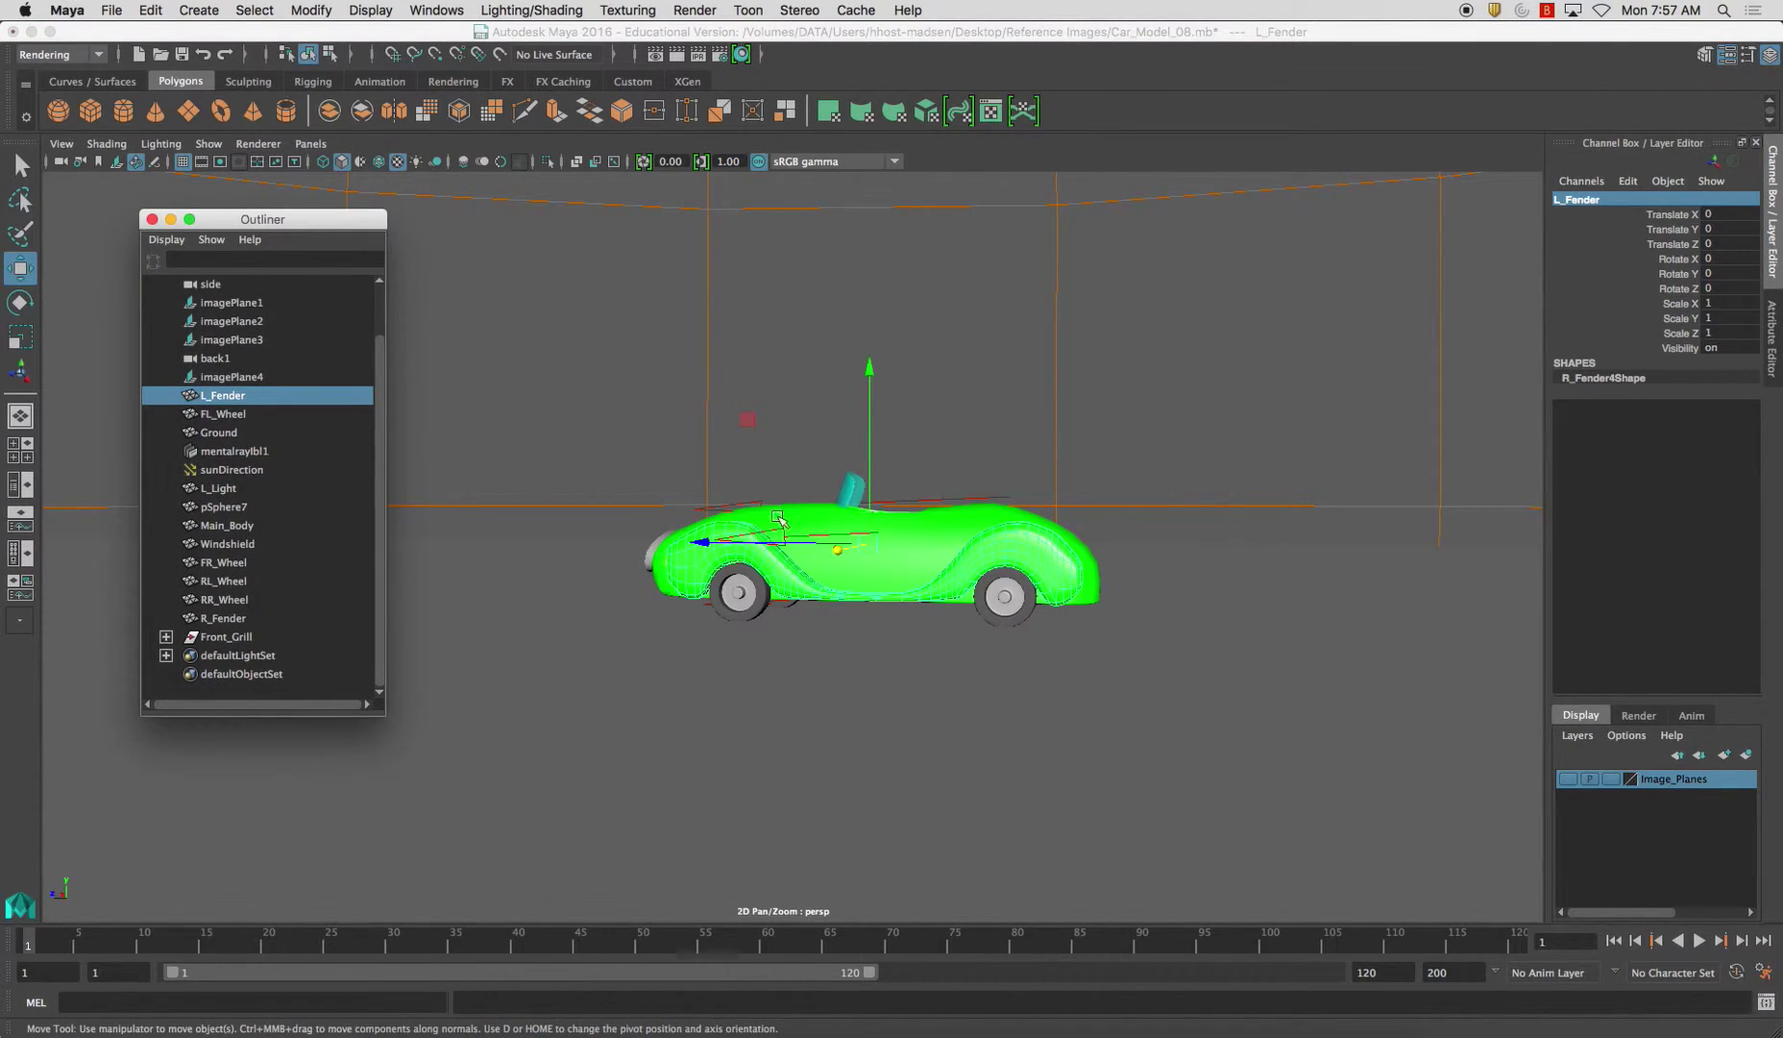
- Select the whole car with the surrounding scene objects, freeze their transformations, and clear the selection
alt+drag(577, 394, 1132, 456)
alt+middle_drag(1132, 455, 971, 459)
alt+right_drag(971, 459, 1138, 620)
alt+drag(1240, 626, 1141, 576)
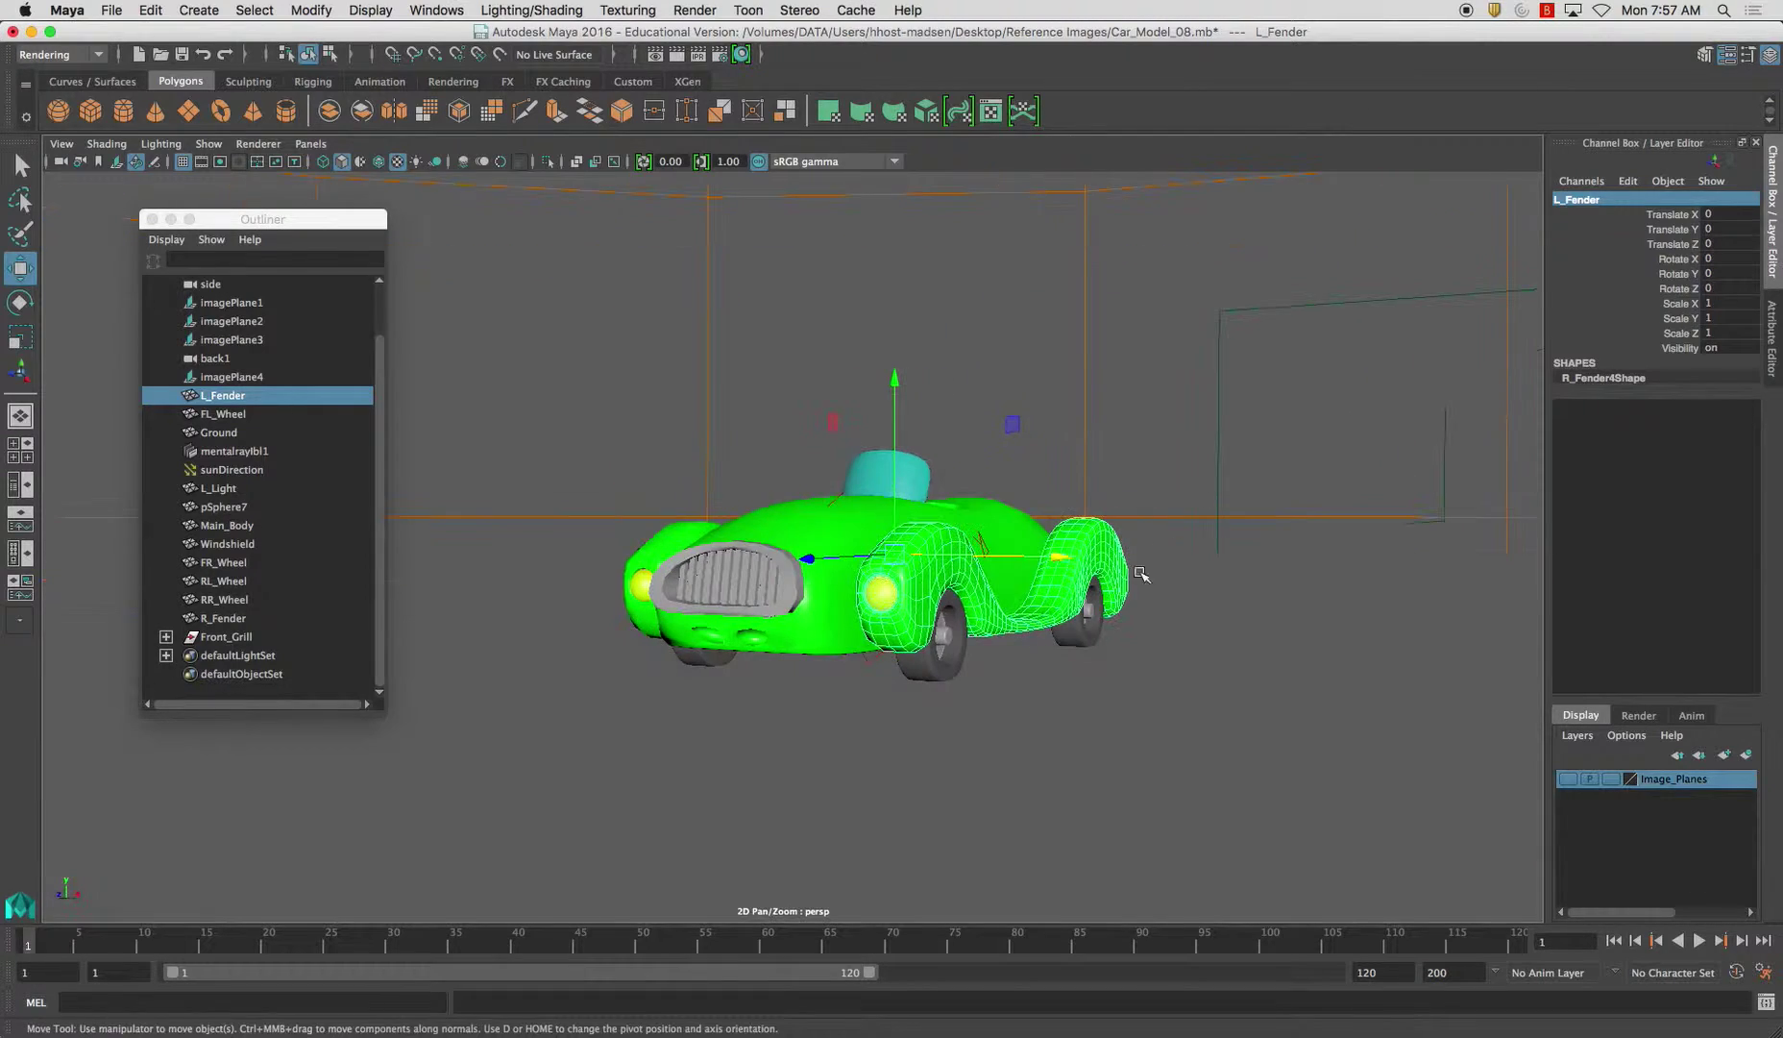
alt+drag(597, 486, 1240, 917)
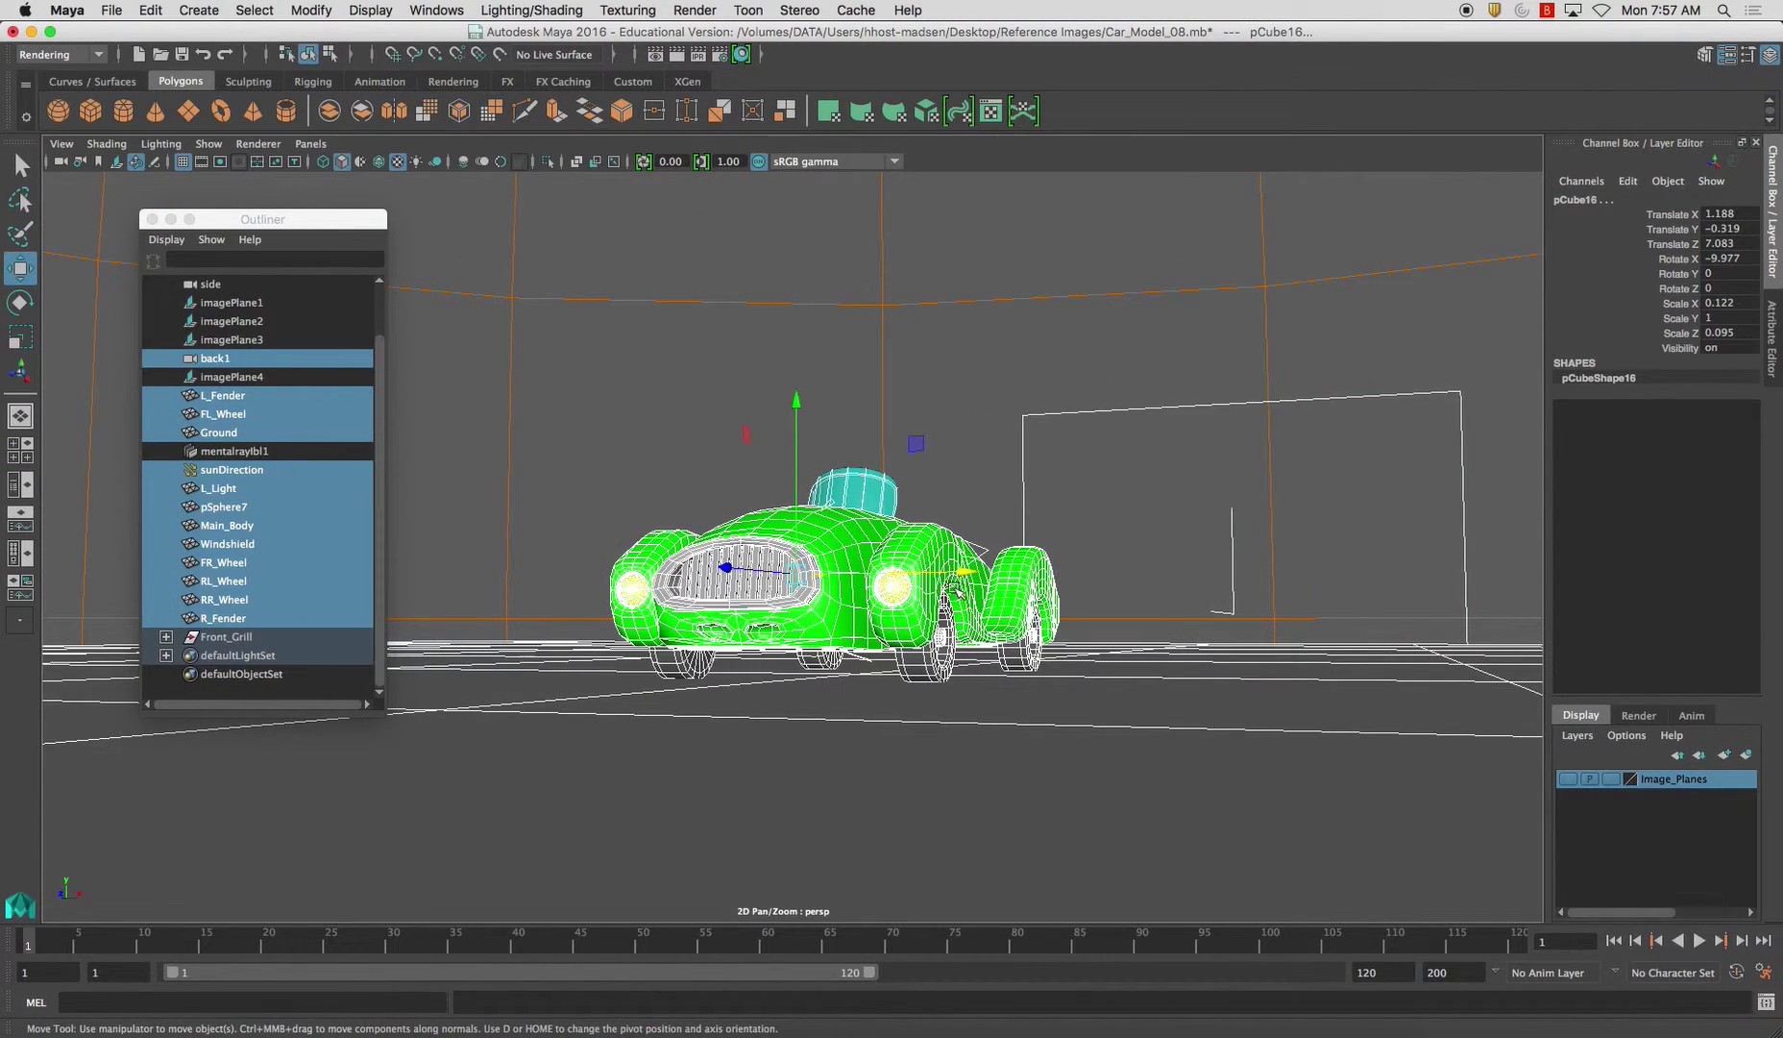
click(312, 10)
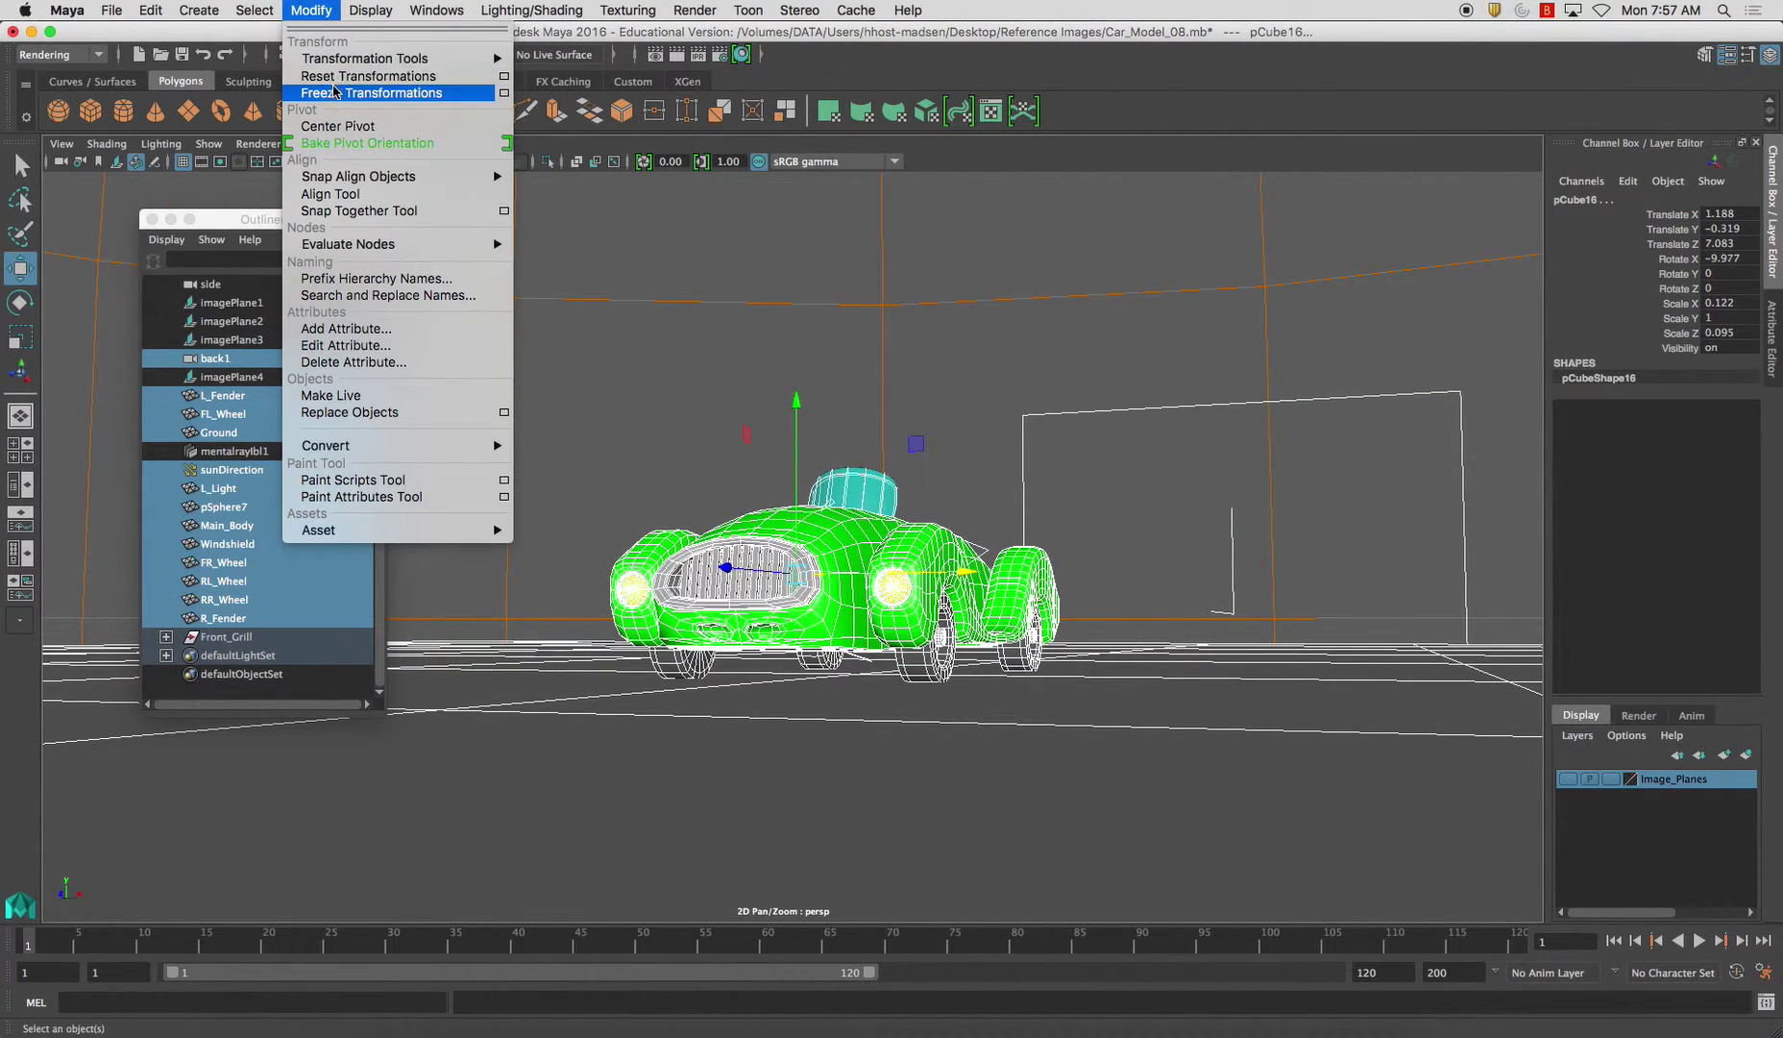
click(336, 91)
click(891, 437)
- Check the transform values of the windshield, main body and left fender, viewing the car from several sides
alt+drag(891, 437, 913, 448)
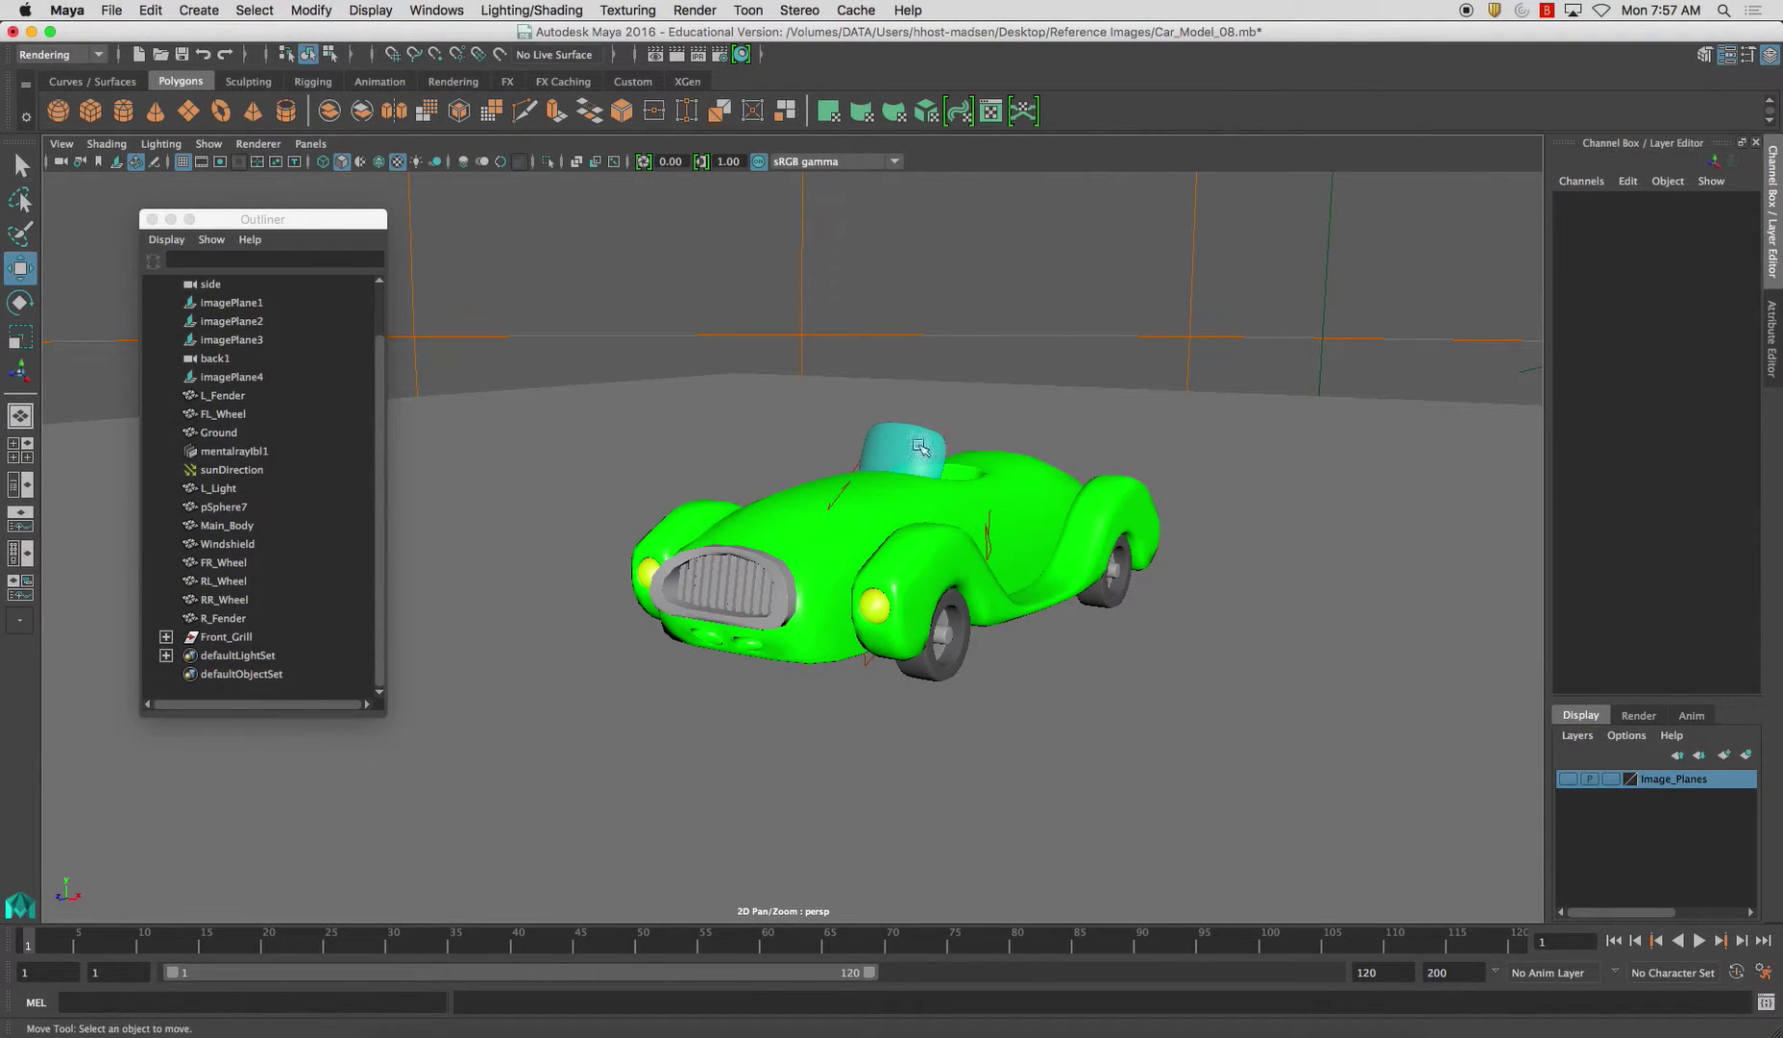
click(913, 448)
click(1054, 500)
alt+drag(1054, 500, 484, 433)
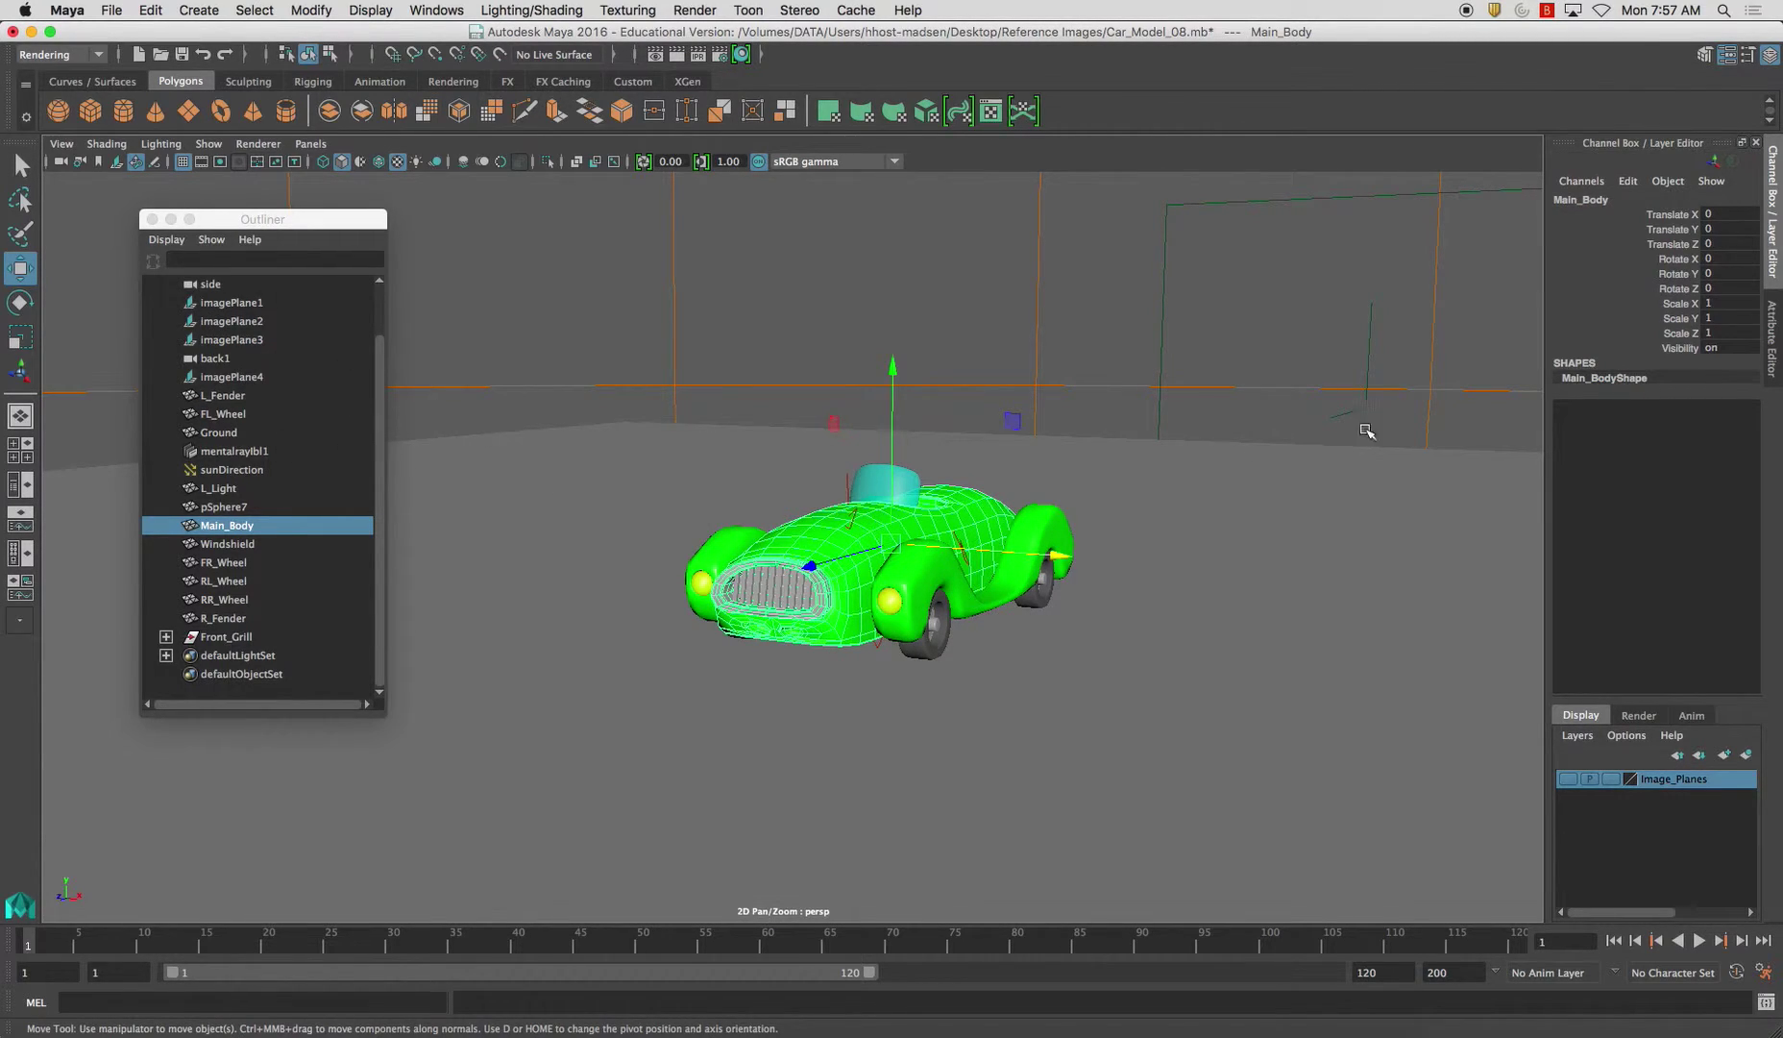
click(1050, 536)
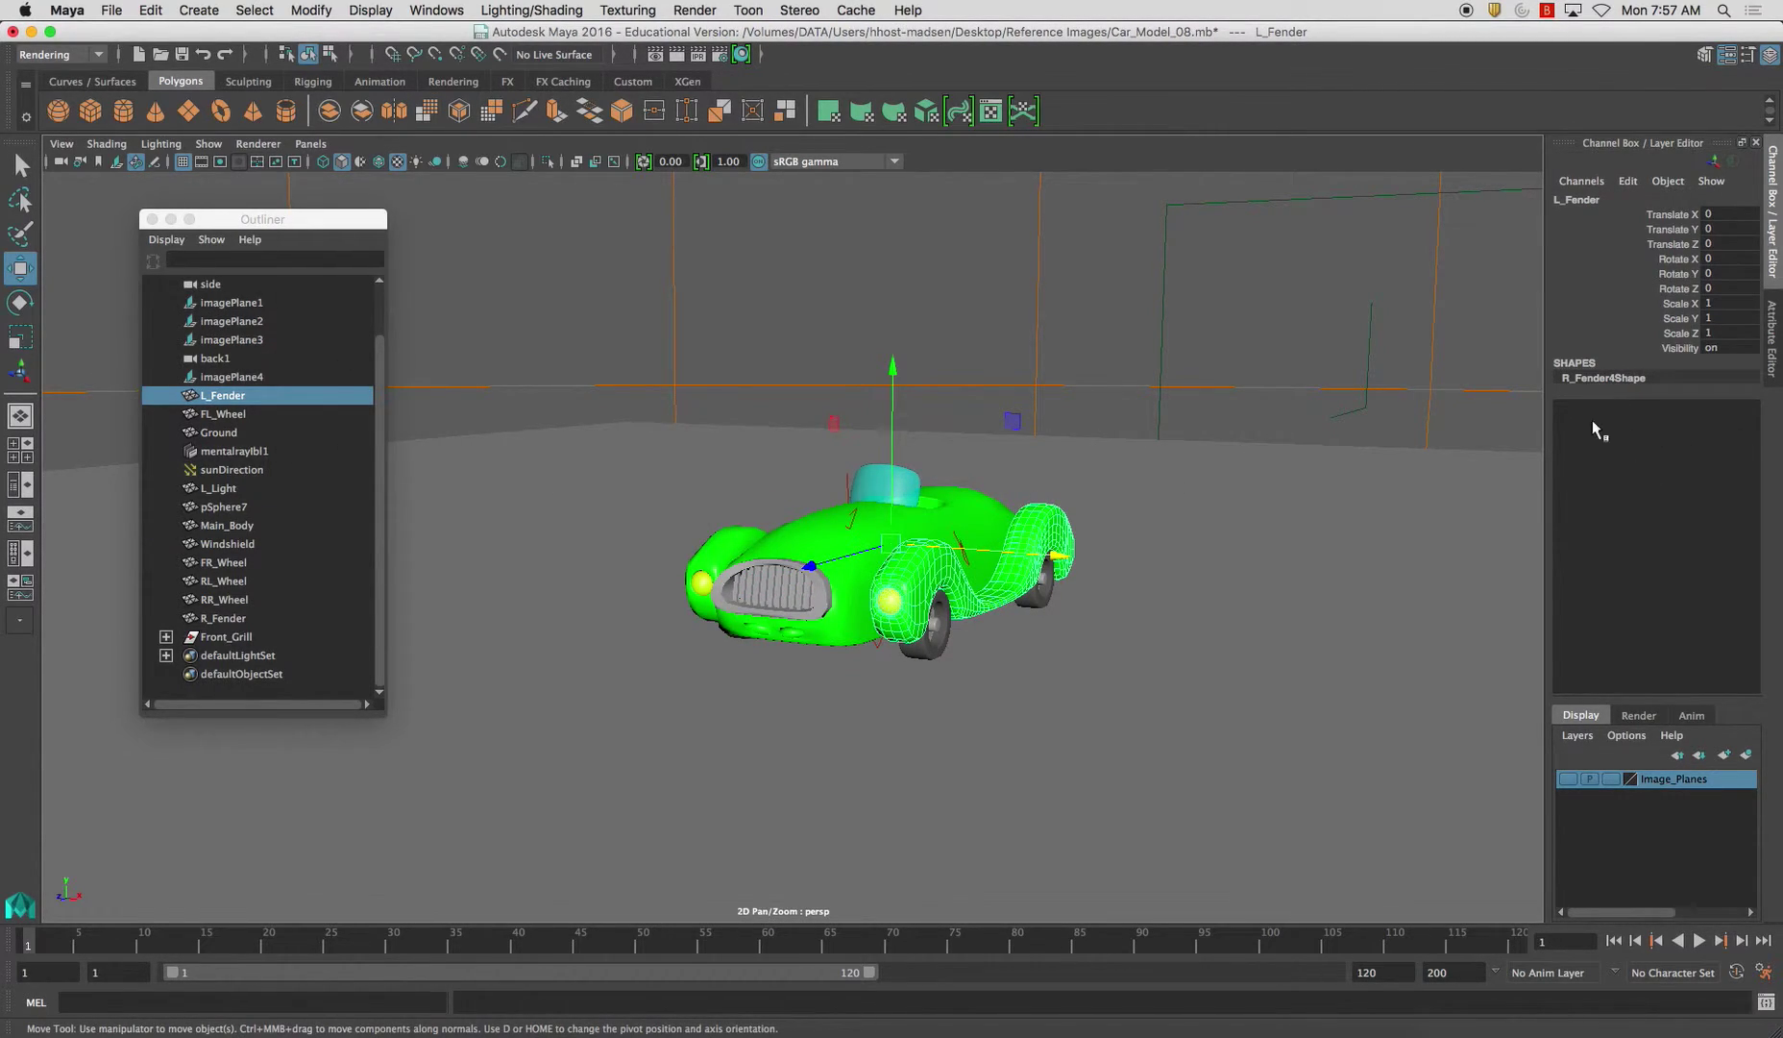
alt+drag(1206, 554, 1014, 510)
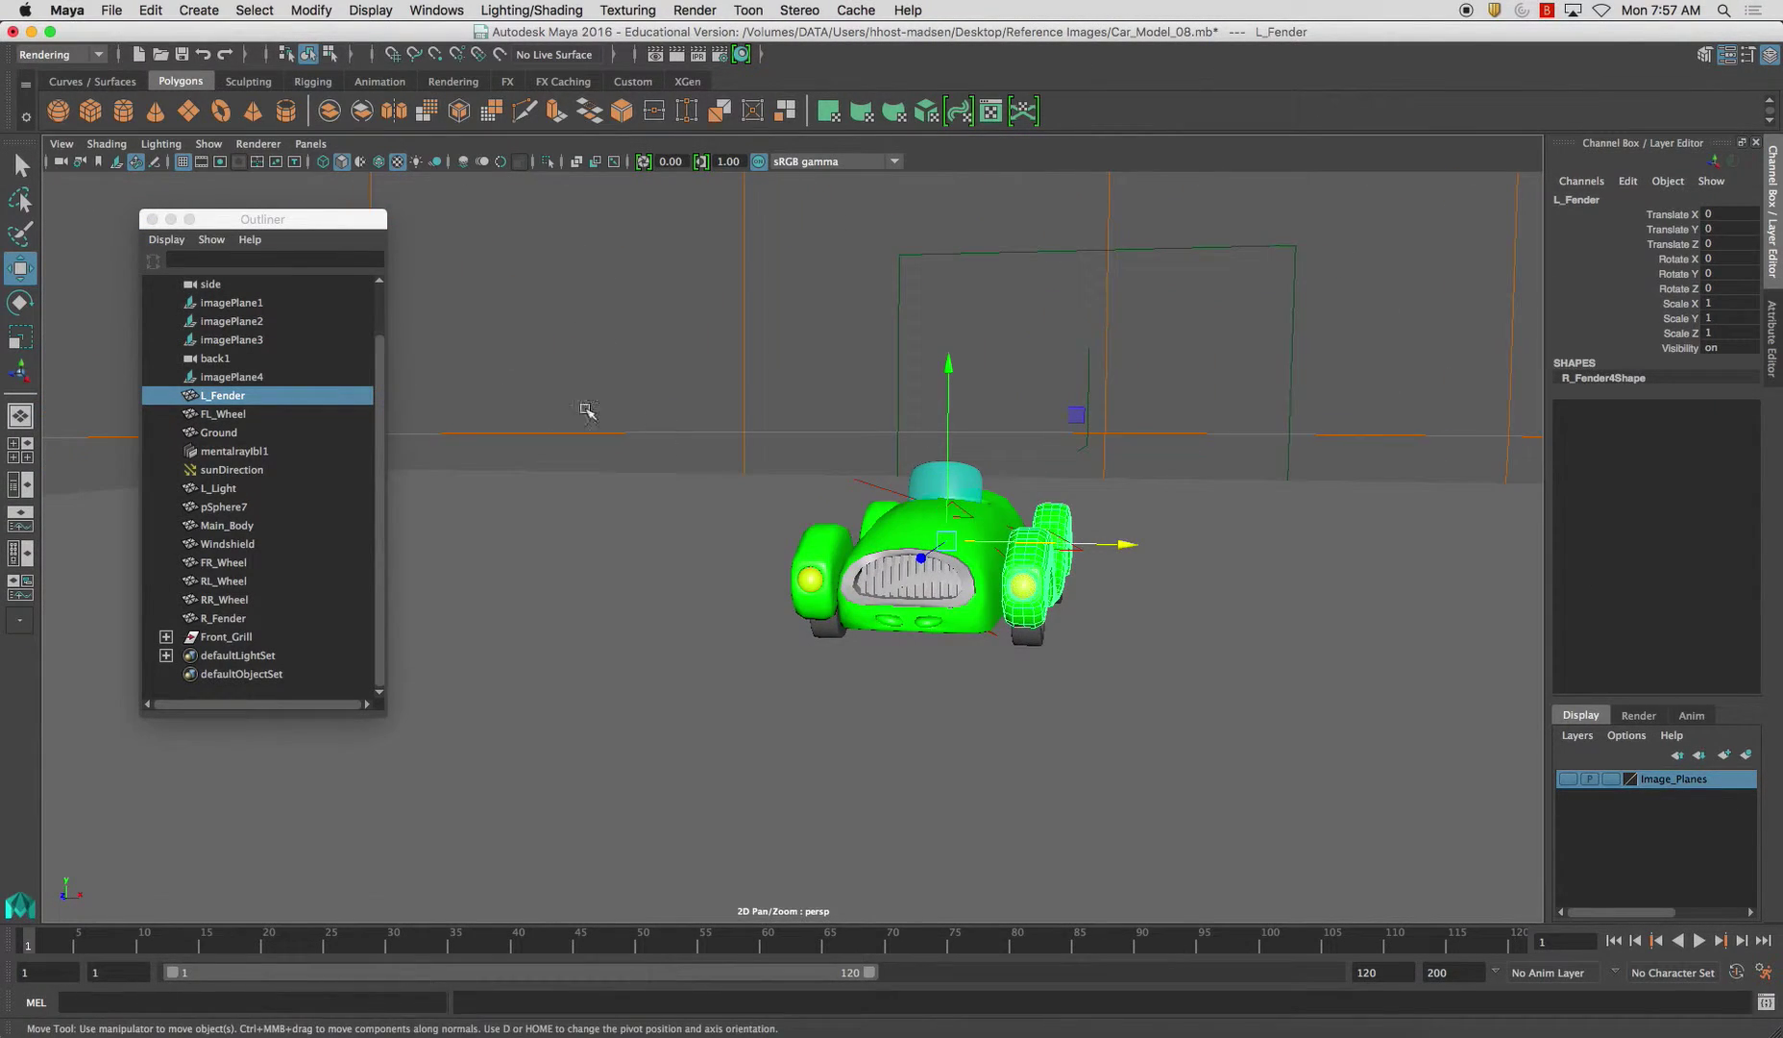
- Close the Outliner and render the perspective view with mental ray, toggling the render's color management before closing the render window
click(289, 238)
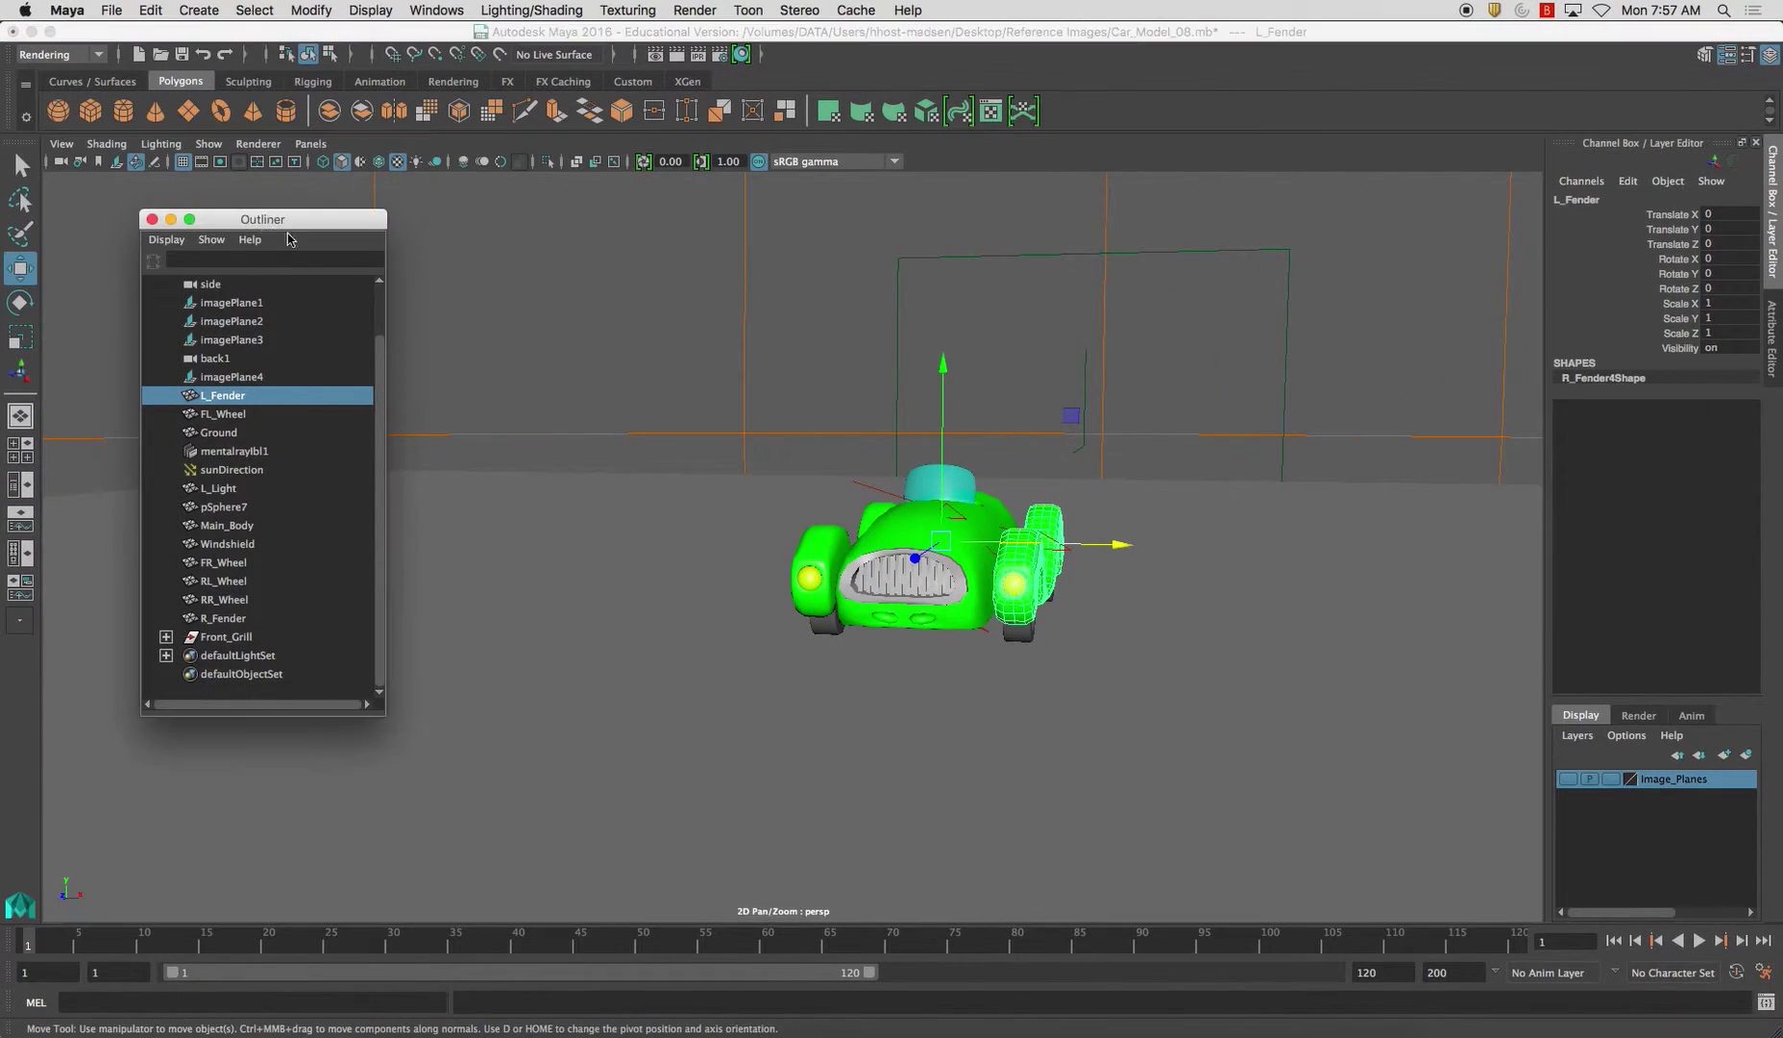
click(151, 220)
click(694, 9)
click(752, 177)
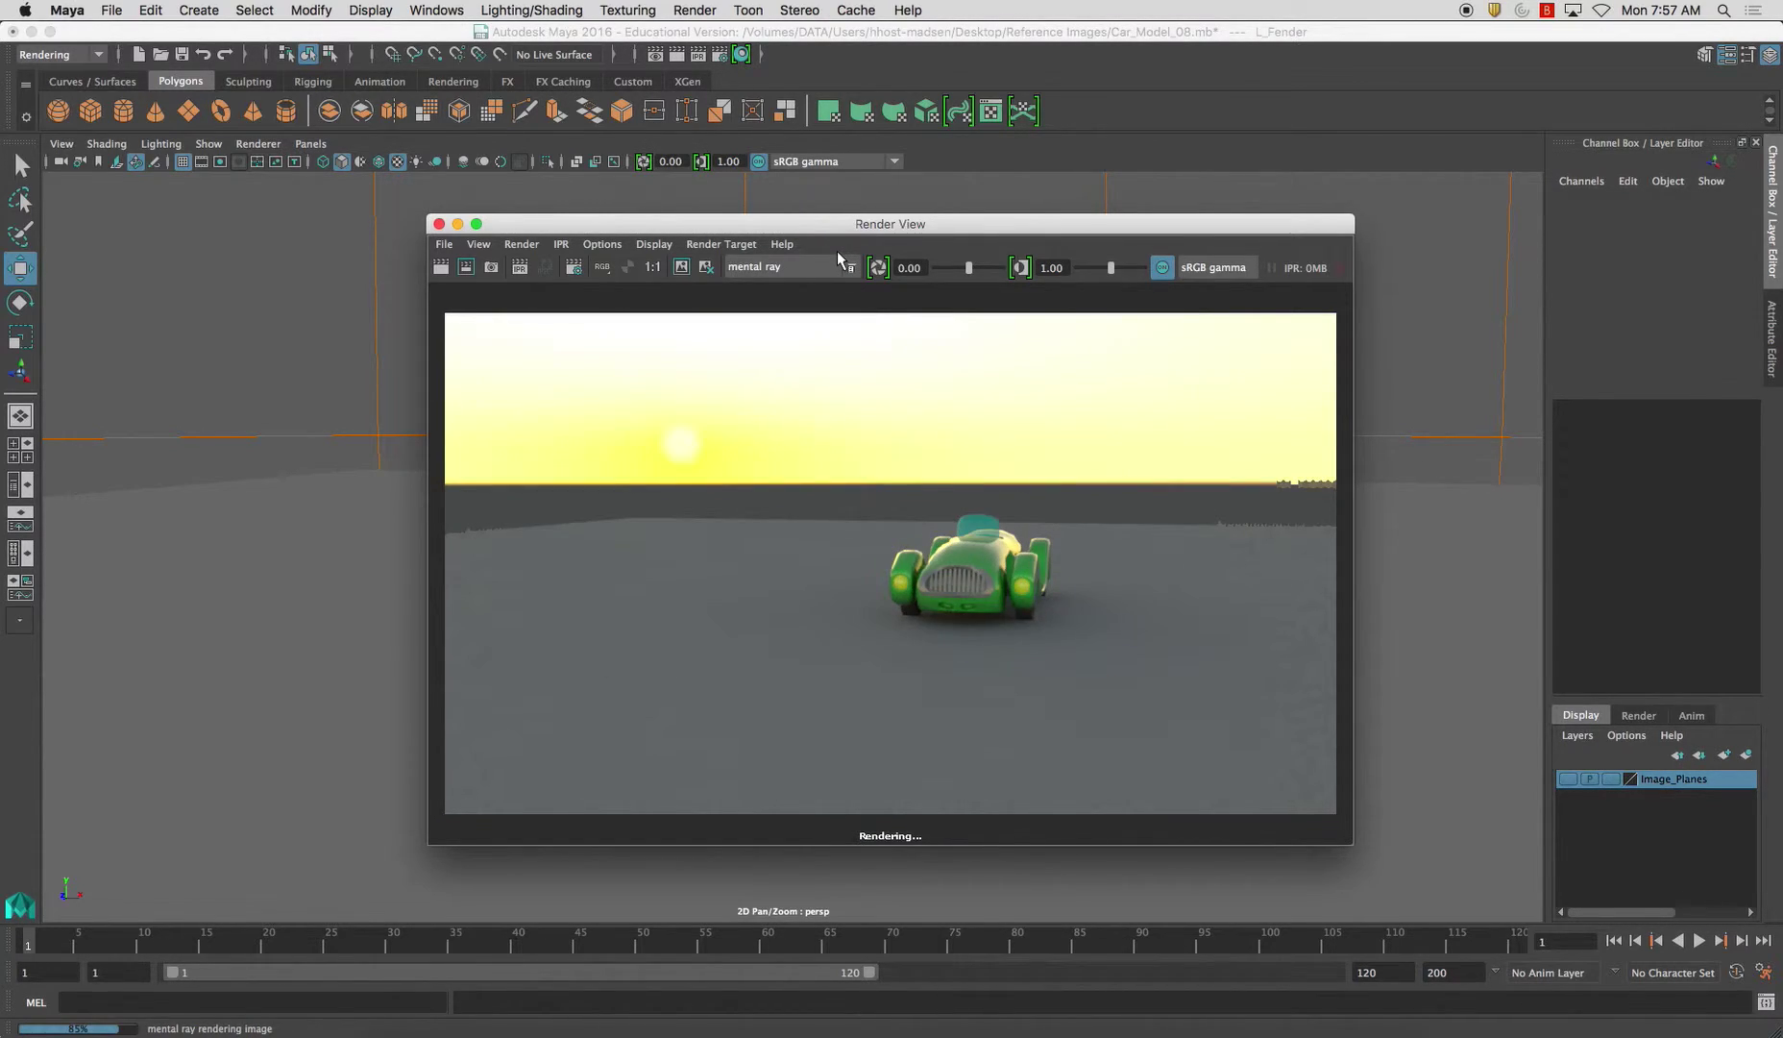
click(1163, 268)
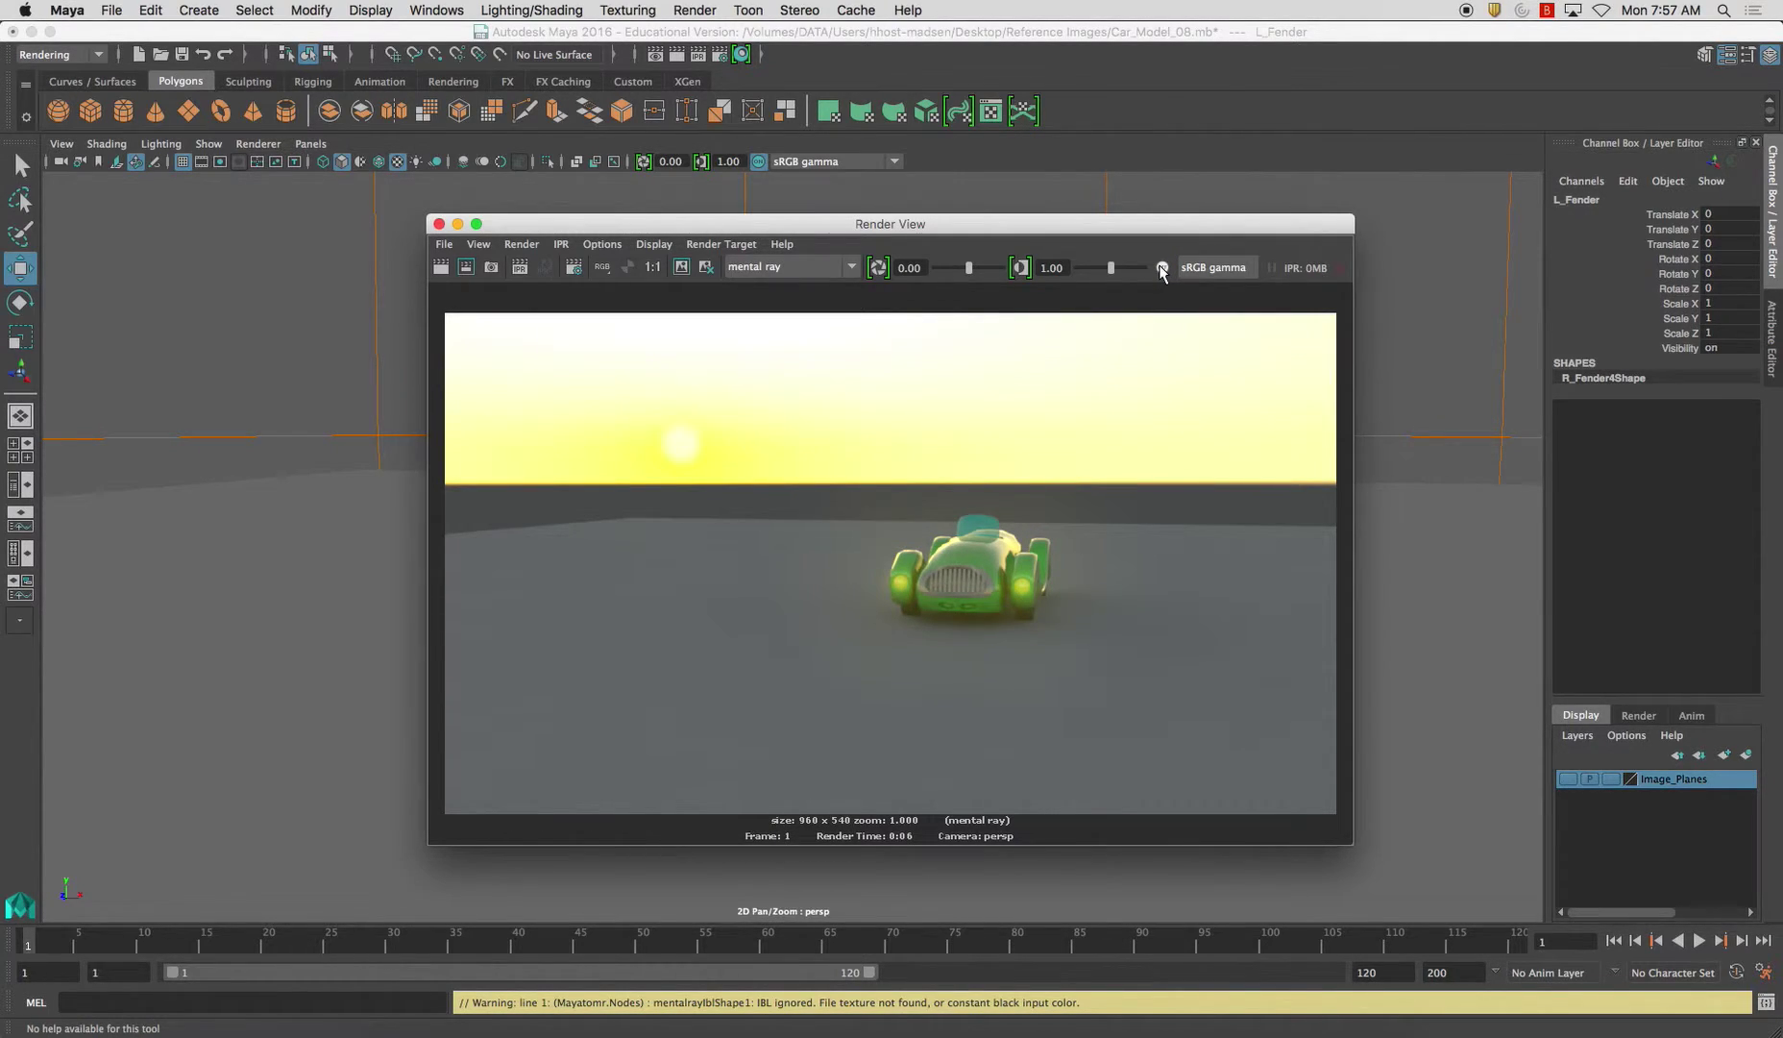
click(439, 224)
- Inspect the car from several front and side angles, check the main body's transform values, and clear the selection
alt+middle_drag(1056, 427, 928, 377)
alt+right_drag(927, 377, 1063, 485)
alt+drag(1063, 485, 922, 436)
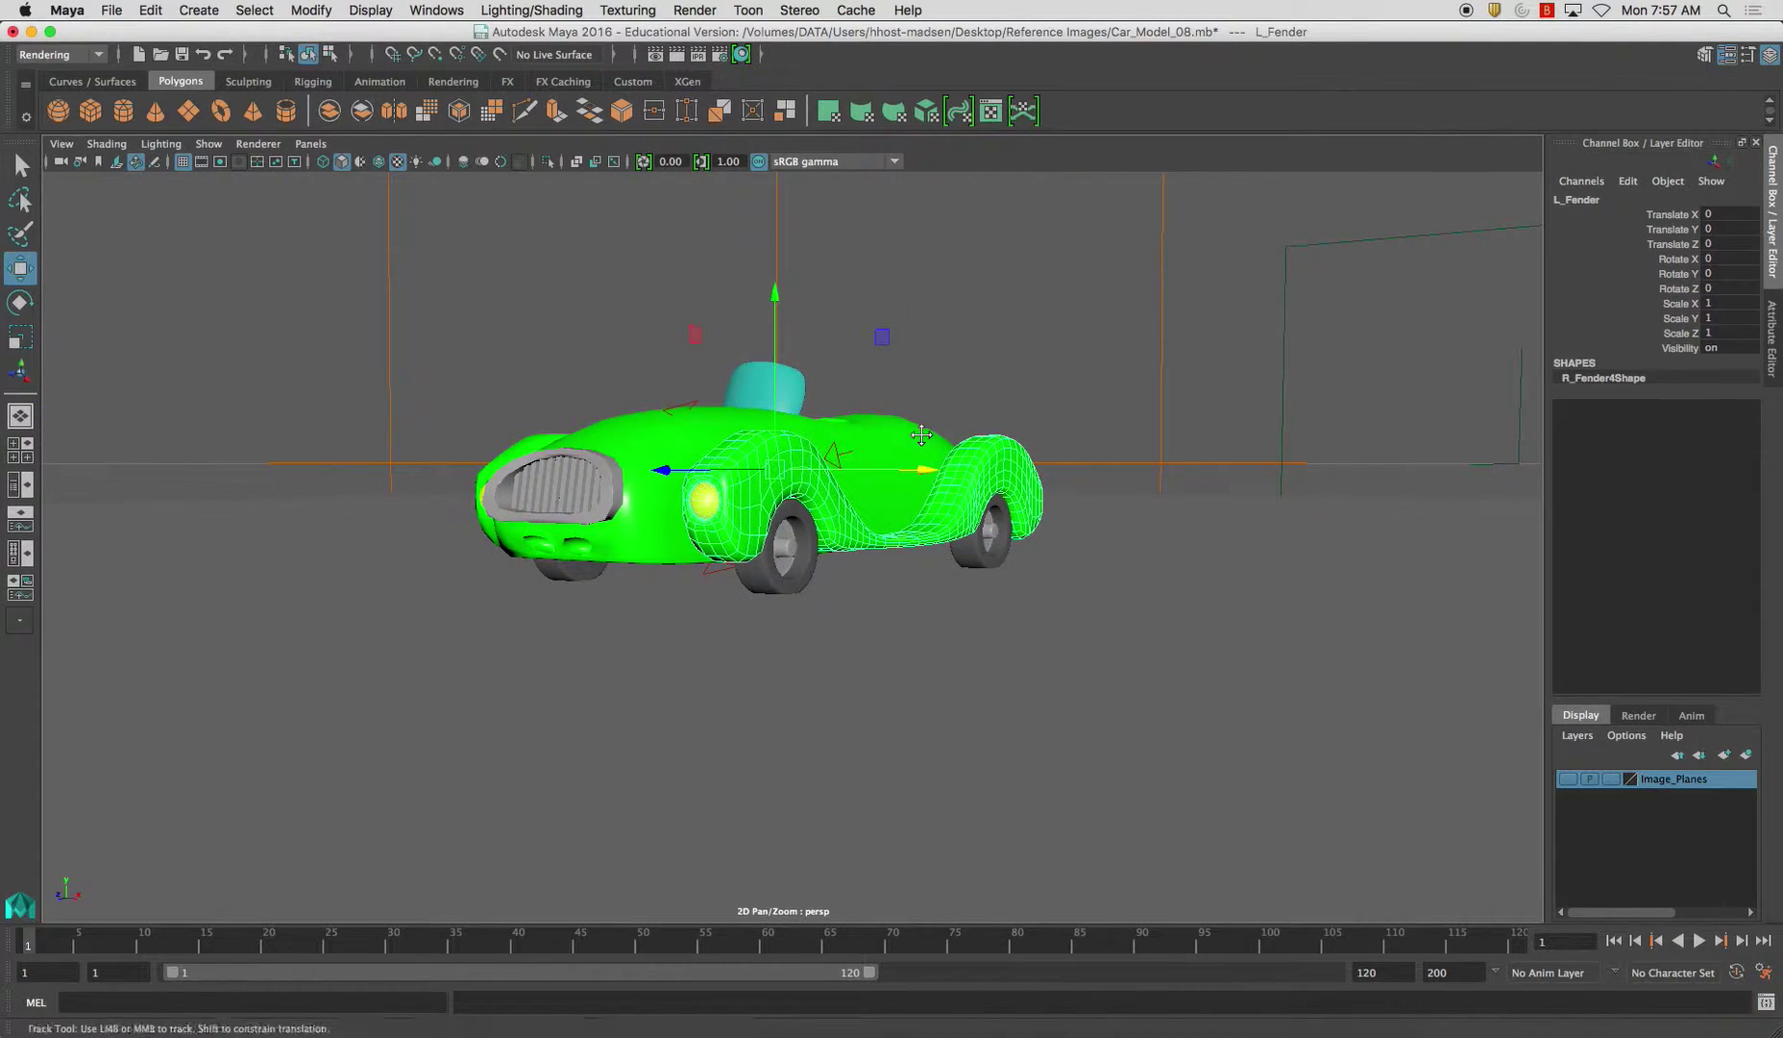
alt+middle_drag(922, 435, 929, 429)
alt+right_drag(929, 428, 947, 471)
click(951, 399)
alt+drag(932, 321, 951, 344)
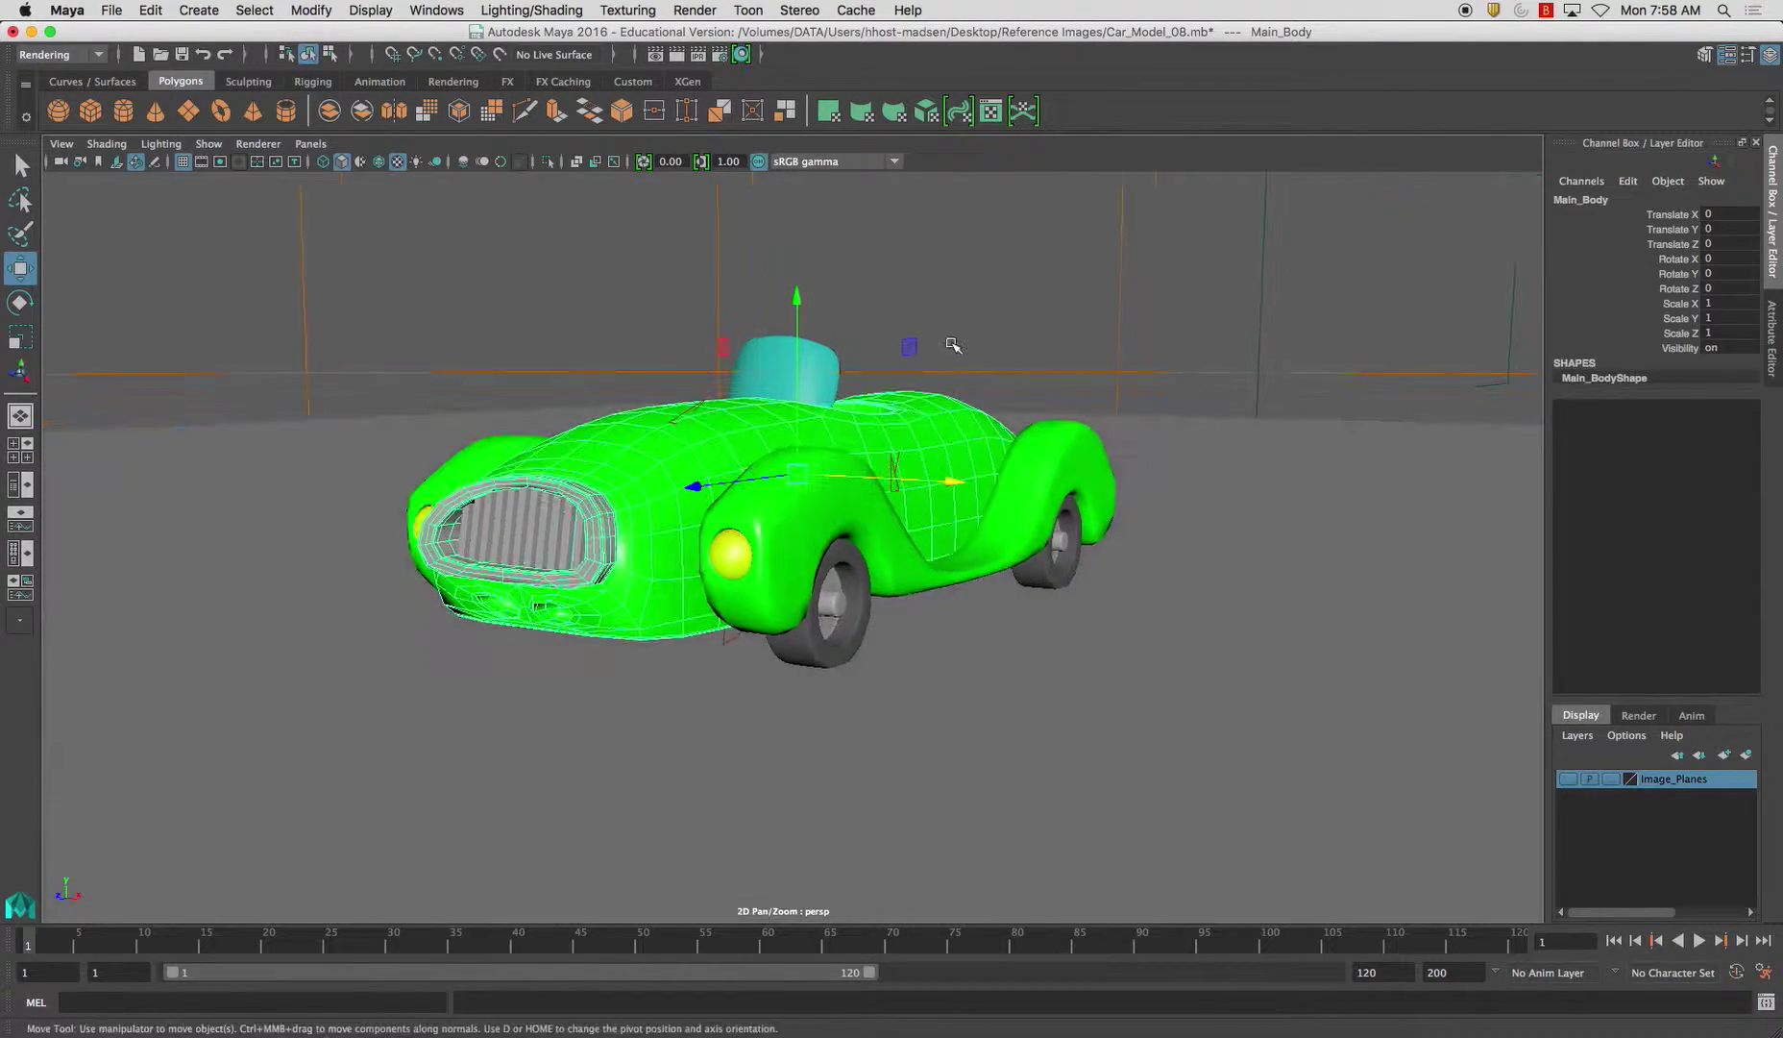
alt+middle_drag(951, 344, 982, 381)
alt+right_drag(982, 380, 959, 374)
alt+drag(959, 374, 895, 370)
alt+middle_drag(895, 370, 887, 335)
alt+right_drag(888, 335, 877, 336)
alt+middle_drag(876, 336, 879, 345)
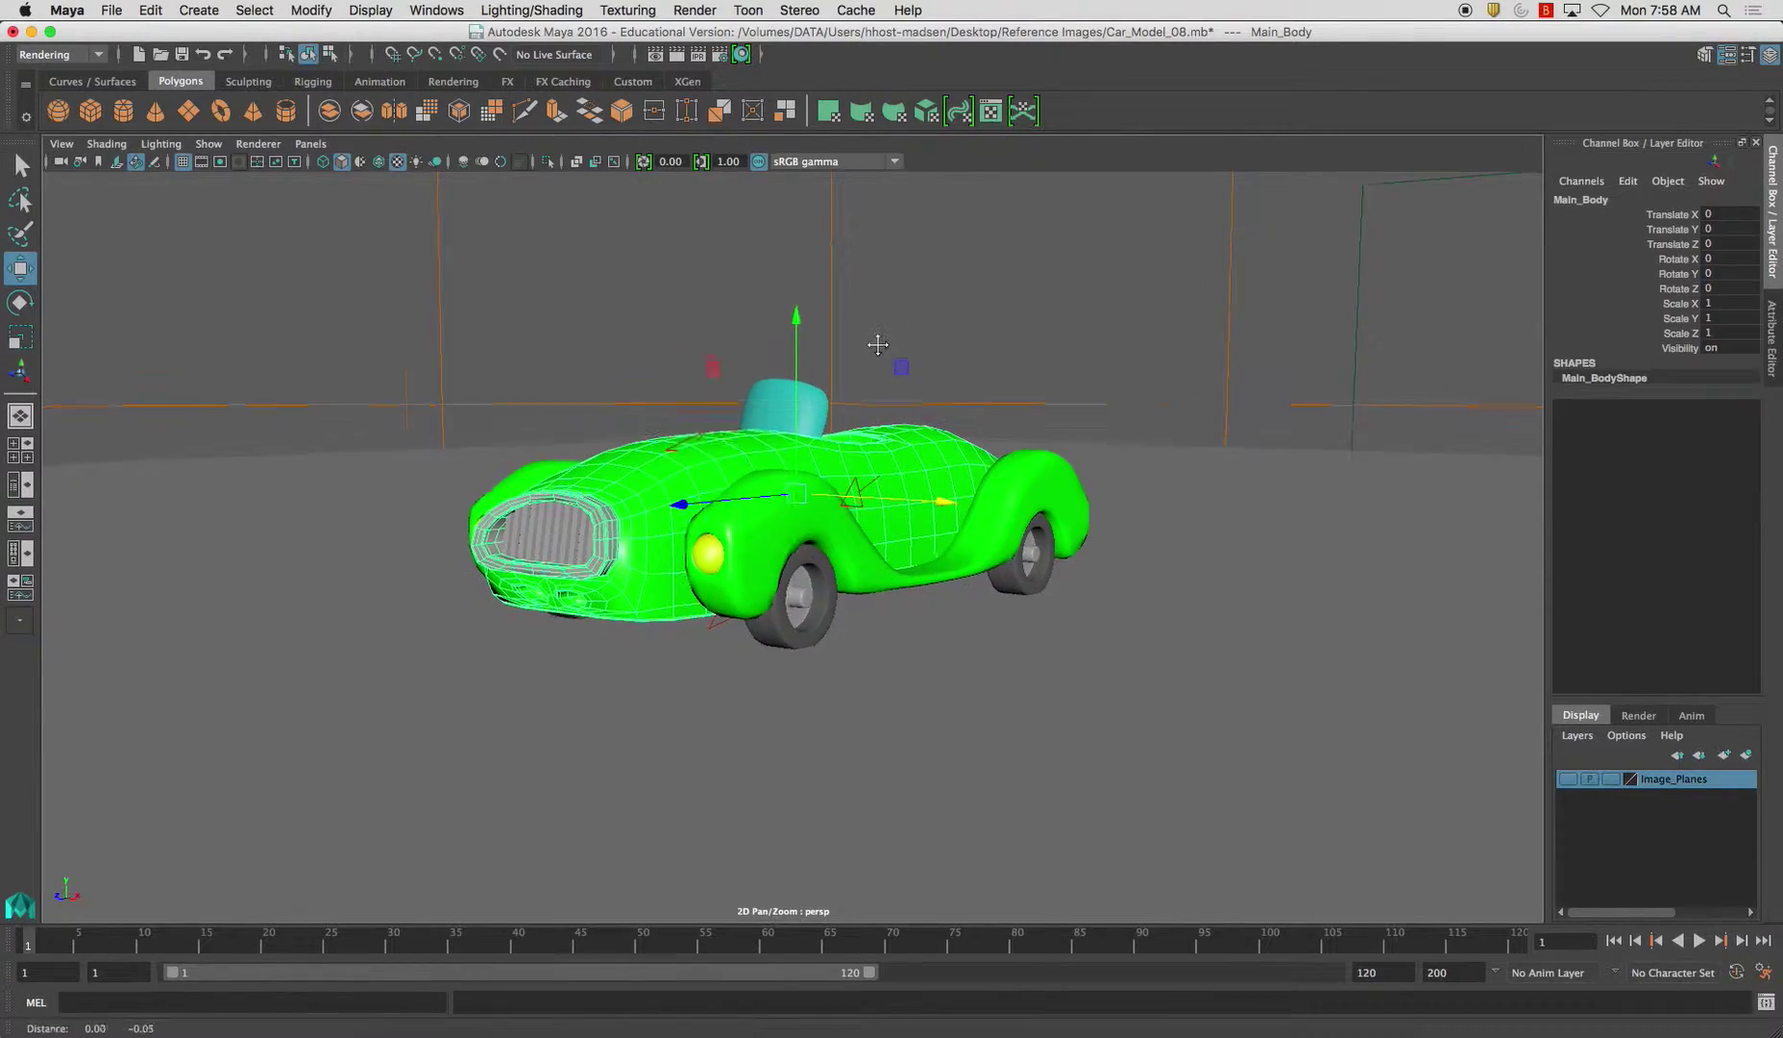
alt+drag(878, 344, 815, 343)
click(657, 277)
alt+right_drag(894, 382, 863, 387)
alt+middle_drag(862, 387, 855, 388)
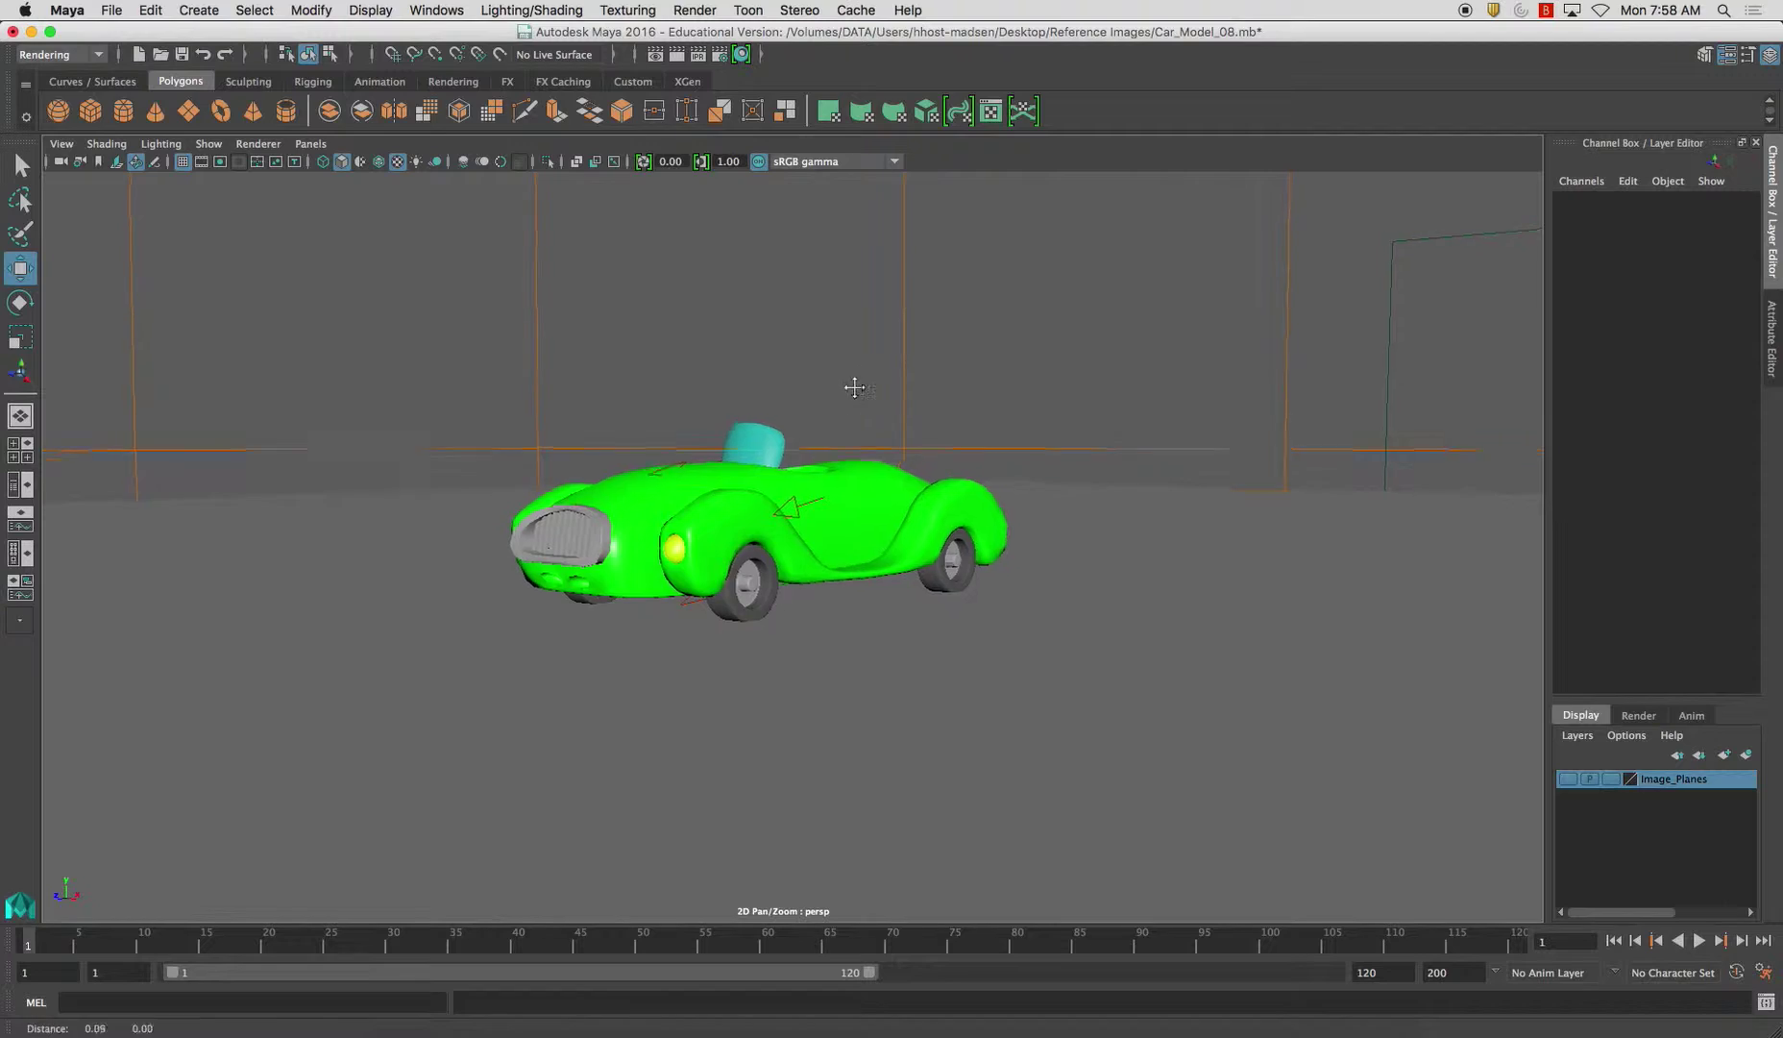